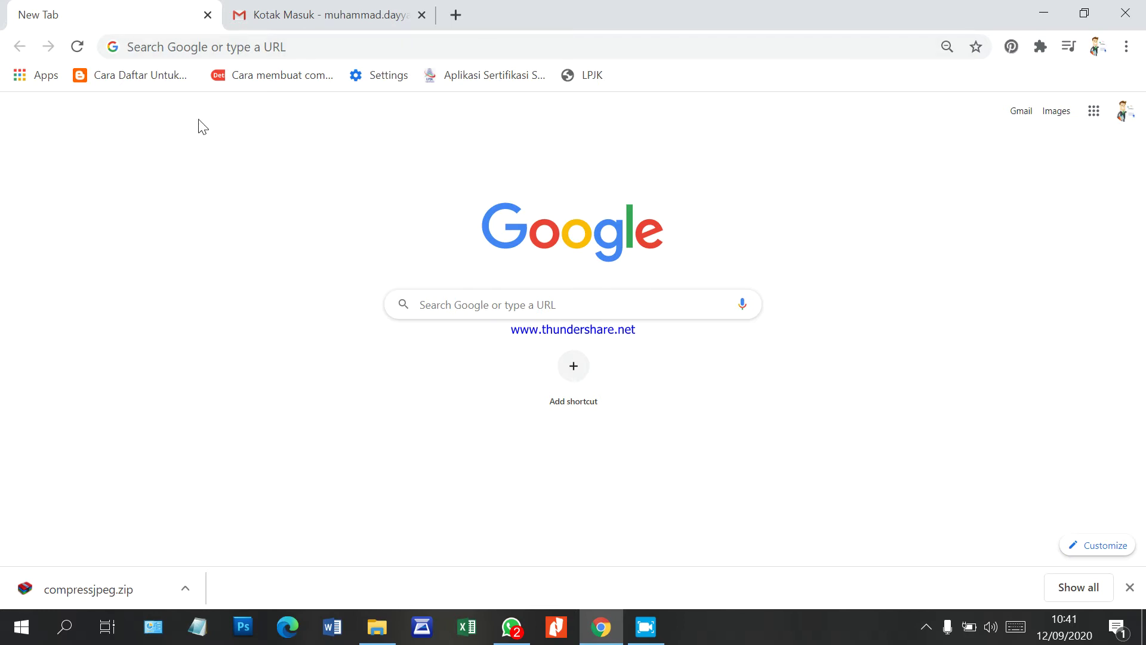
Load the Kartu Prakerja home page by entering prakerja in Chrome's address bar.
click(286, 48)
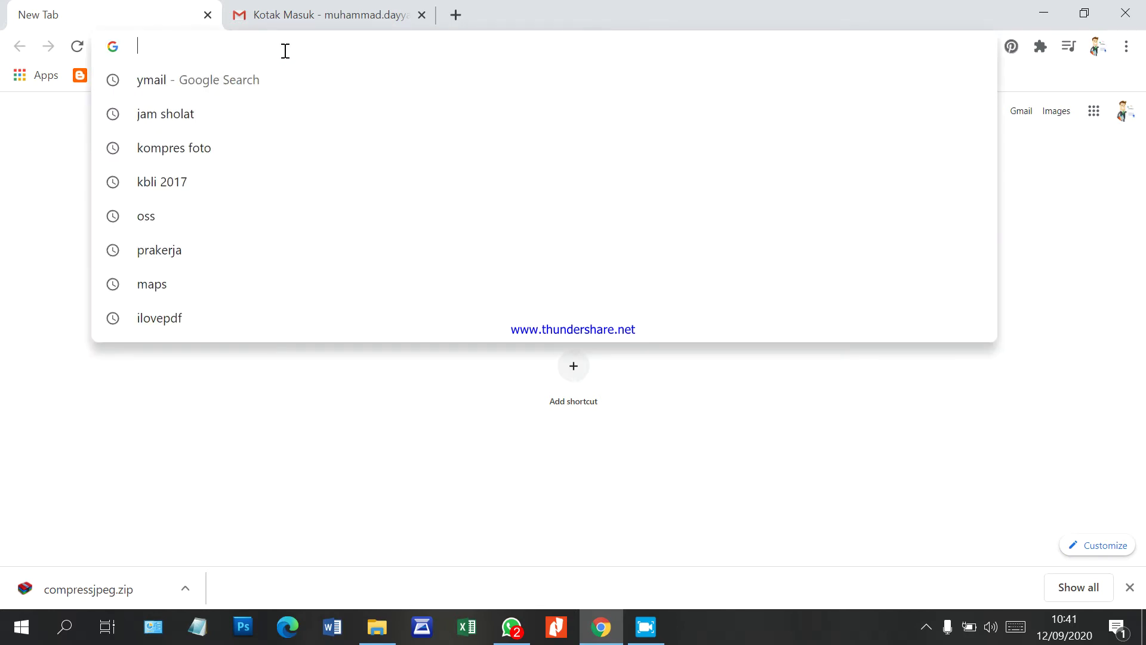
text(prakerja.go.id)
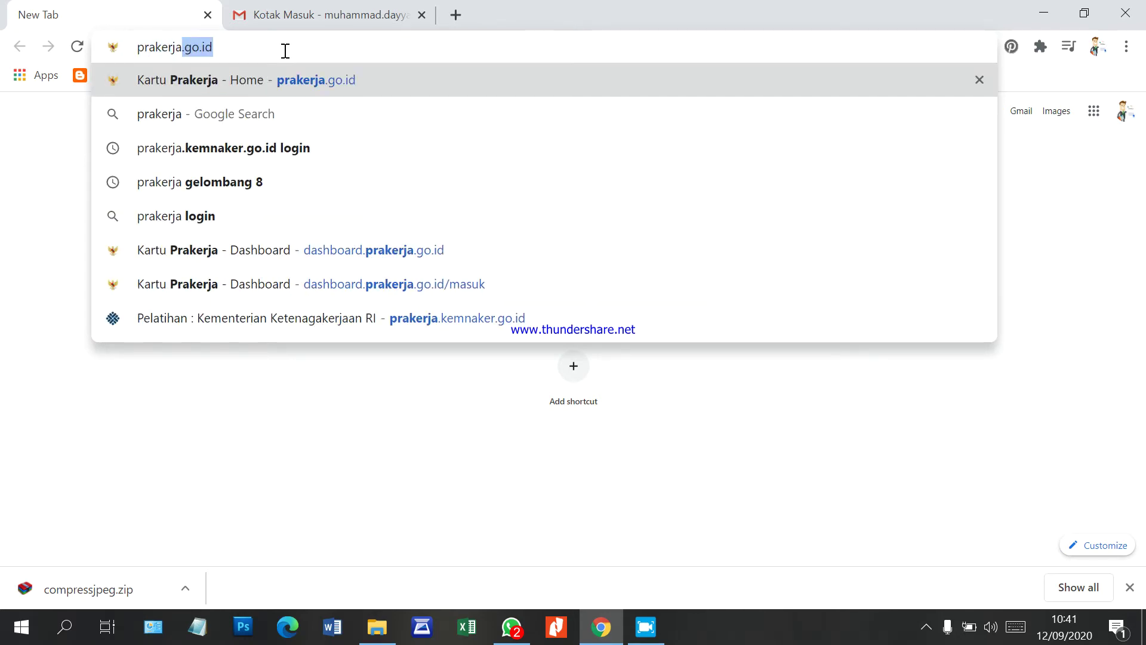
key(Return)
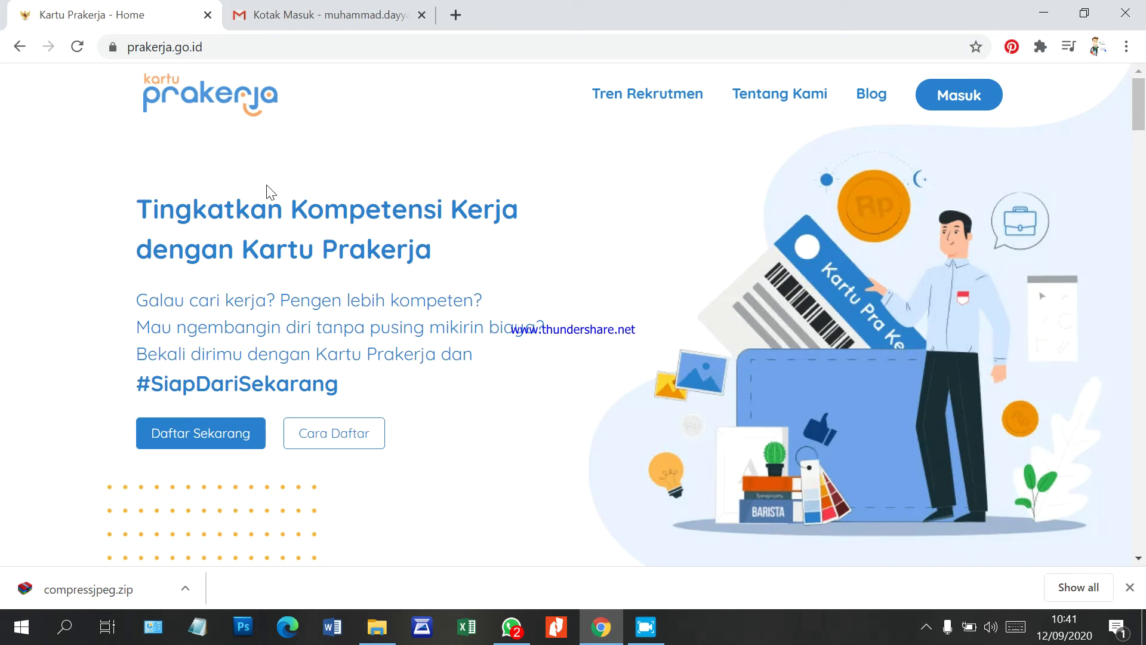
Open the Daftar Sekarang sign-up form.
click(187, 441)
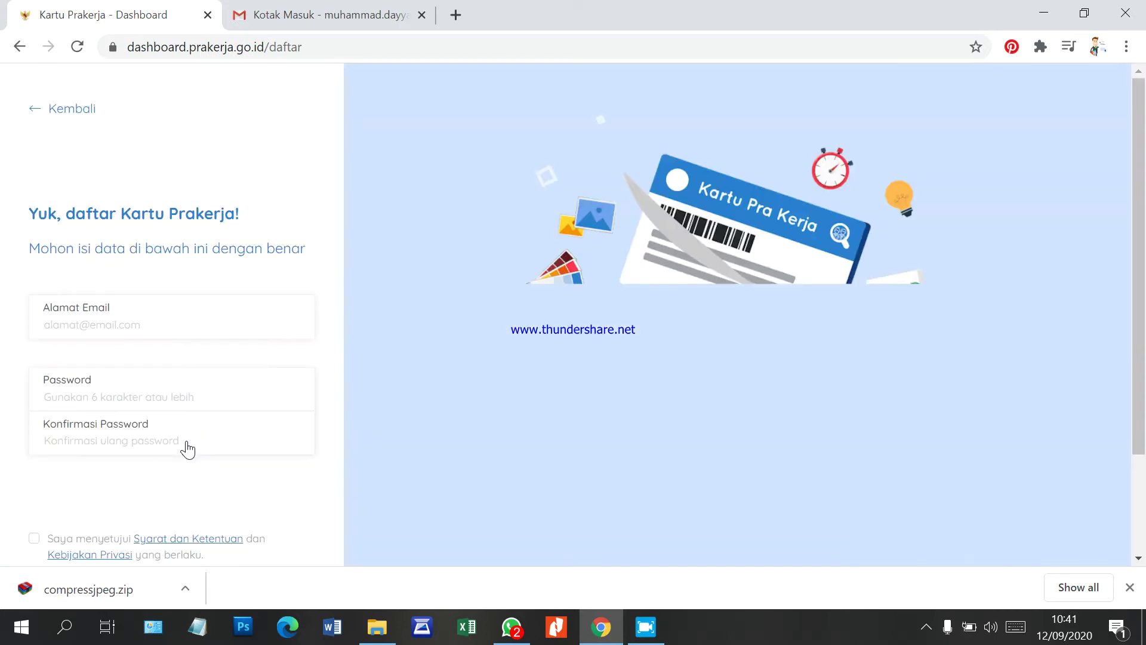
scroll(205, 249, down, 4)
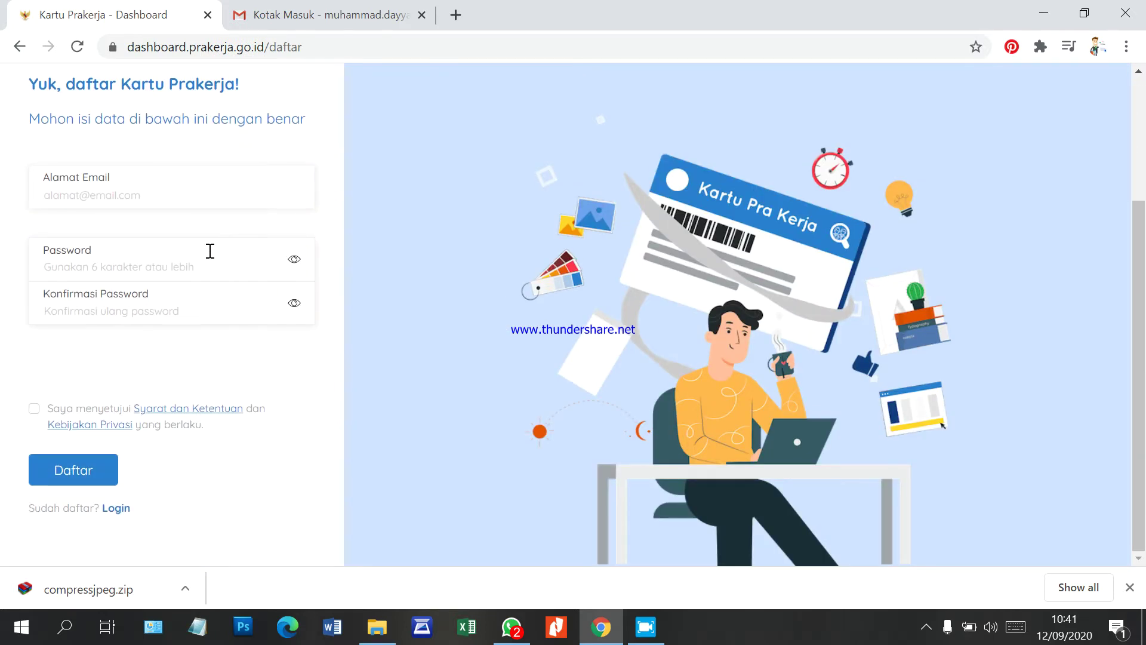
scroll(208, 250, up, 4)
scroll(207, 329, down, 2)
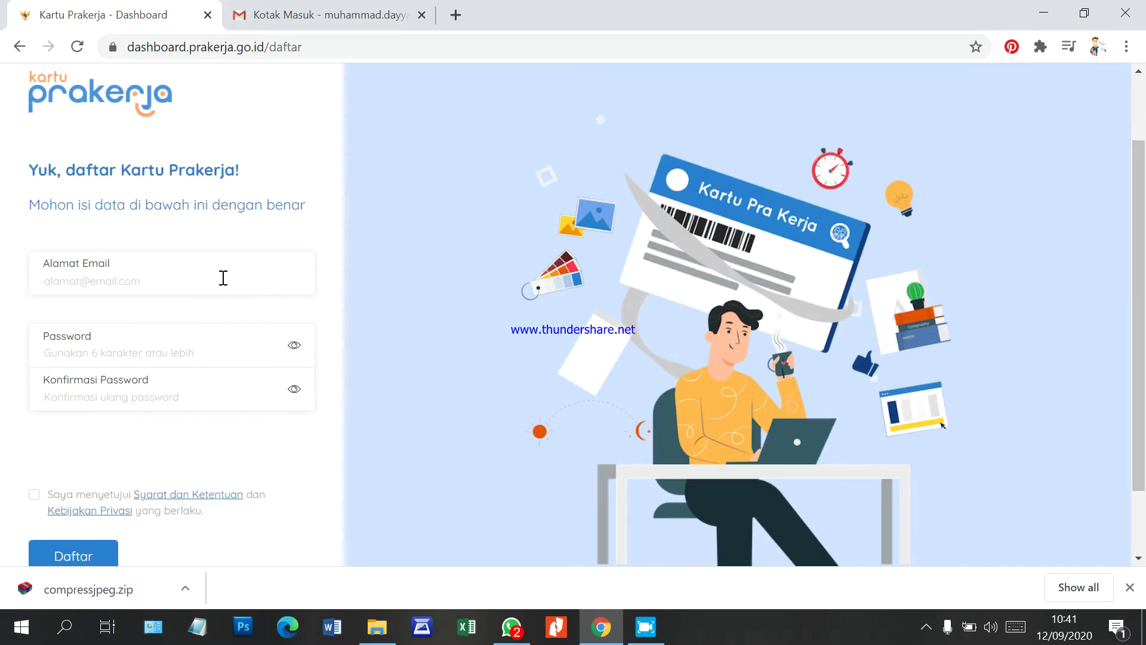
Fill in the account e-mail address and a password.
click(222, 277)
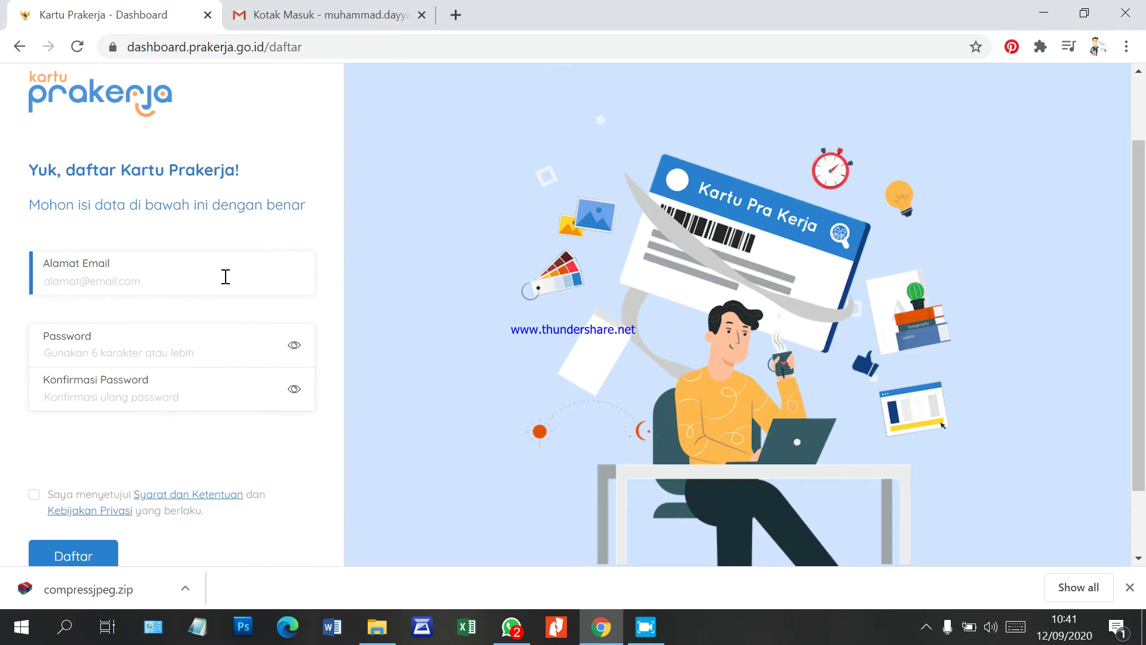
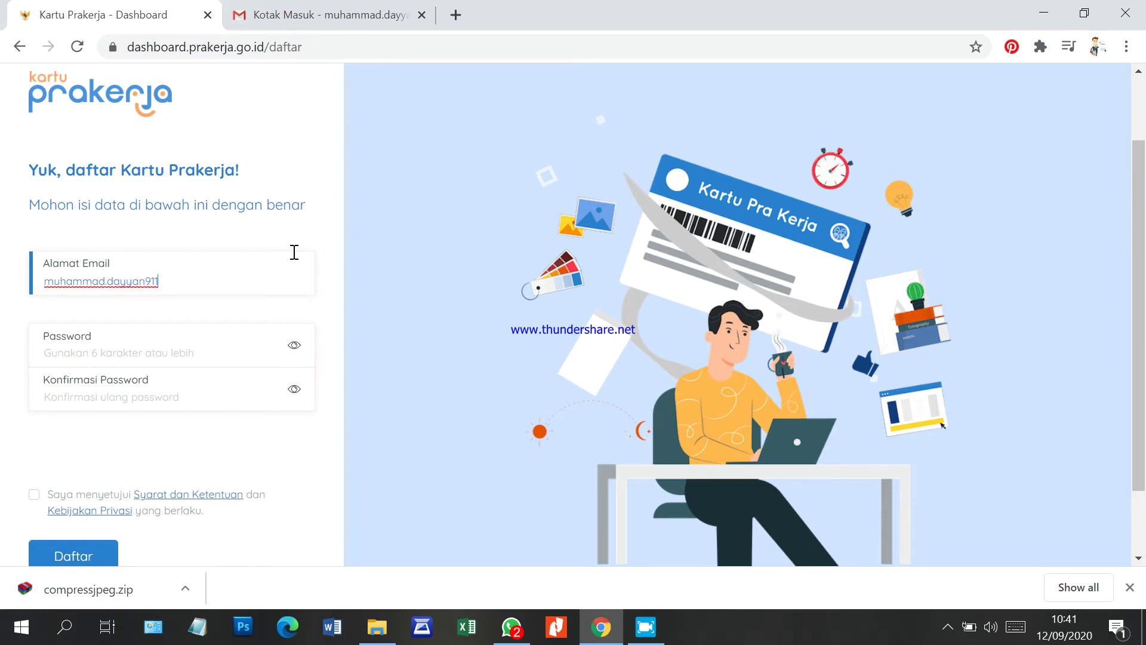
key(Tab)
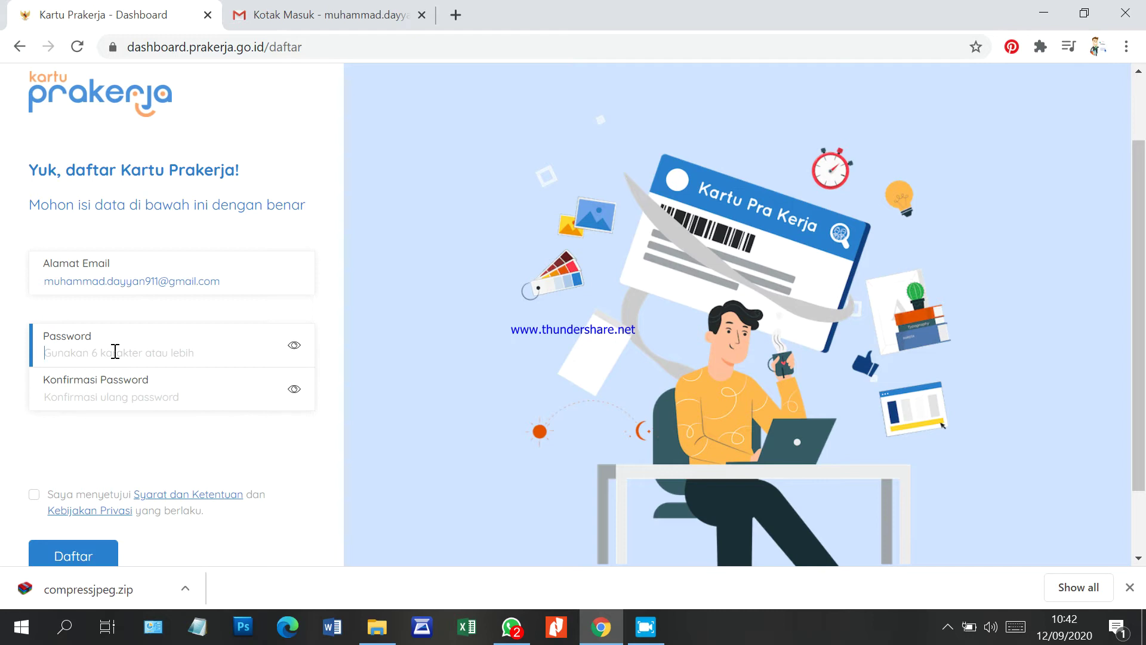
text(••••••••)
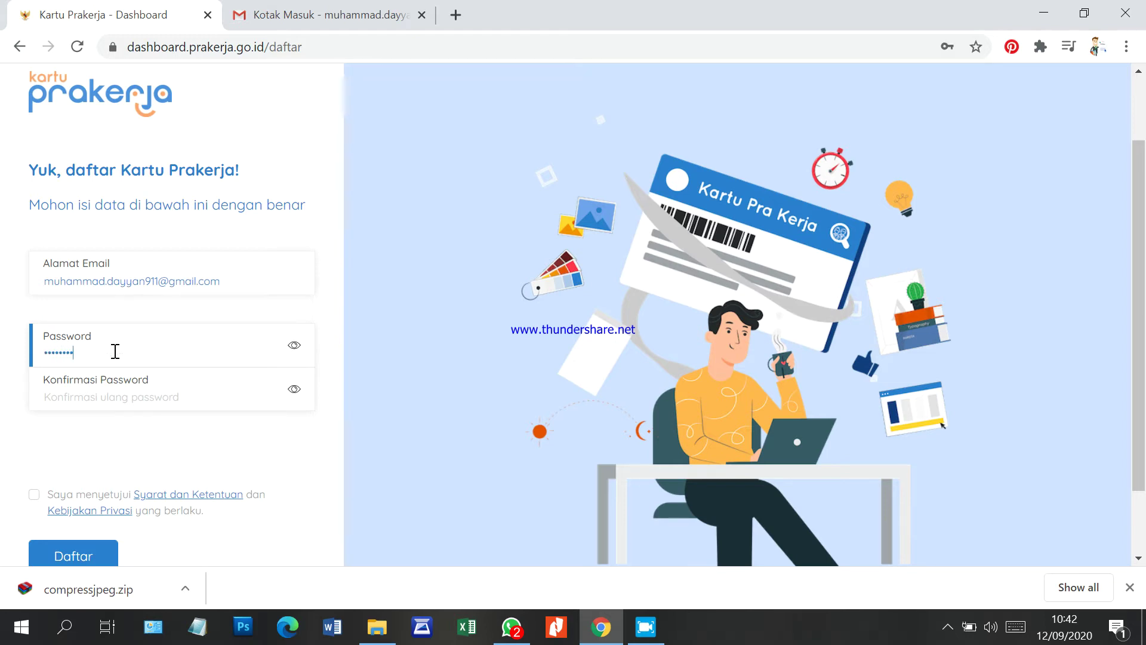
key(Tab)
text(••)
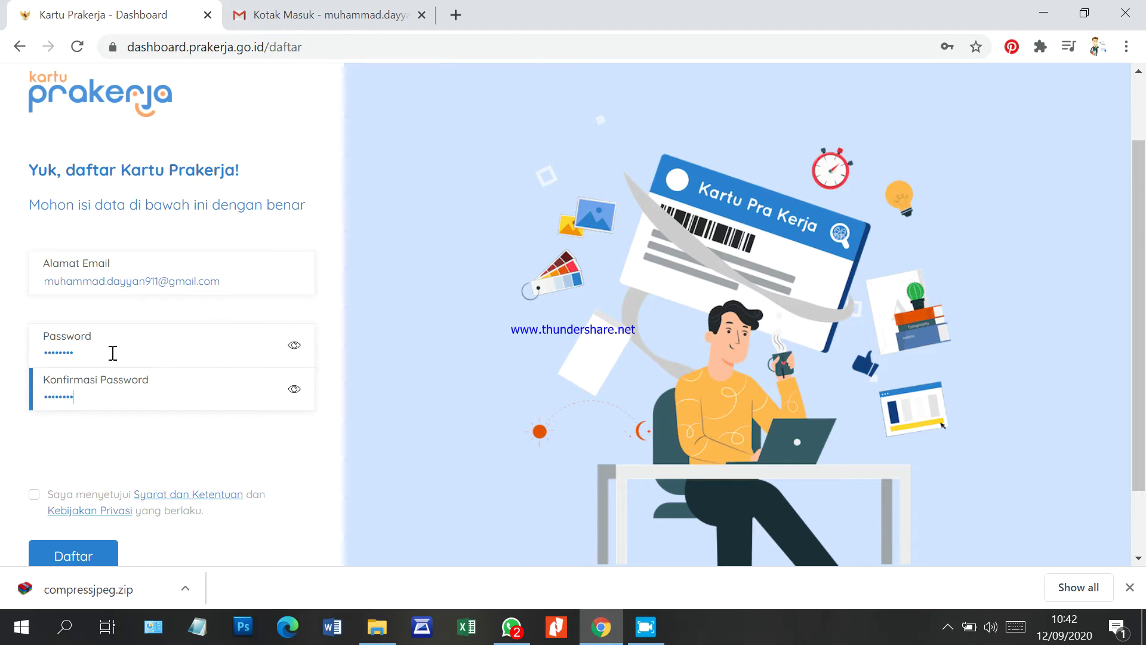
Retype the password and its confirmation, revealing both with the eye icons to compare them.
drag(75, 357, 16, 362)
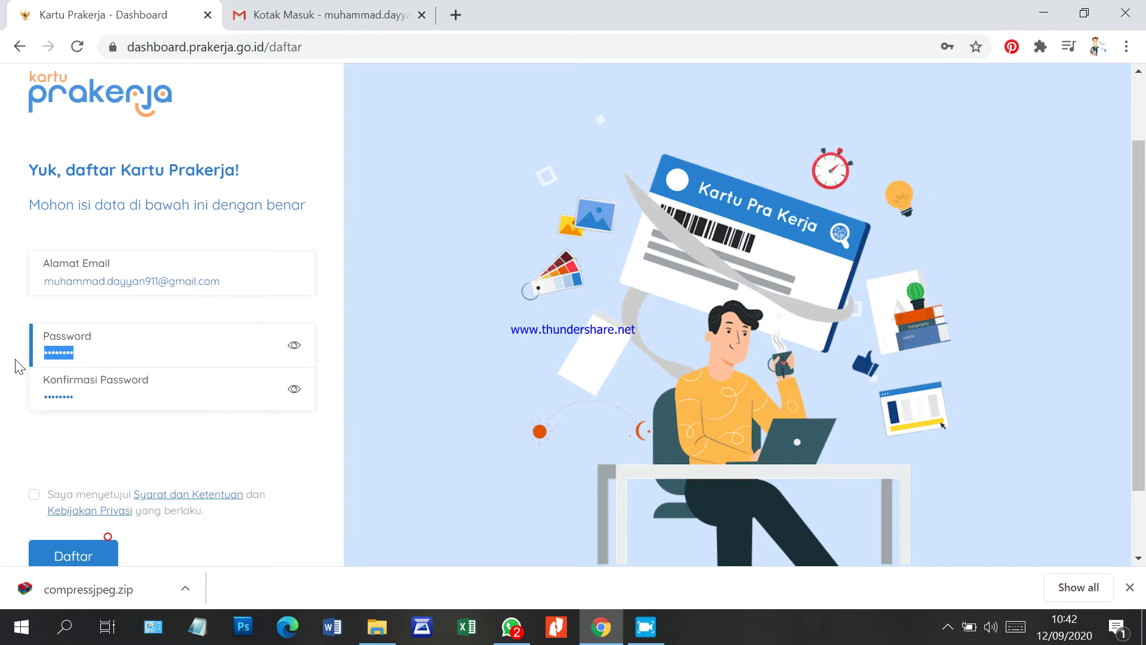
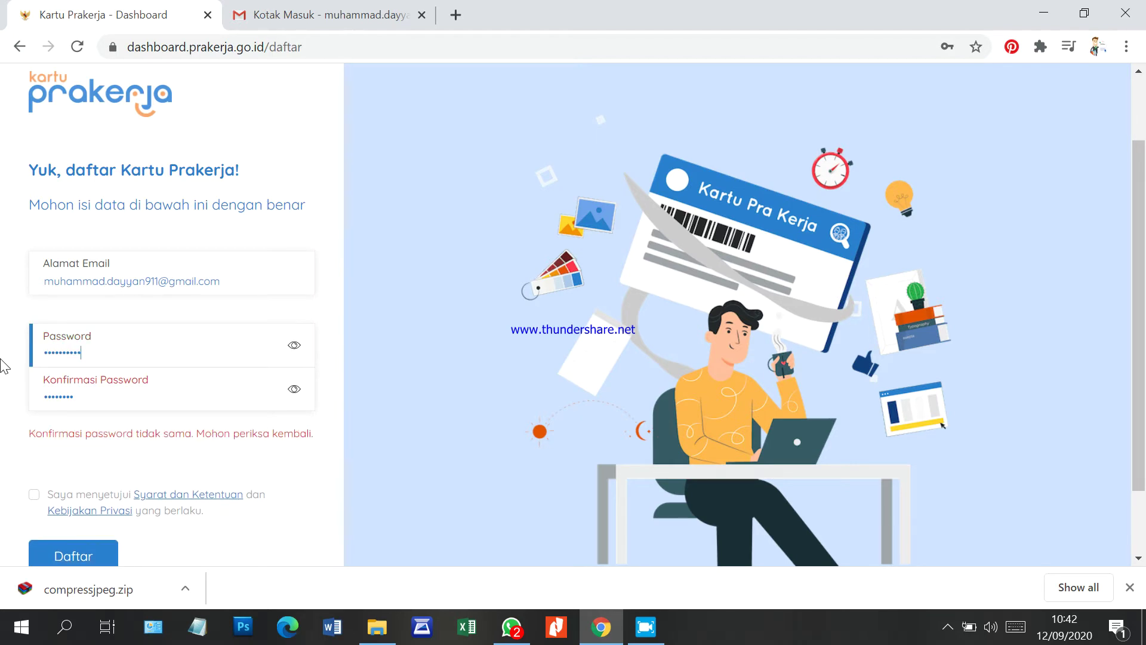
drag(69, 397, 24, 406)
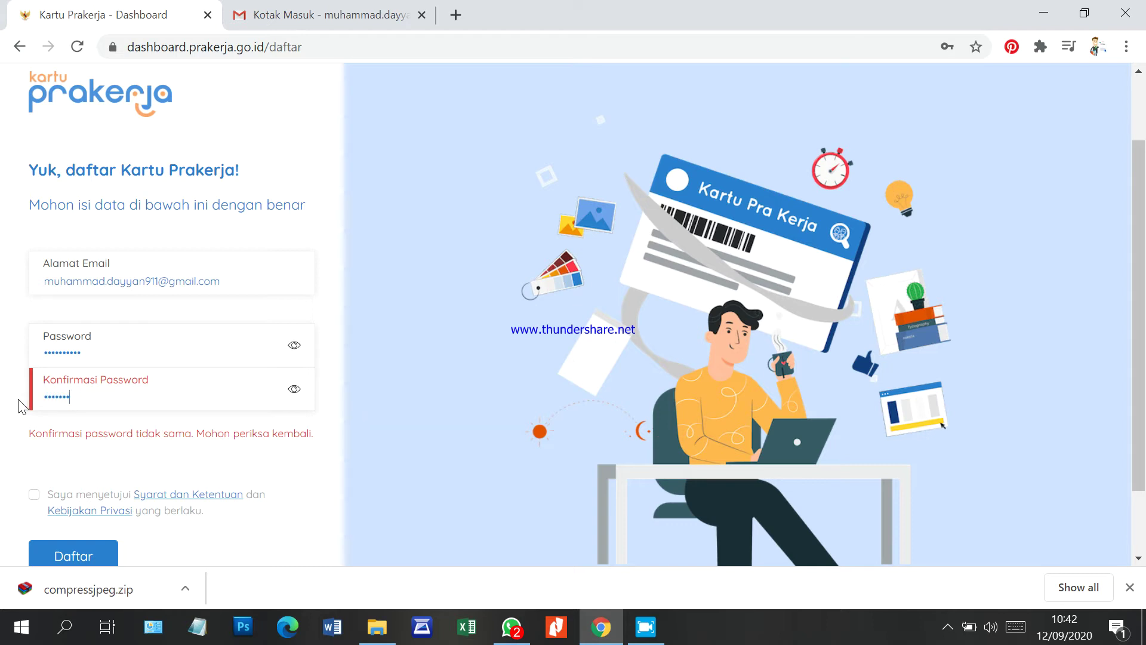
click(294, 345)
click(294, 389)
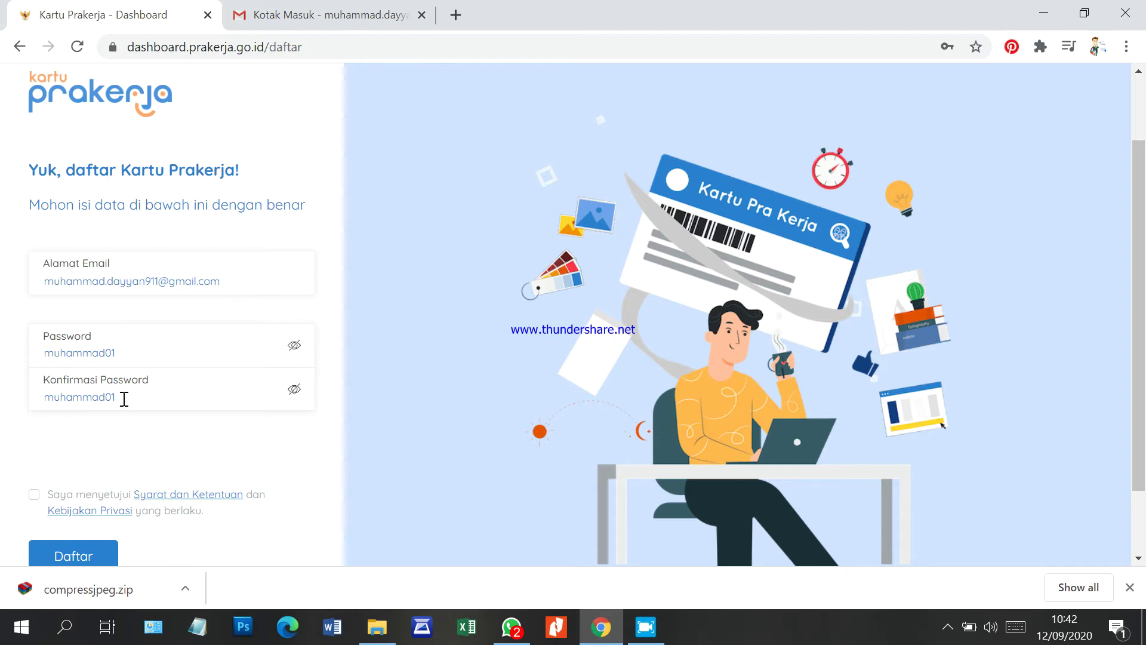
click(294, 389)
click(295, 345)
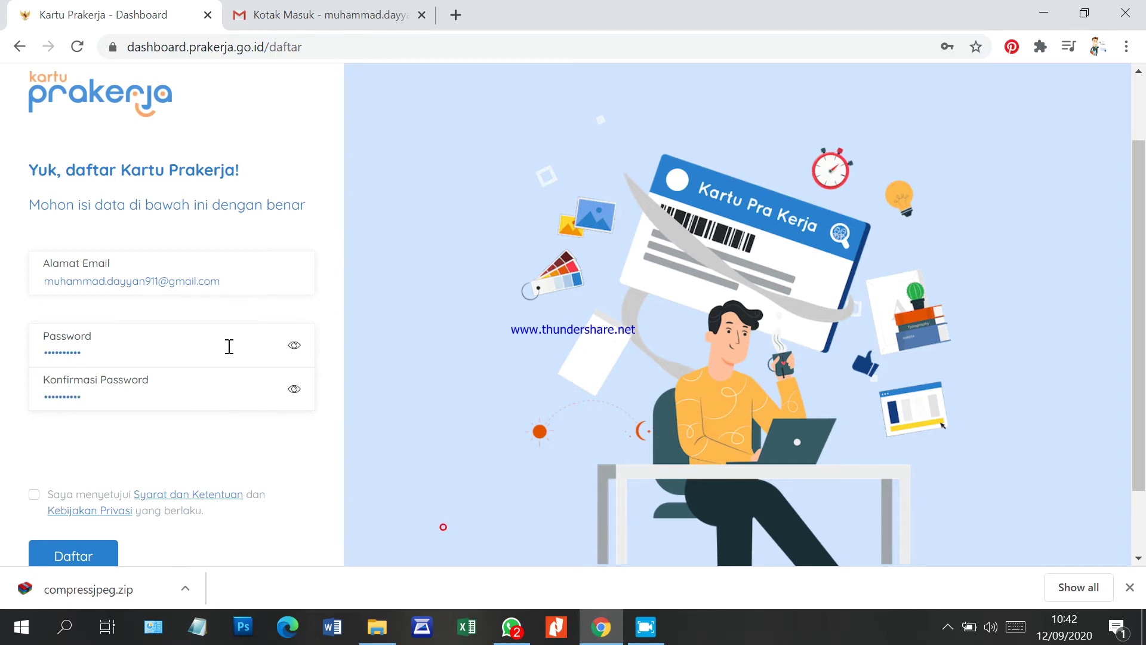
Re-enter matching passwords in both fields and accept the Syarat dan Ketentuan terms.
drag(104, 357, 0, 356)
text(*******)
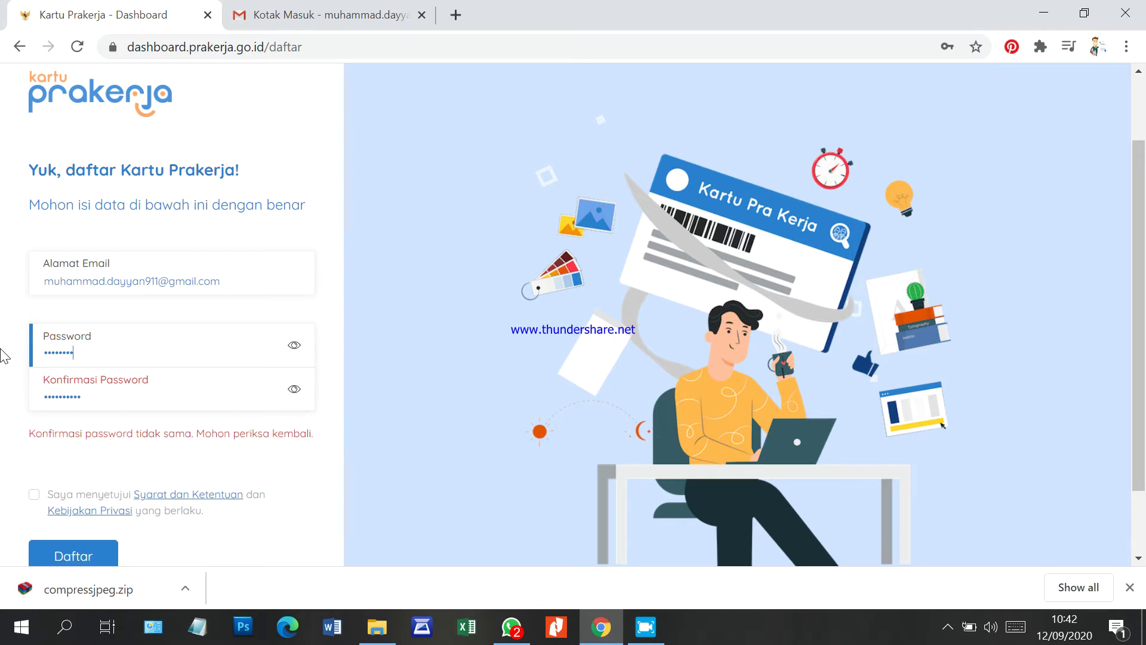
key(Tab)
text(******)
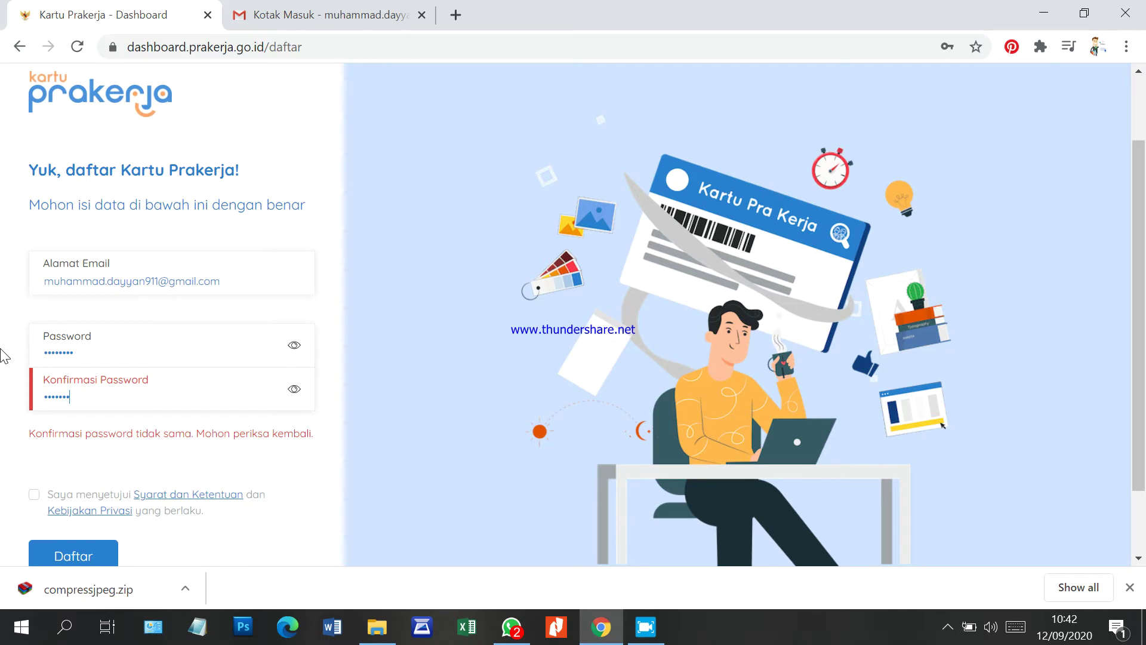
text(**)
scroll(72, 438, down, 2)
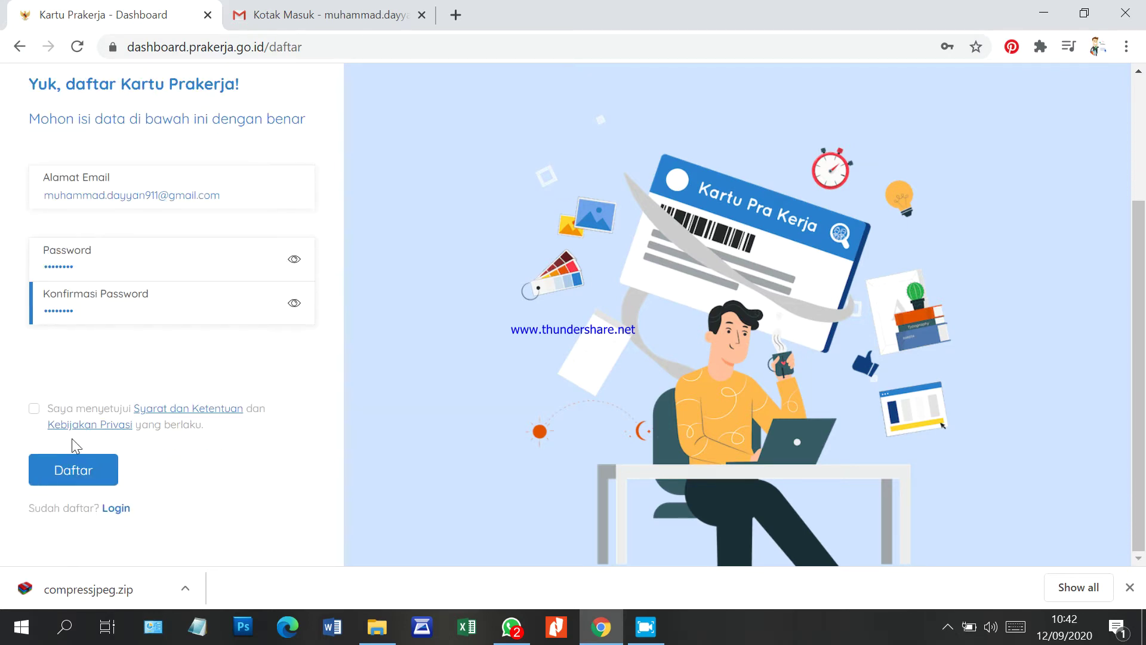
click(34, 408)
scroll(77, 376, up, 3)
scroll(76, 382, down, 3)
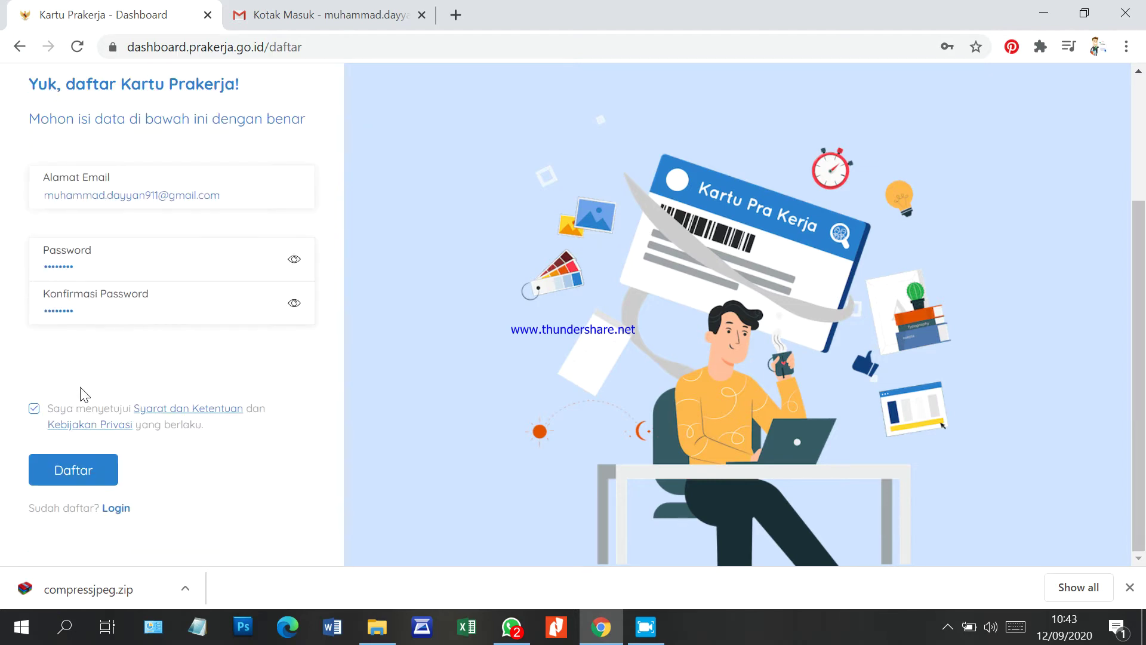
Submit the registration, choose Kembali Ke Login in the Cek Email Kamu dialog, then go to Gmail.
click(96, 471)
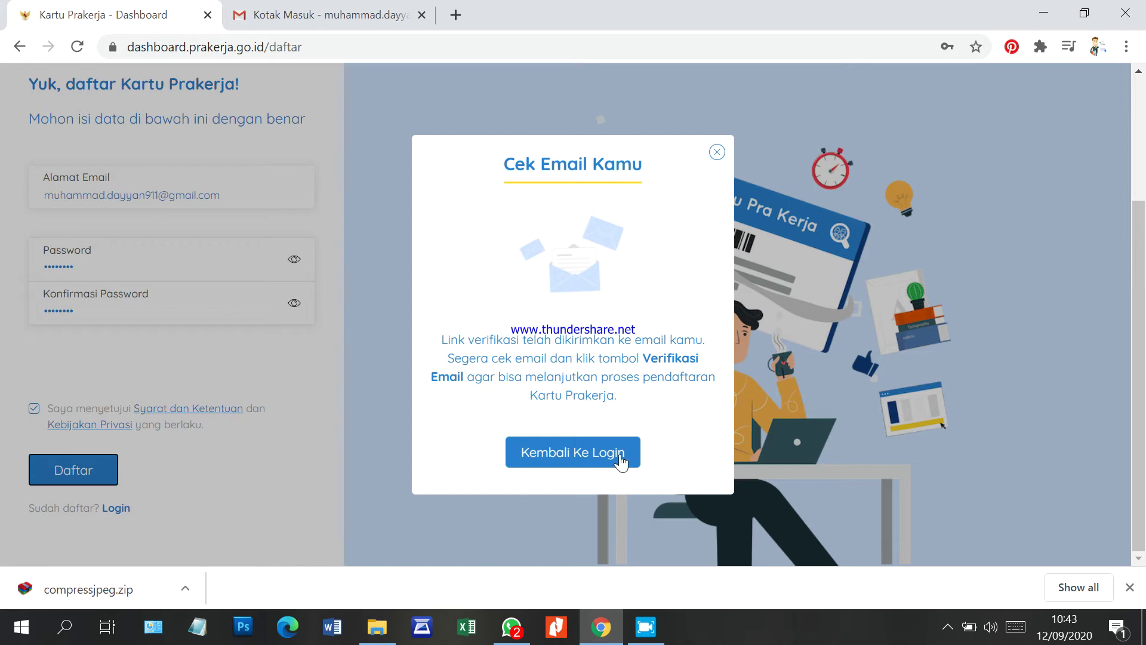
click(583, 454)
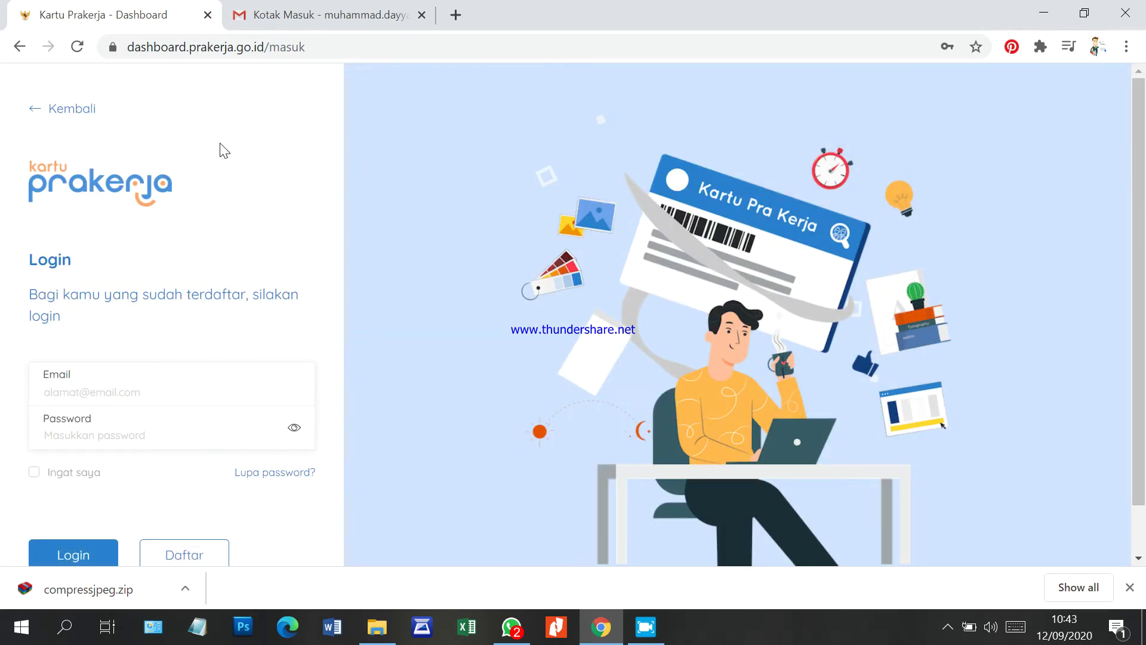
click(345, 24)
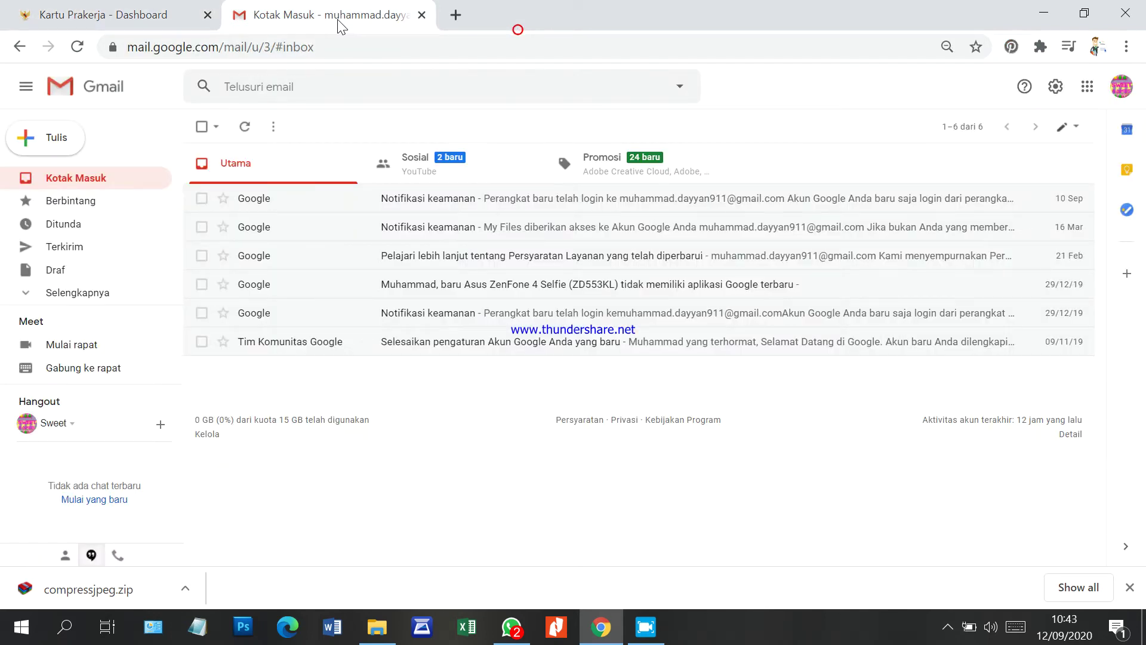
Refresh the inbox and check the Spam folder for the verification e-mail.
click(78, 46)
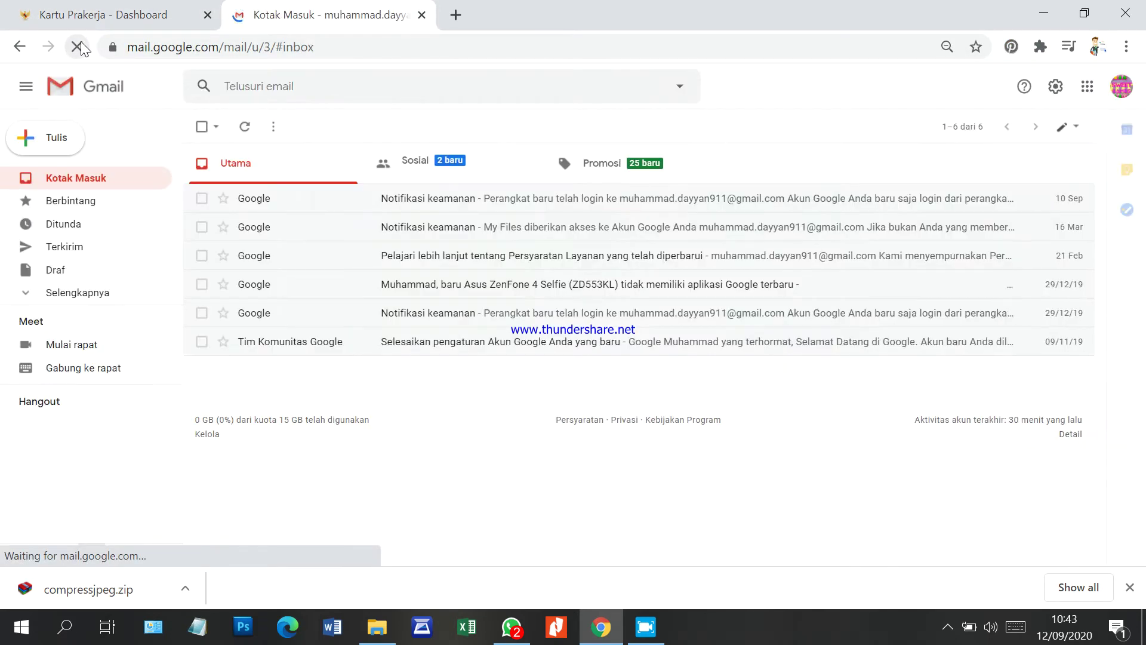
click(80, 294)
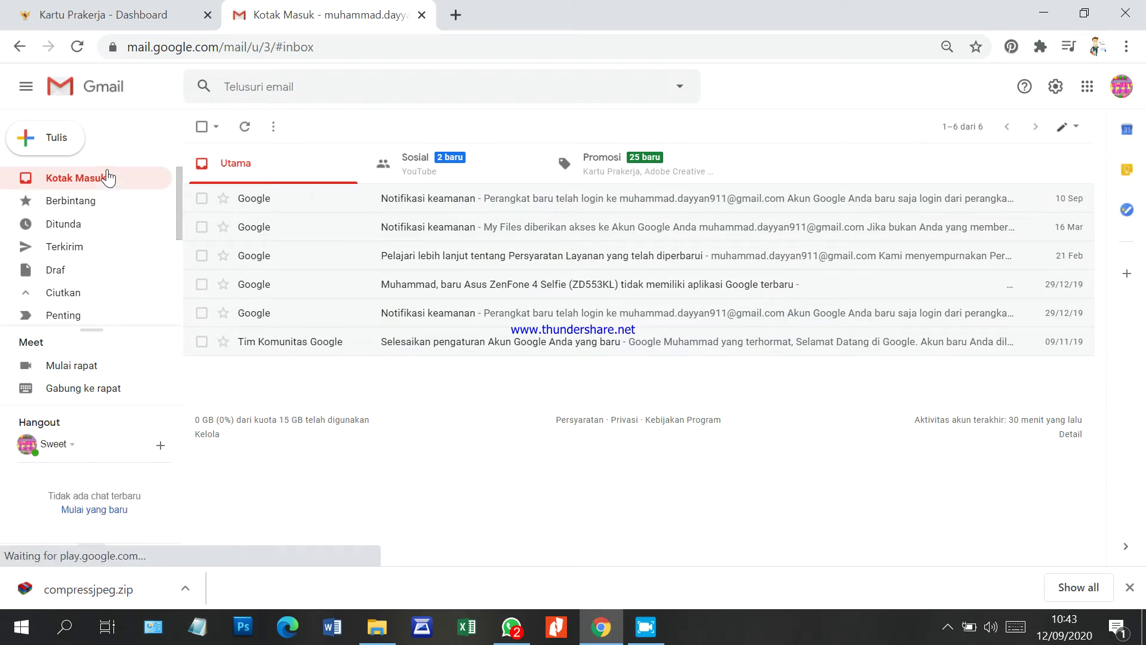
scroll(93, 285, down, 5)
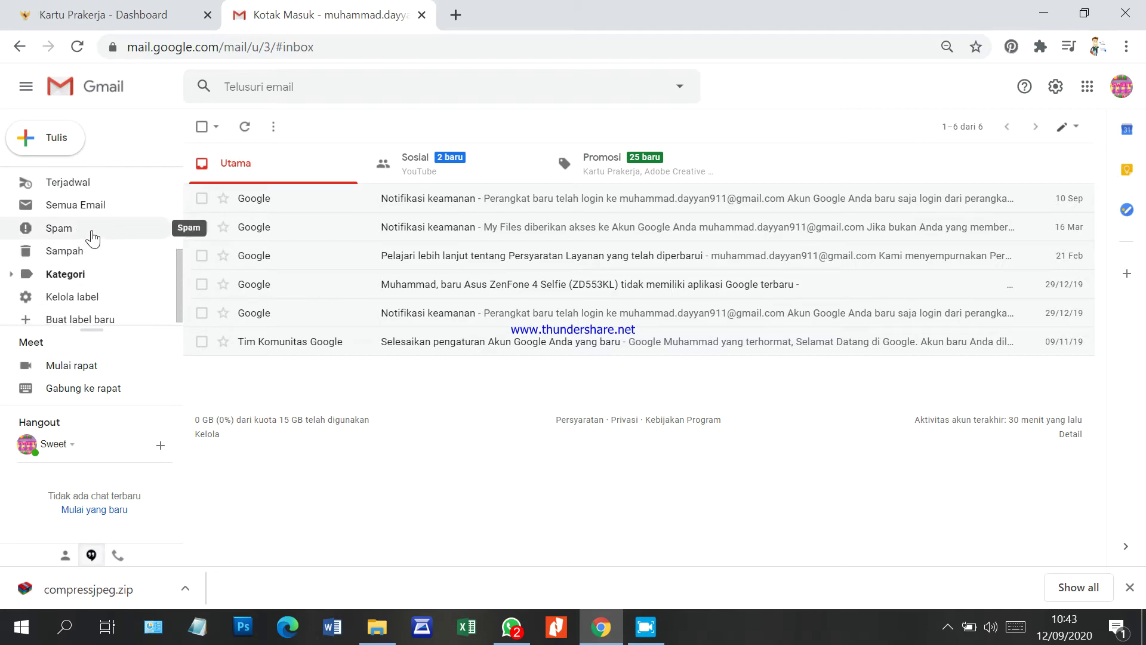
click(92, 229)
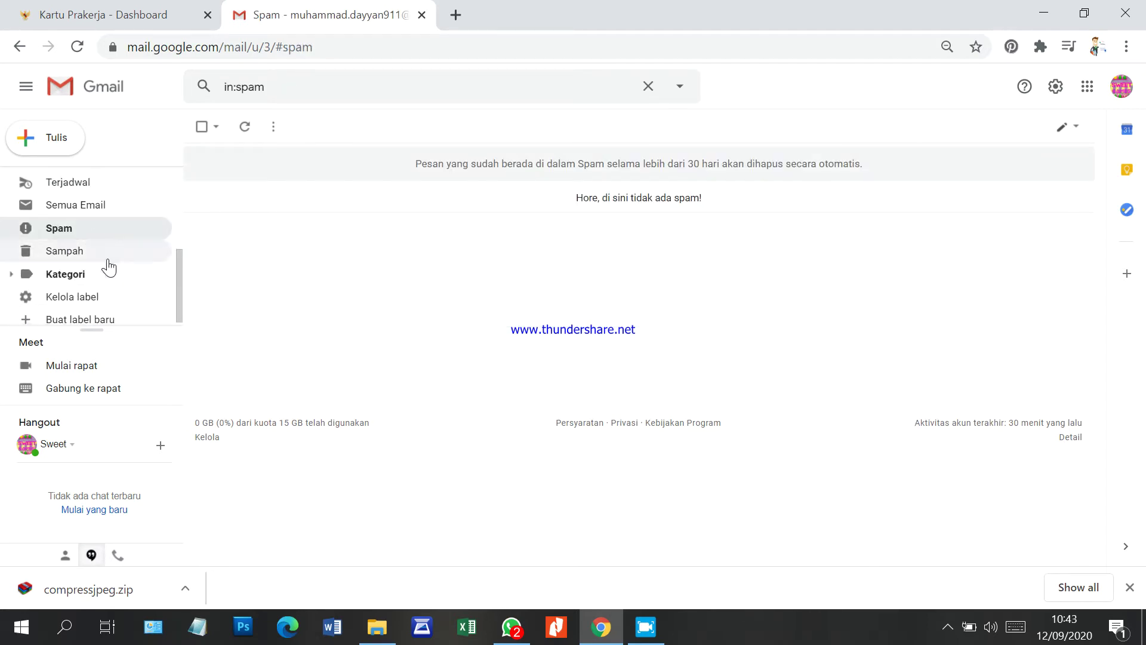
scroll(106, 272, up, 5)
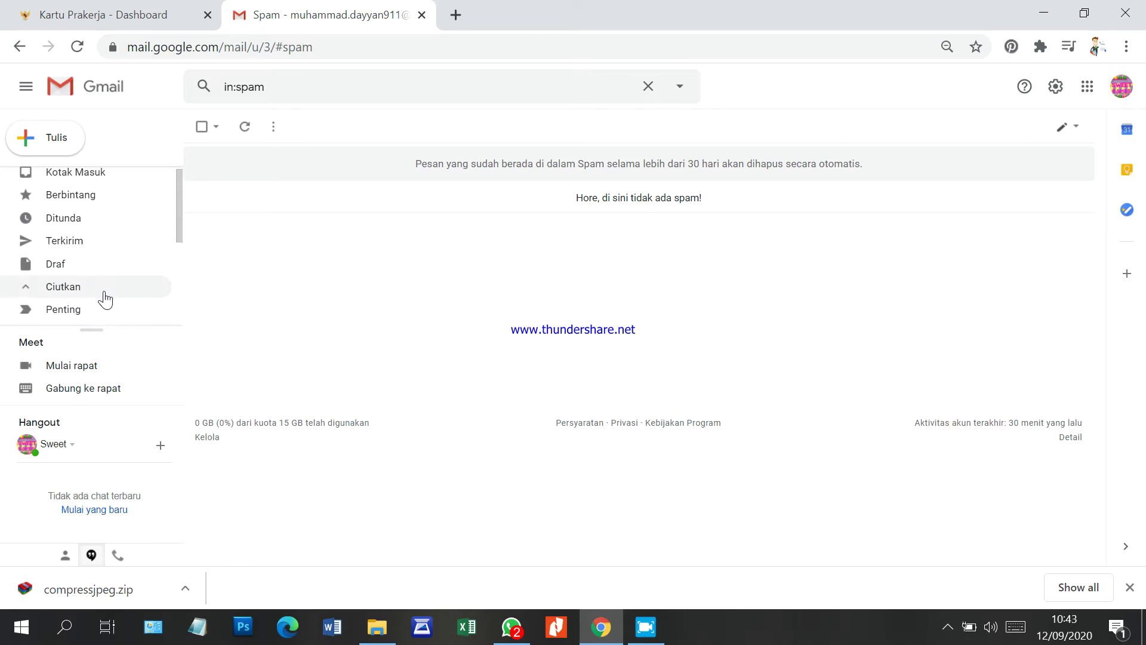
Open the Kartu Prakerja e-mail under Penting and choose Verifikasi Email Sekarang.
click(103, 322)
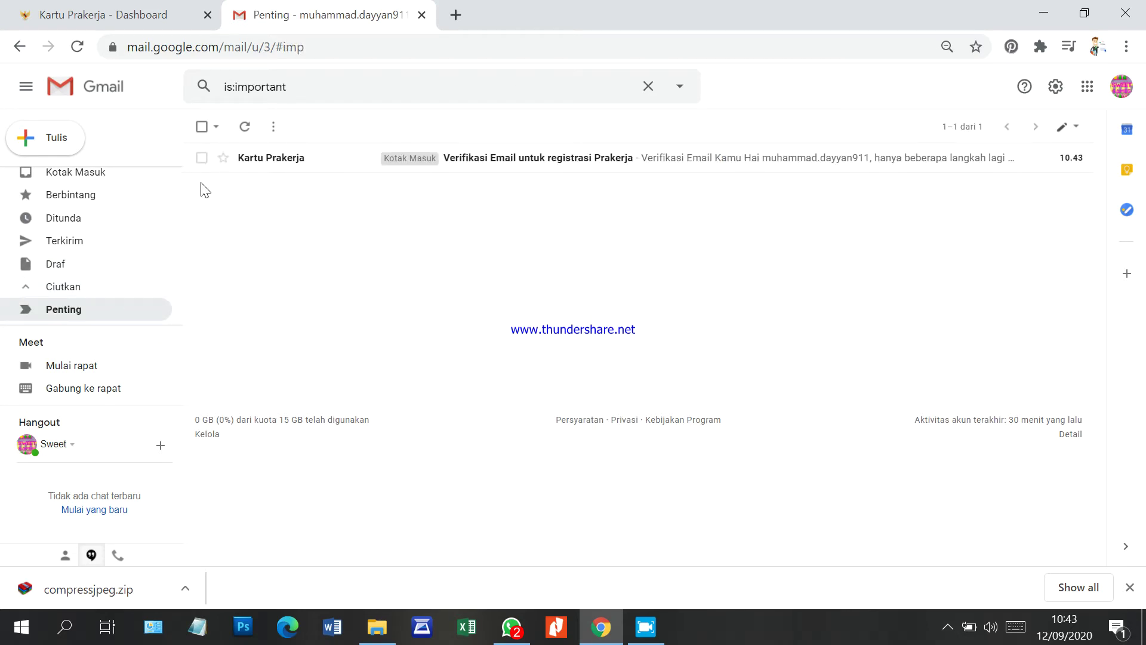
click(511, 170)
scroll(475, 387, down, 2)
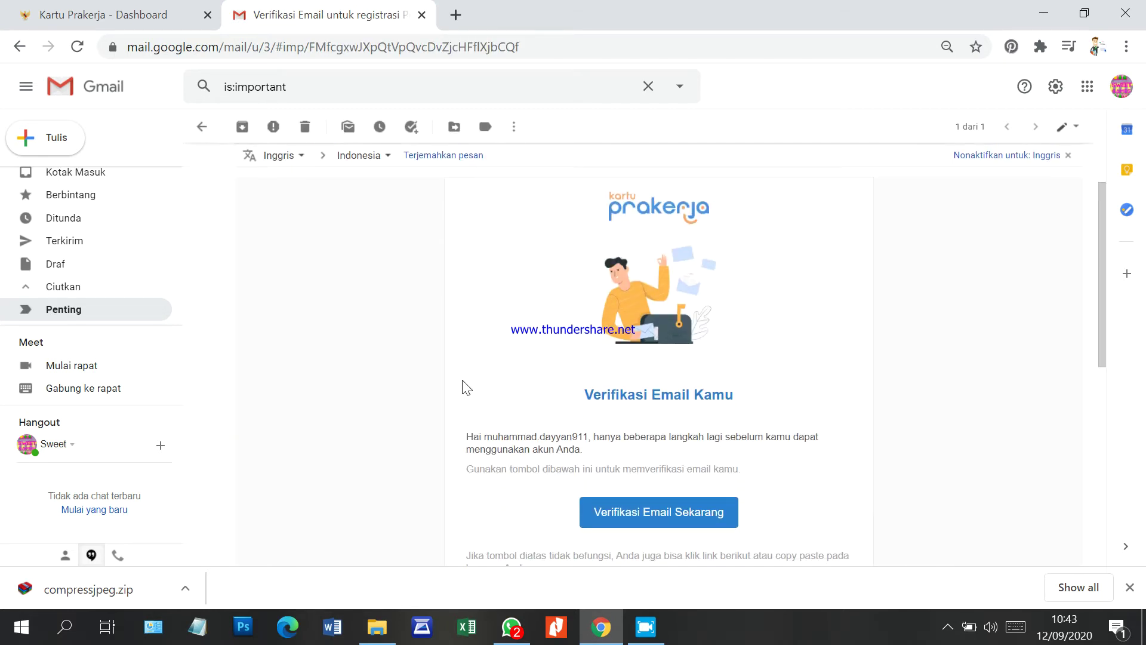
scroll(801, 414, down, 2)
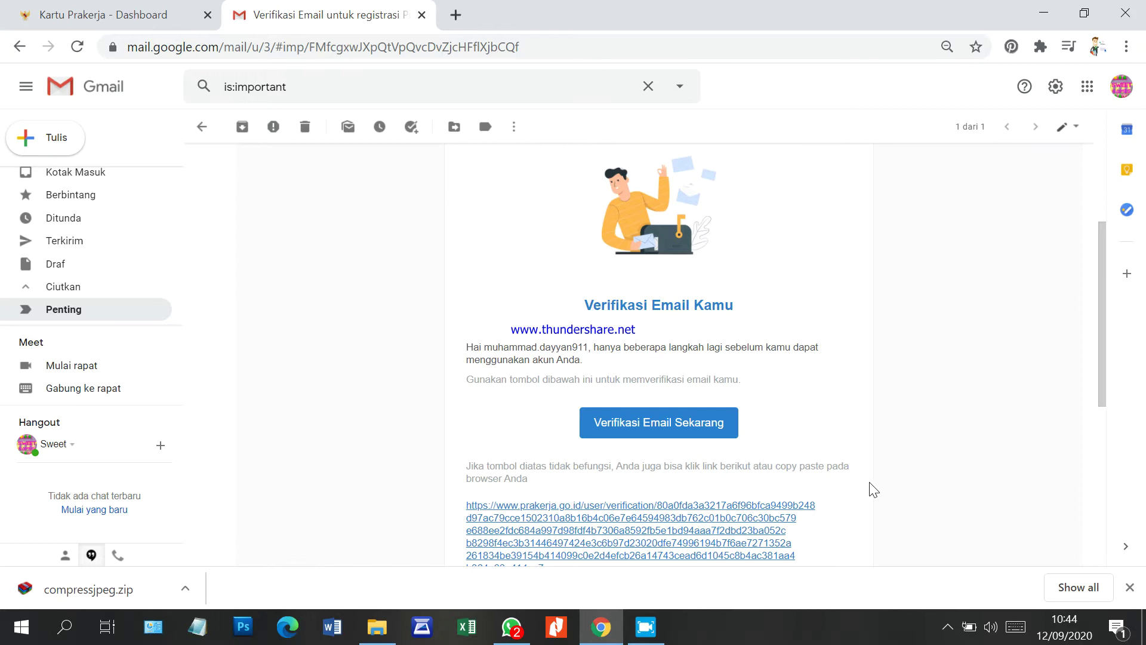
click(631, 422)
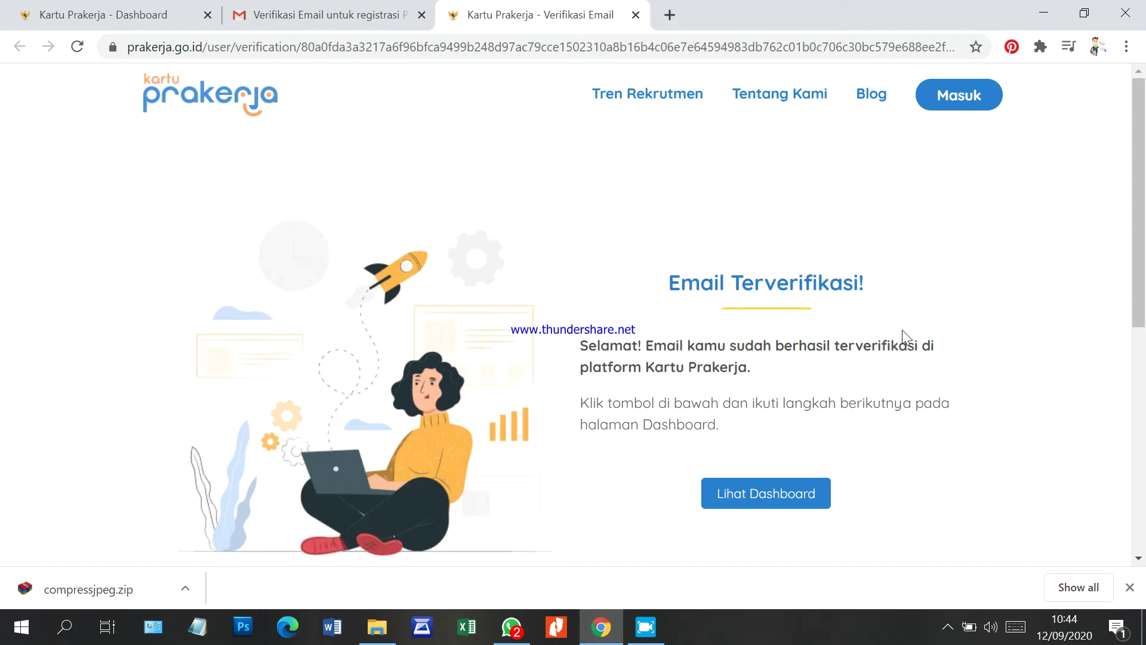
Go on via Lihat Dashboard and enter the account e-mail and password on the login page.
click(800, 500)
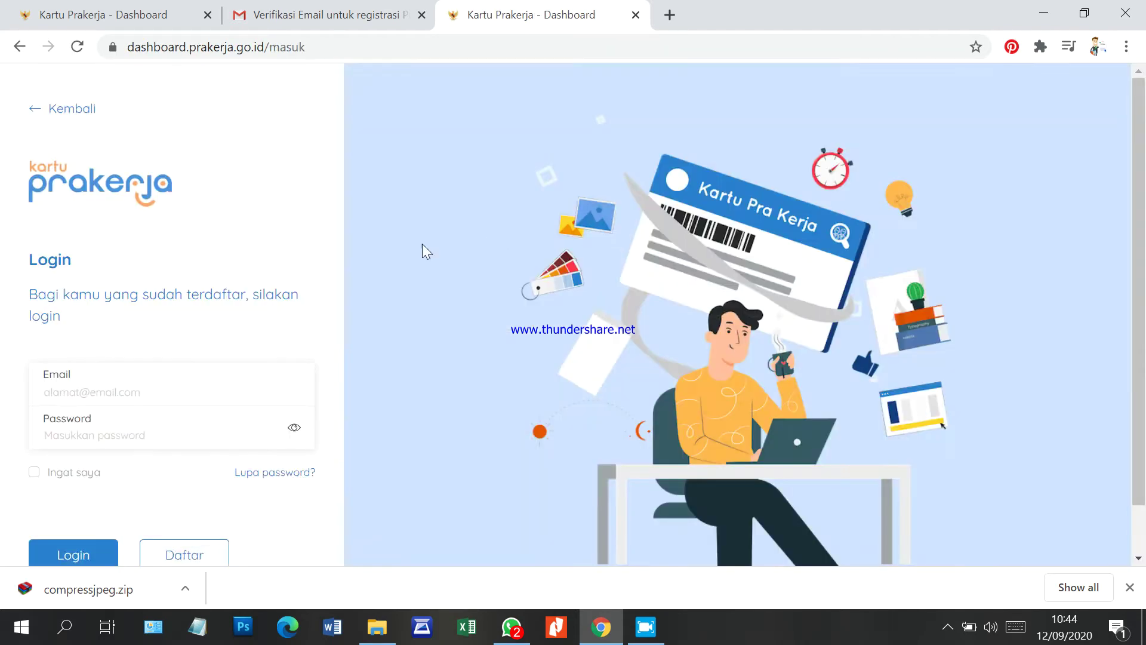
click(144, 397)
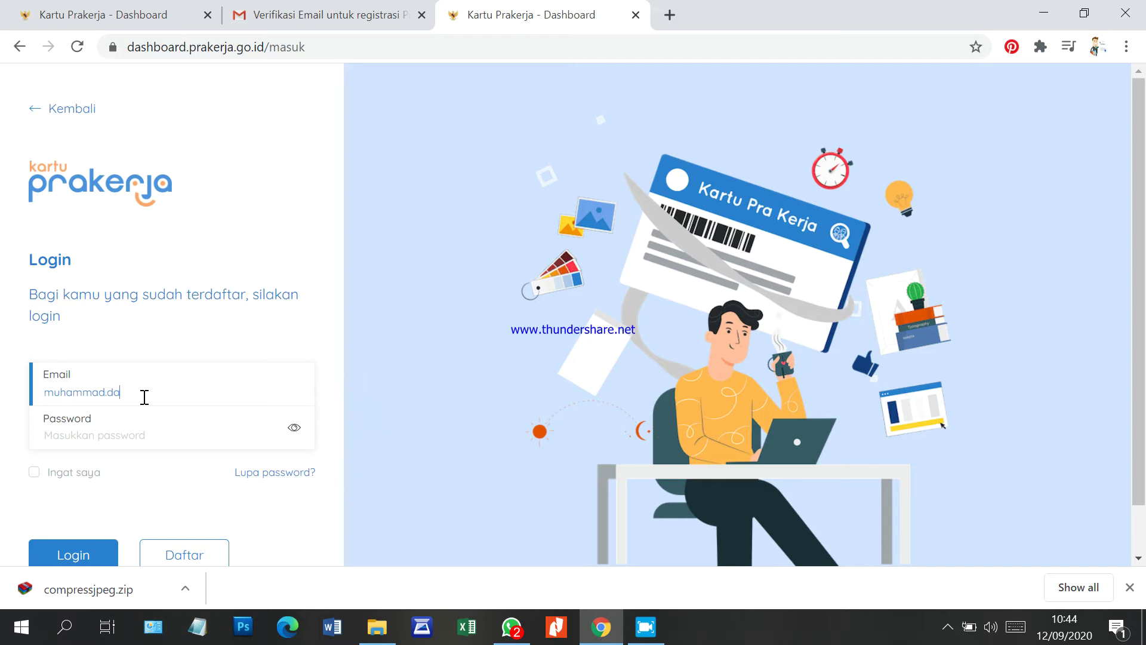
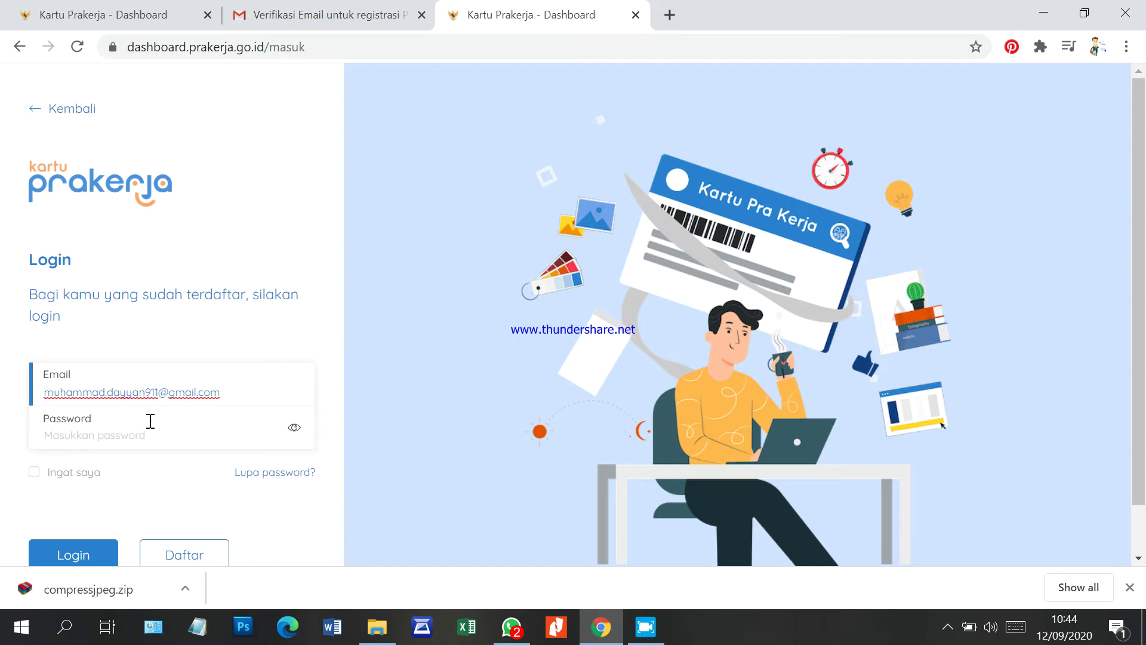
click(151, 435)
text(•)
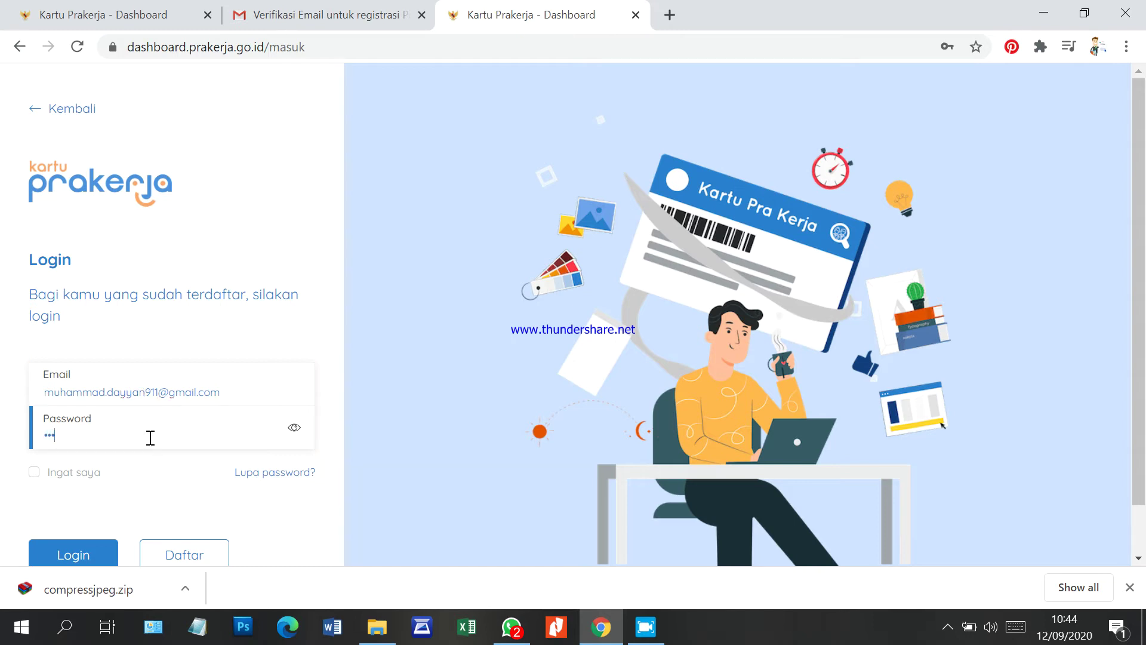
text(•••••••)
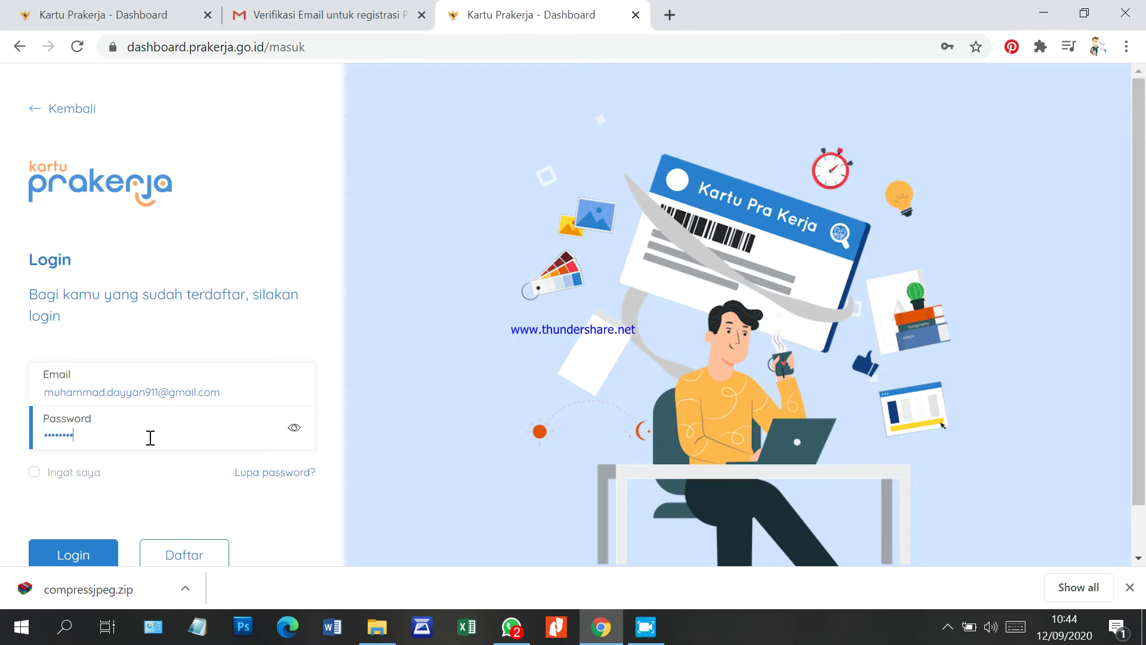
scroll(152, 453, down, 1)
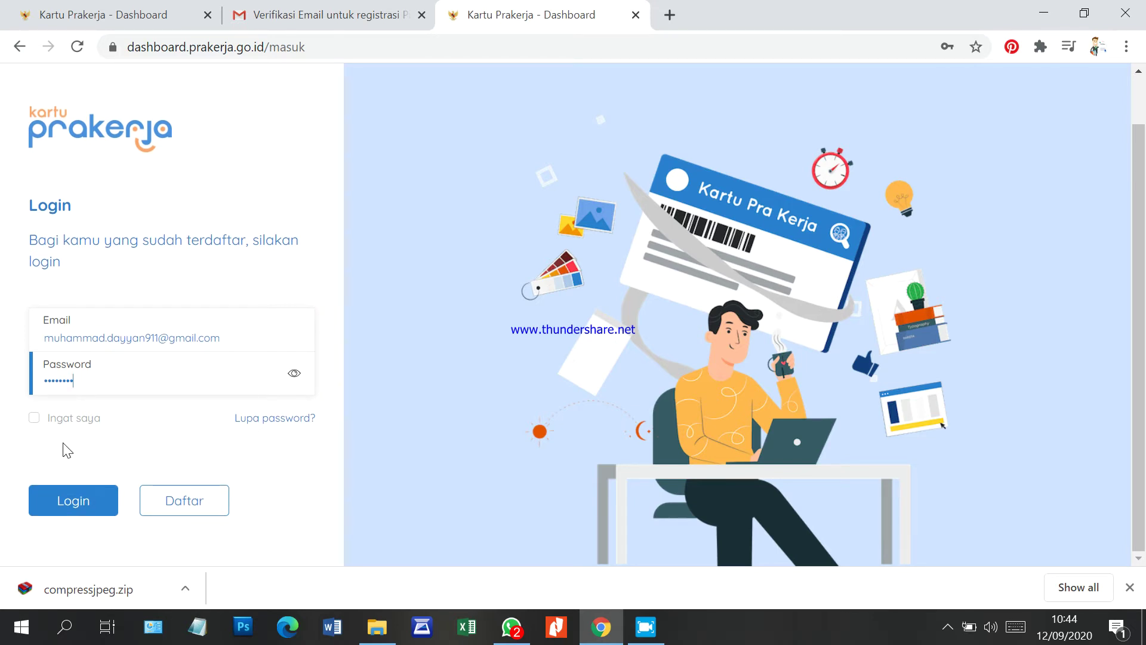
Log in and enter the KTP number and the family card number.
click(80, 508)
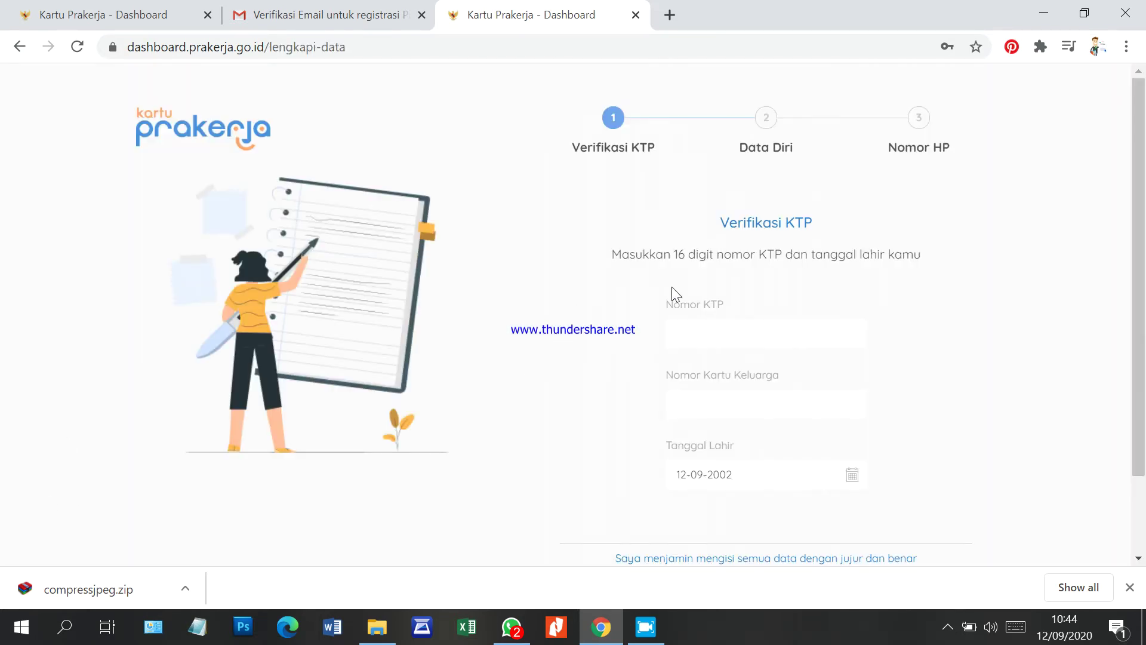
scroll(985, 282, down, 1)
scroll(973, 272, up, 1)
click(806, 329)
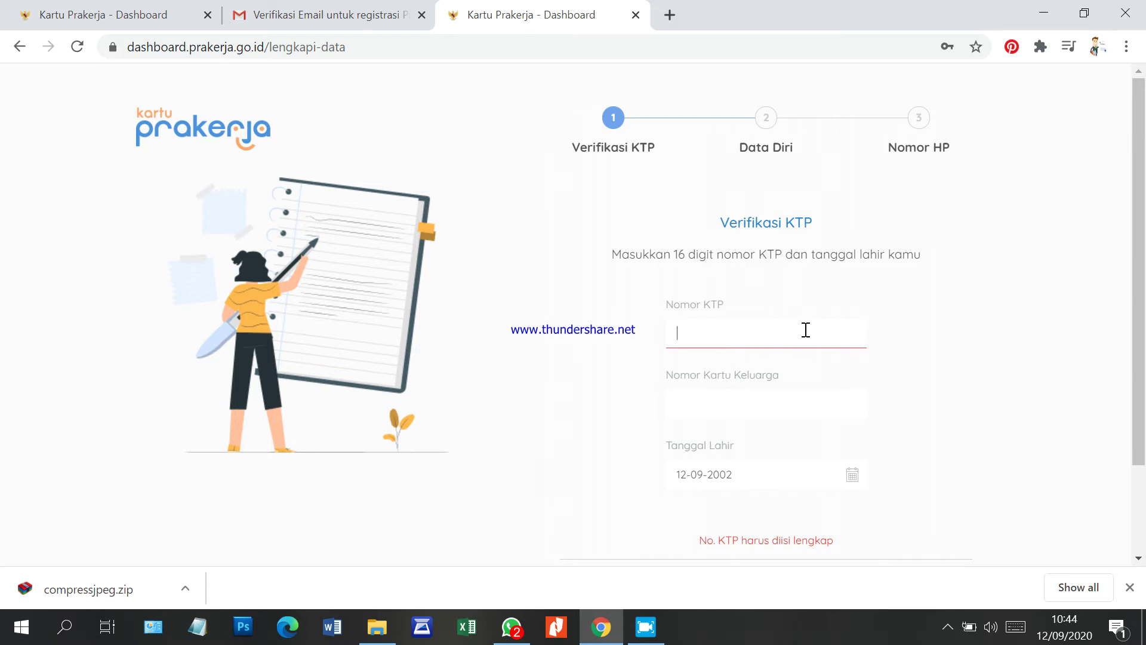
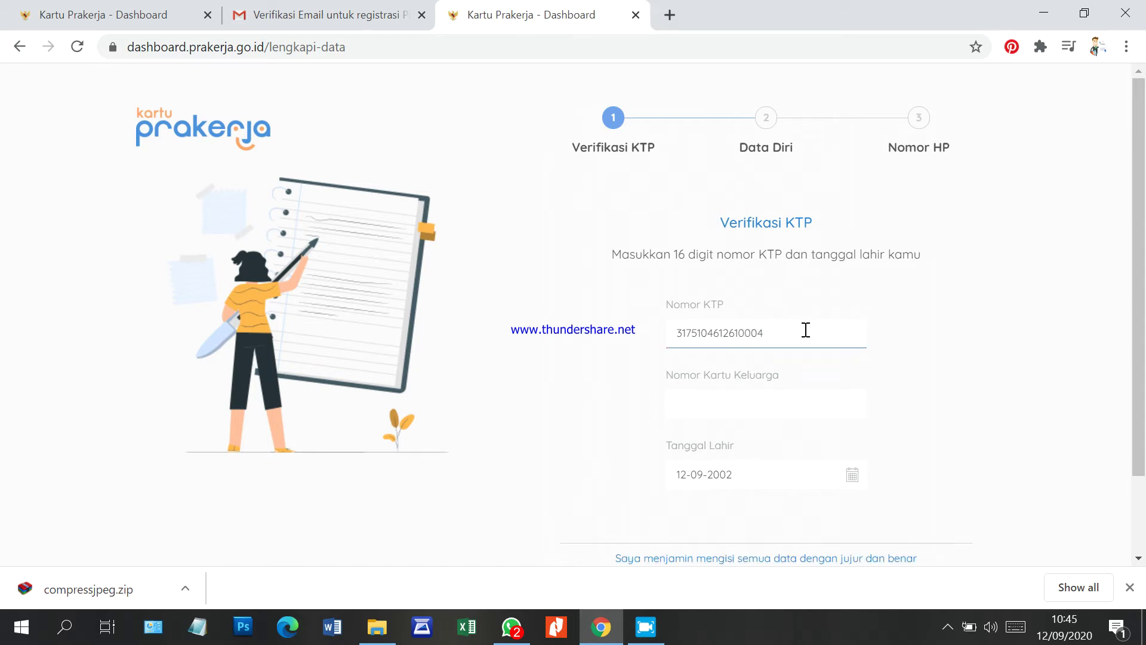
click(760, 403)
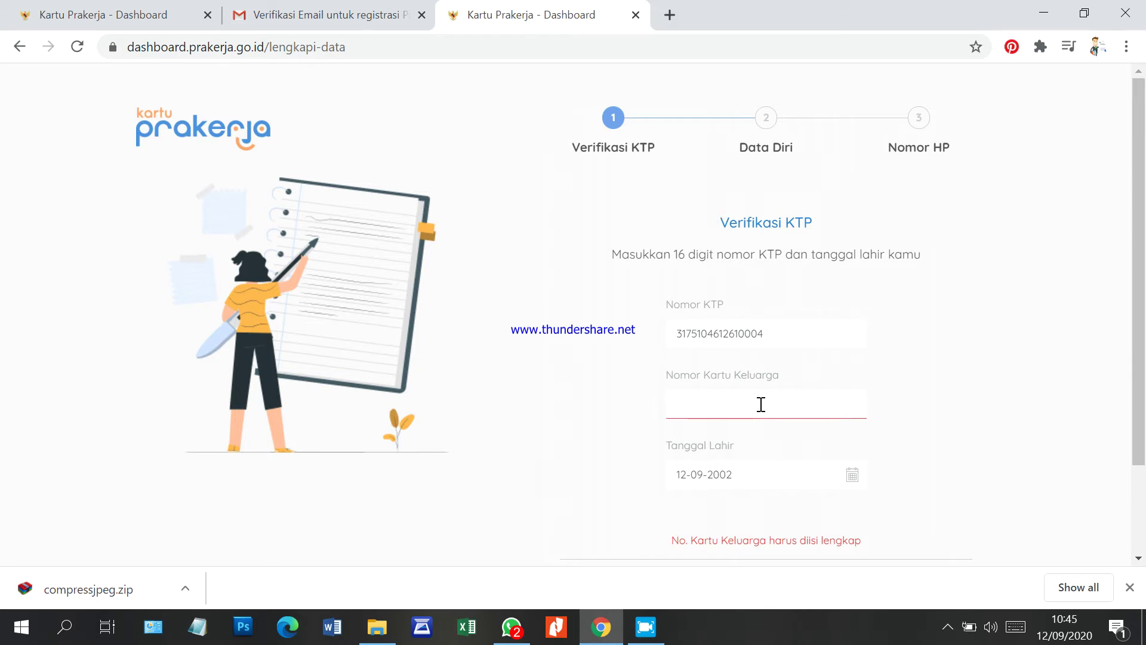
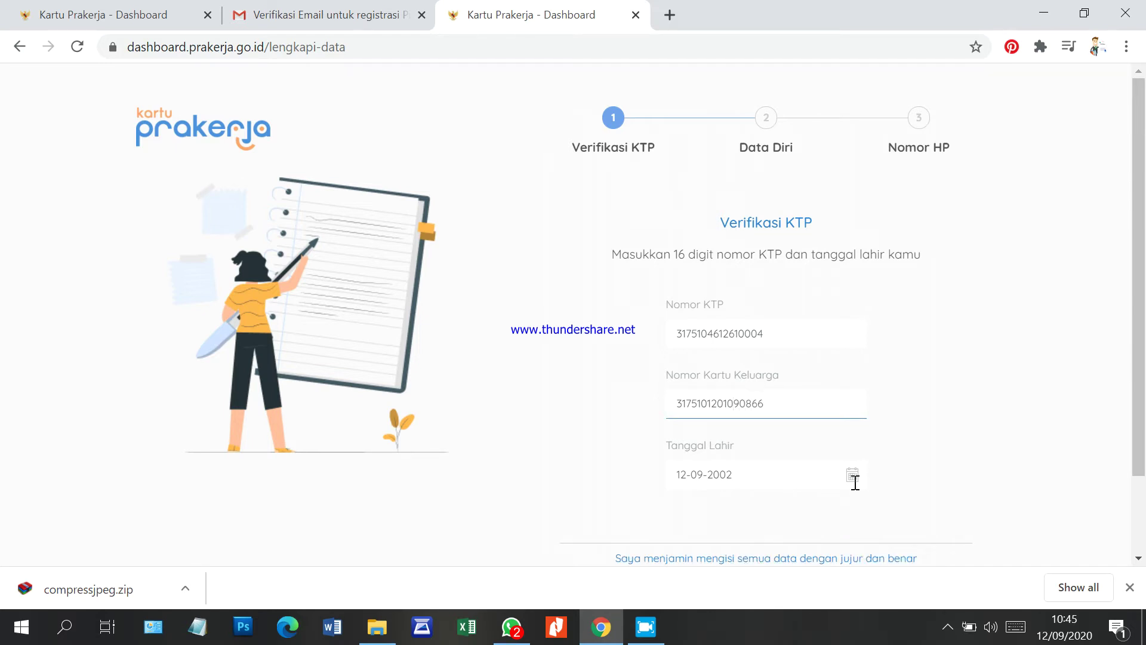
Set the birth date in Tanggal Lahir, correcting the day in the calendar, and continue.
click(853, 478)
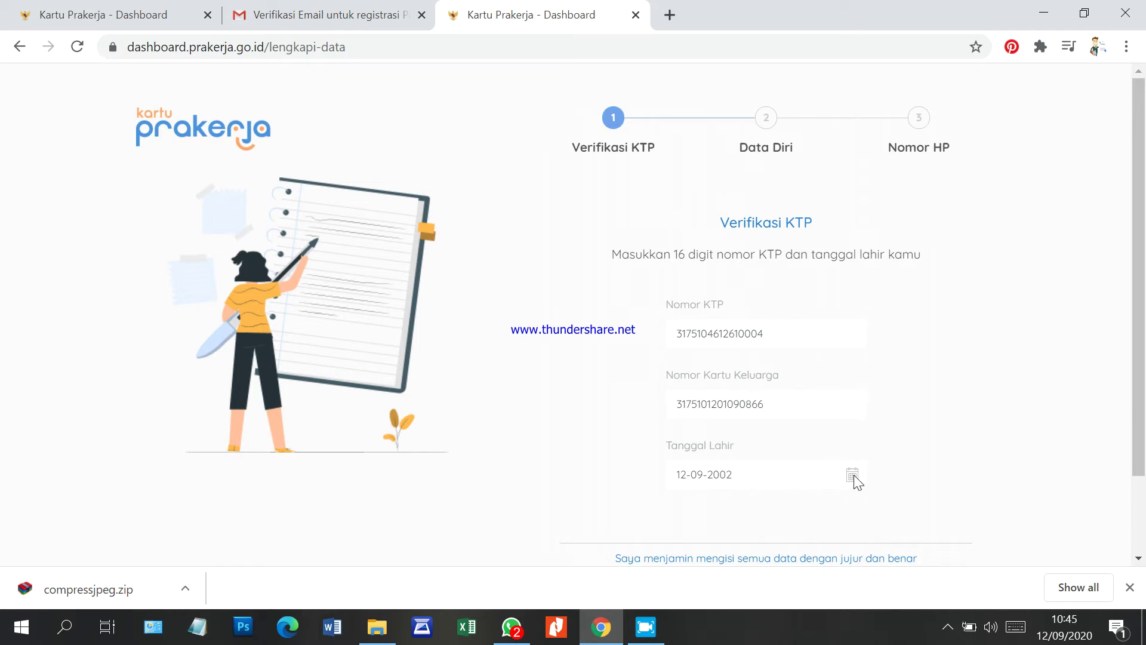
click(793, 471)
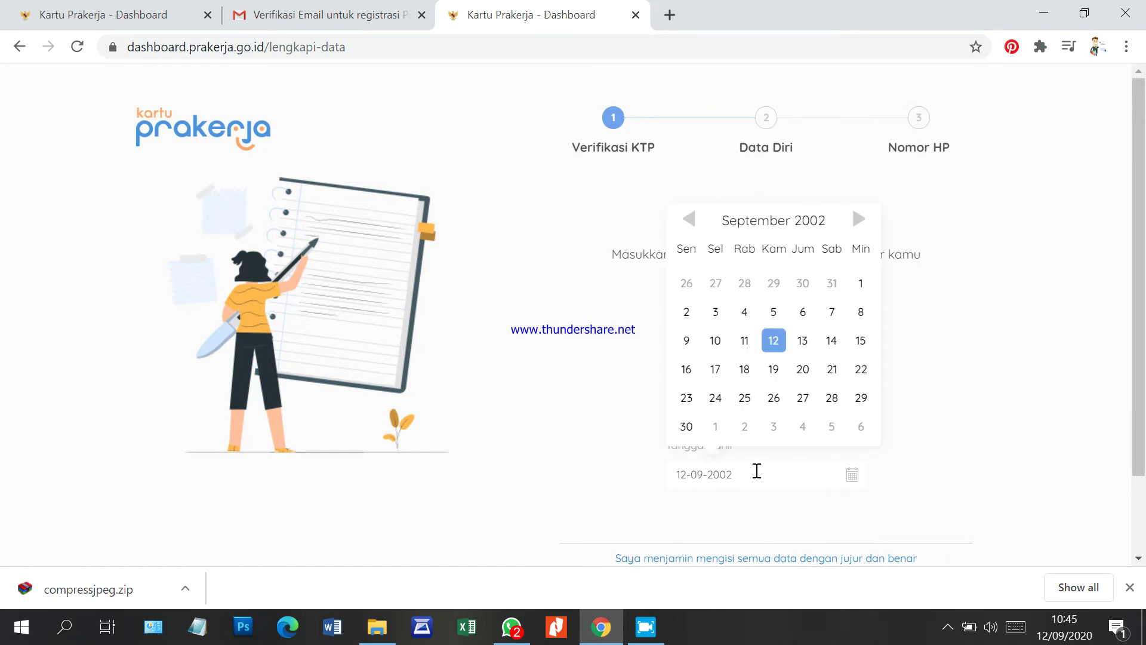
drag(755, 472, 639, 476)
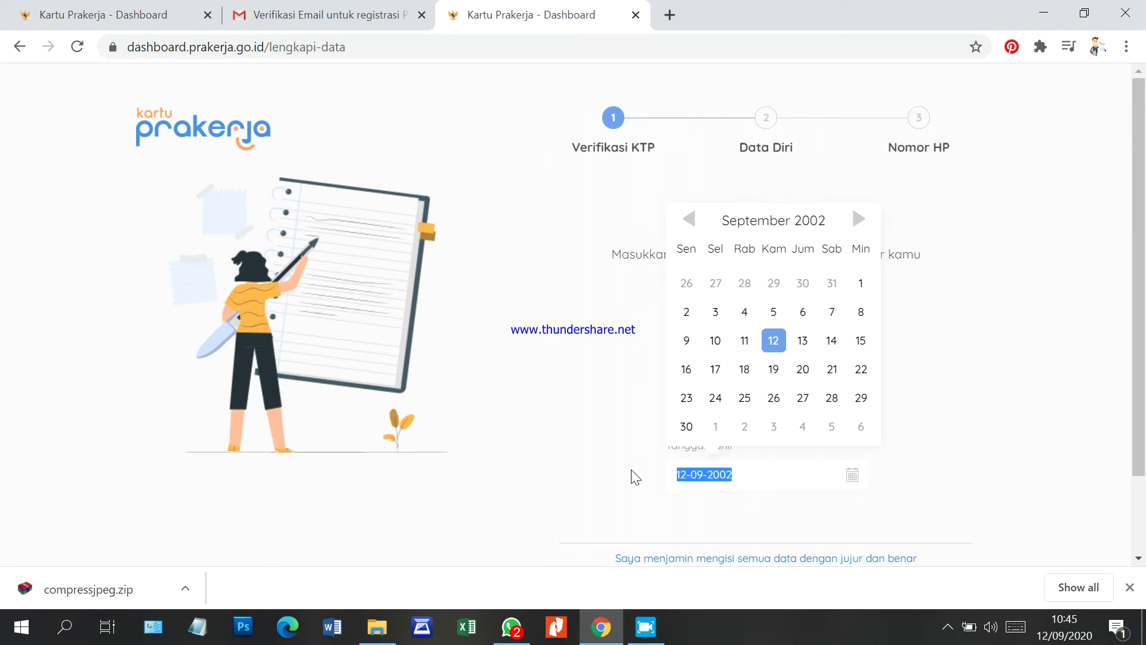
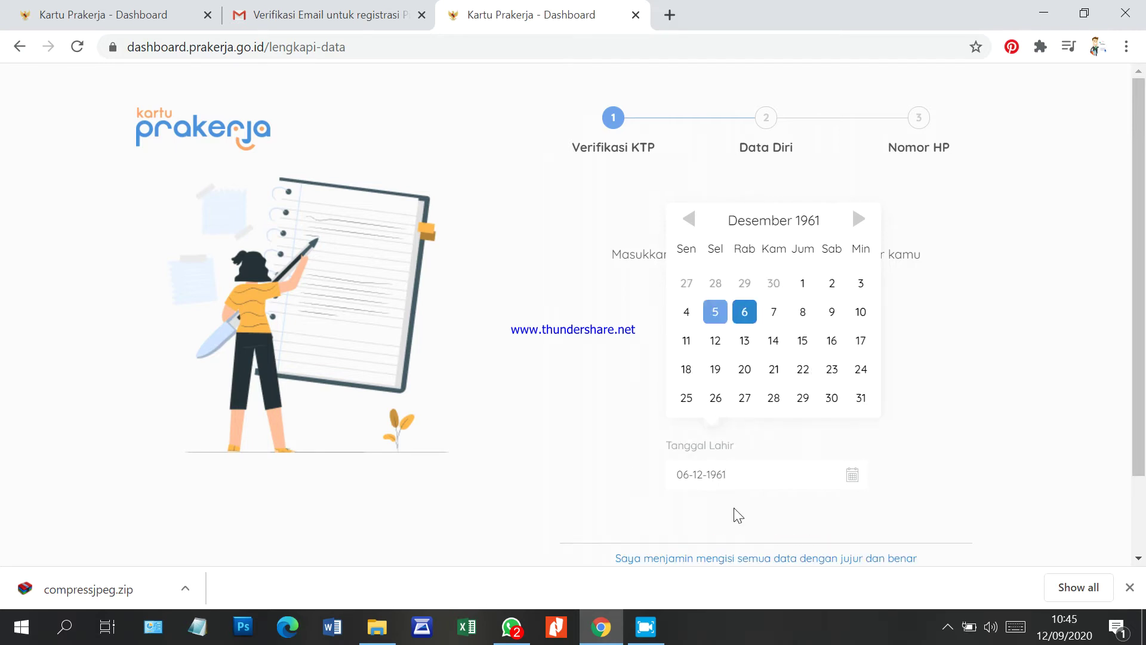
key(Return)
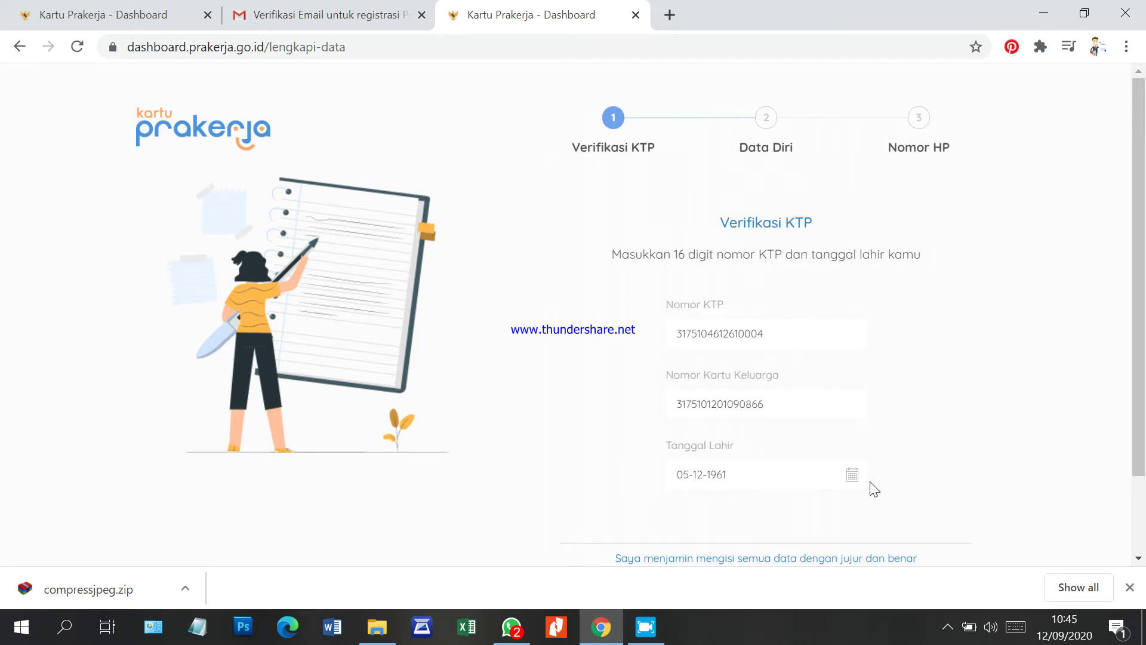
click(765, 476)
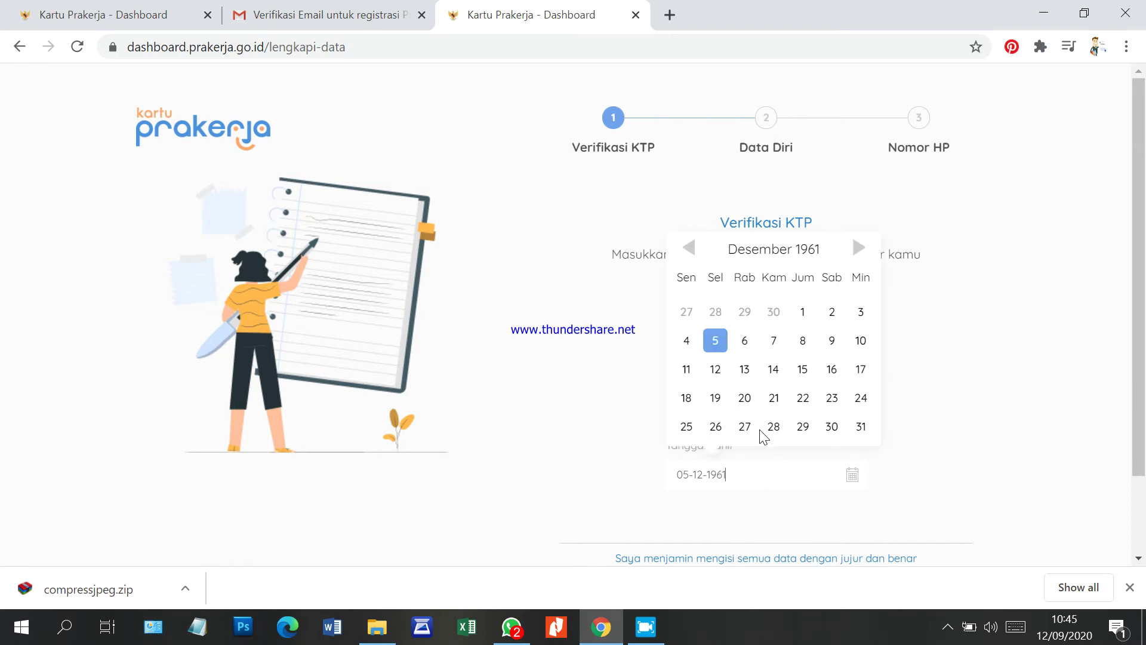
click(745, 341)
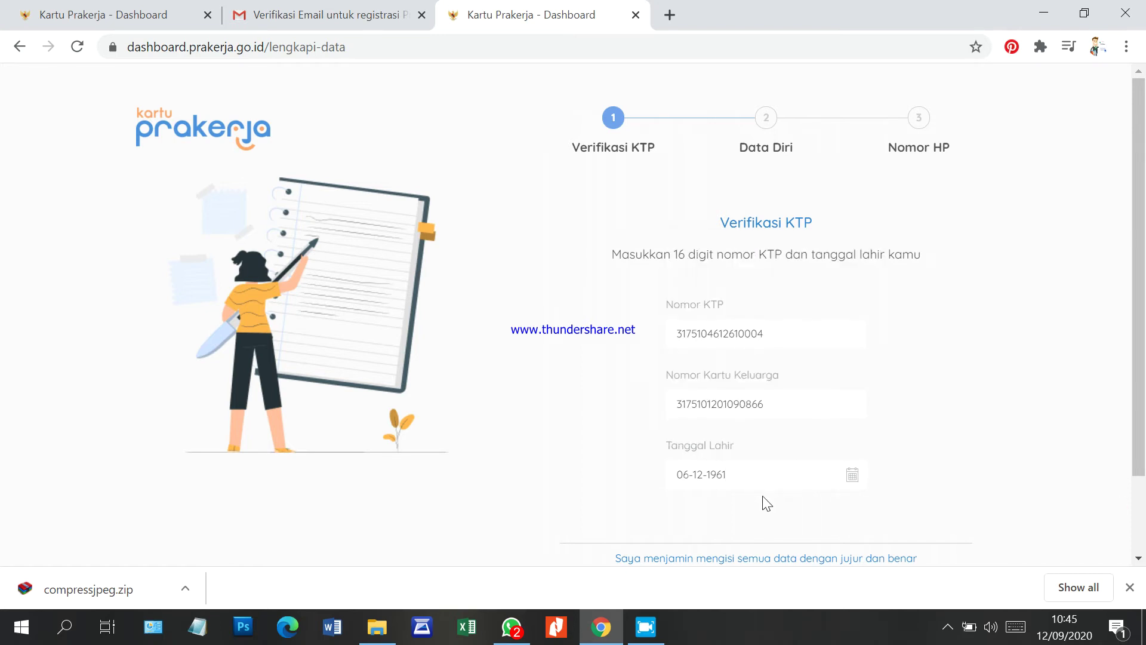
scroll(949, 503, down, 1)
scroll(952, 503, down, 1)
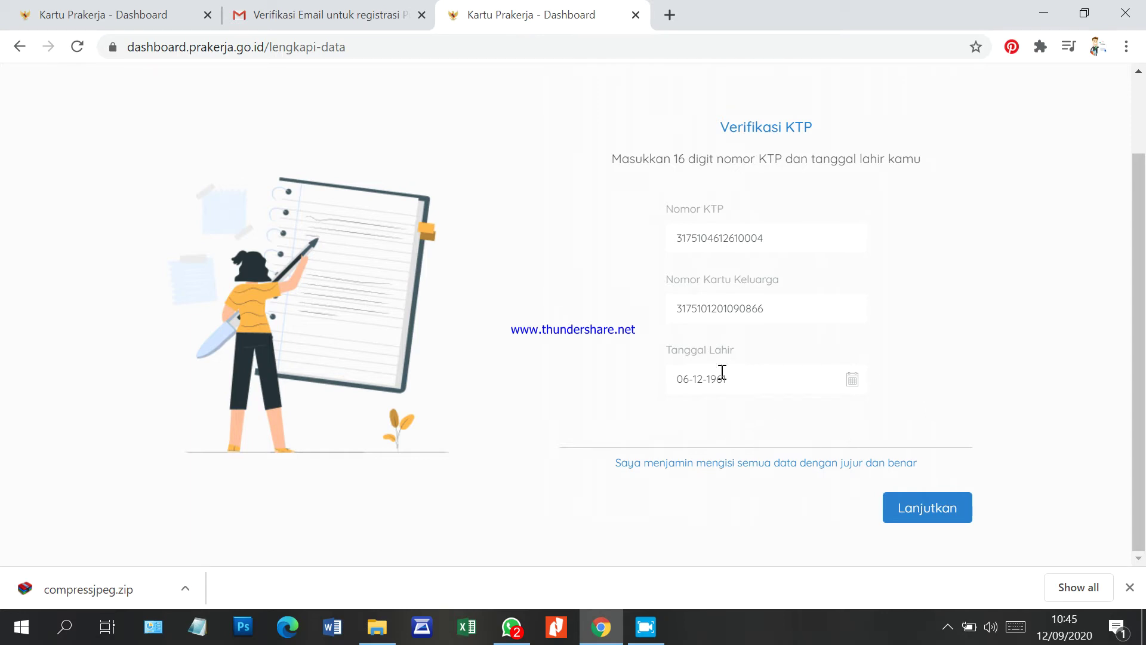
click(952, 515)
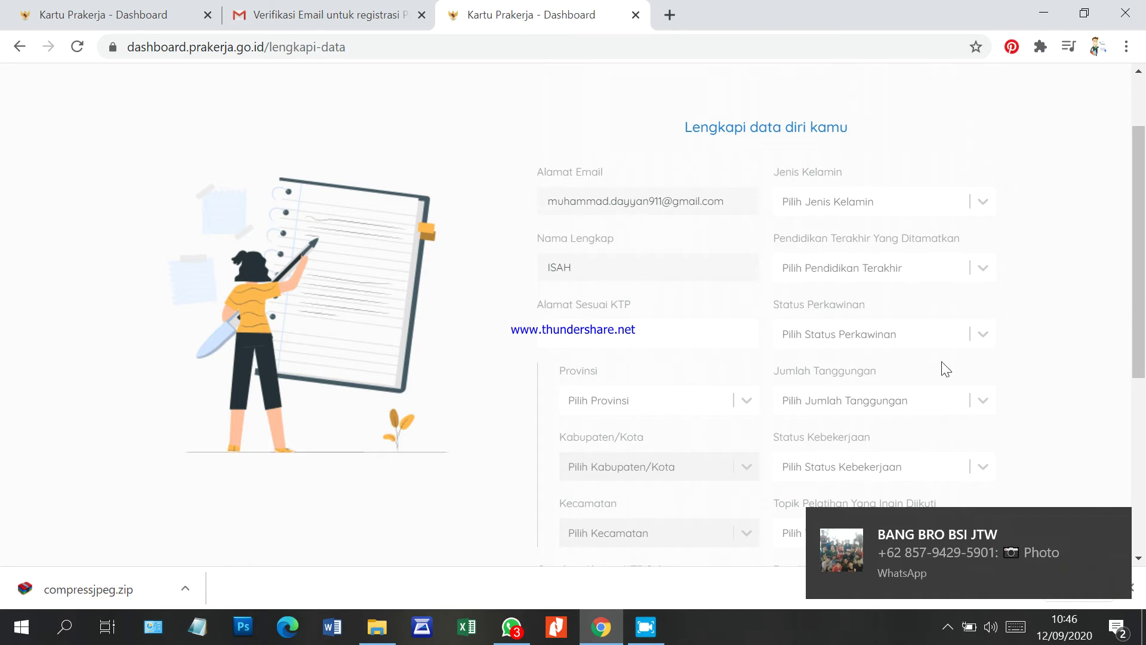
Set Jenis Kelamin to Perempuan and Pendidikan Terakhir to Tidak Ada, then type the KTP street address.
click(1110, 524)
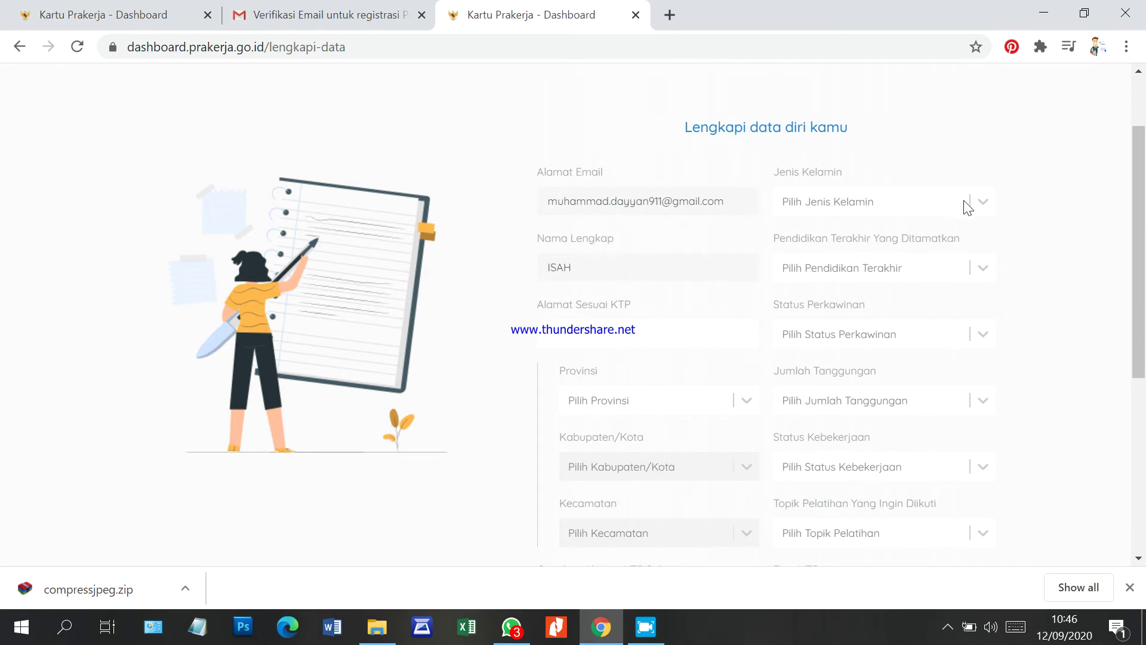
click(985, 202)
click(971, 269)
click(983, 270)
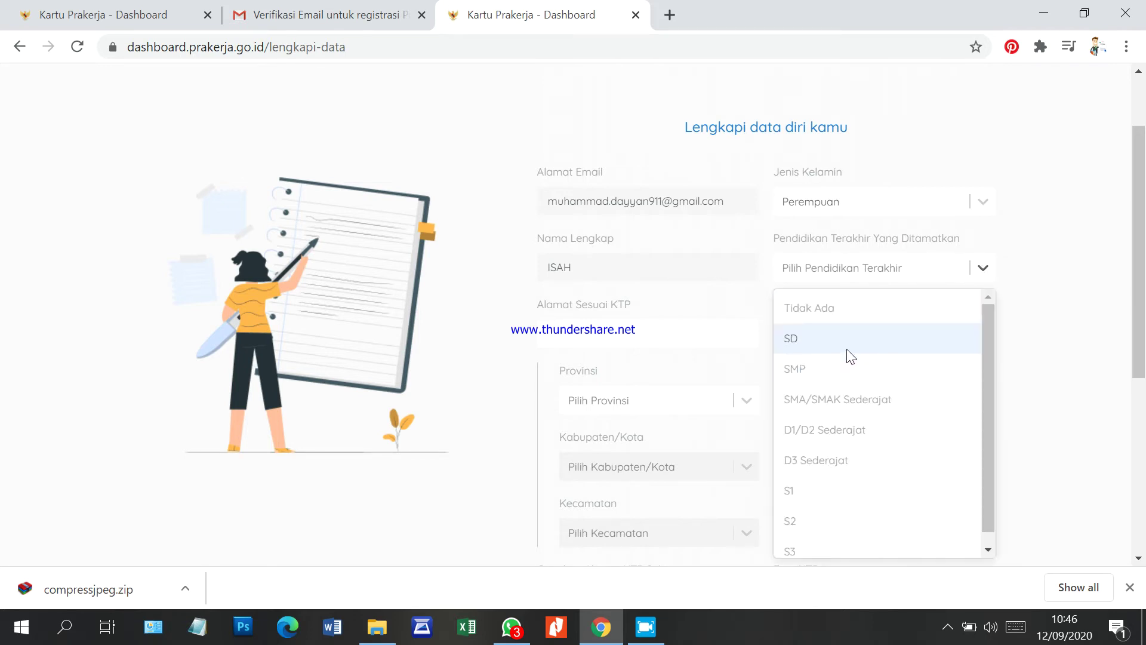
scroll(842, 447, down, 1)
scroll(839, 441, up, 1)
click(817, 309)
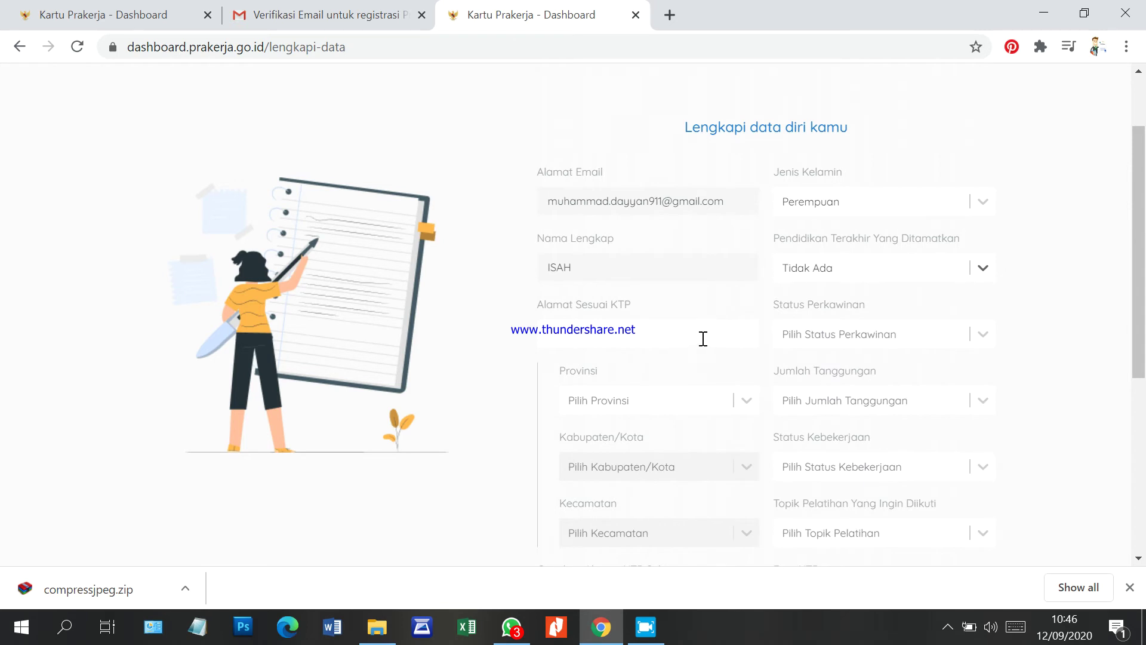
click(703, 338)
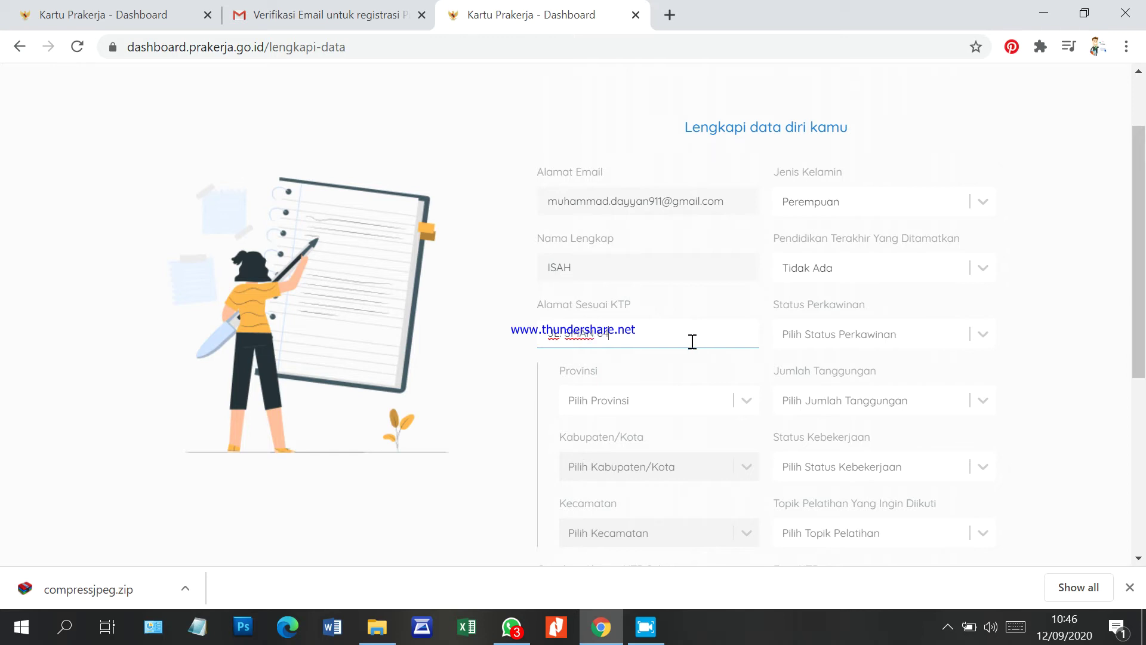
Choose DKI Jakarta as the province.
click(746, 400)
scroll(682, 427, down, 2)
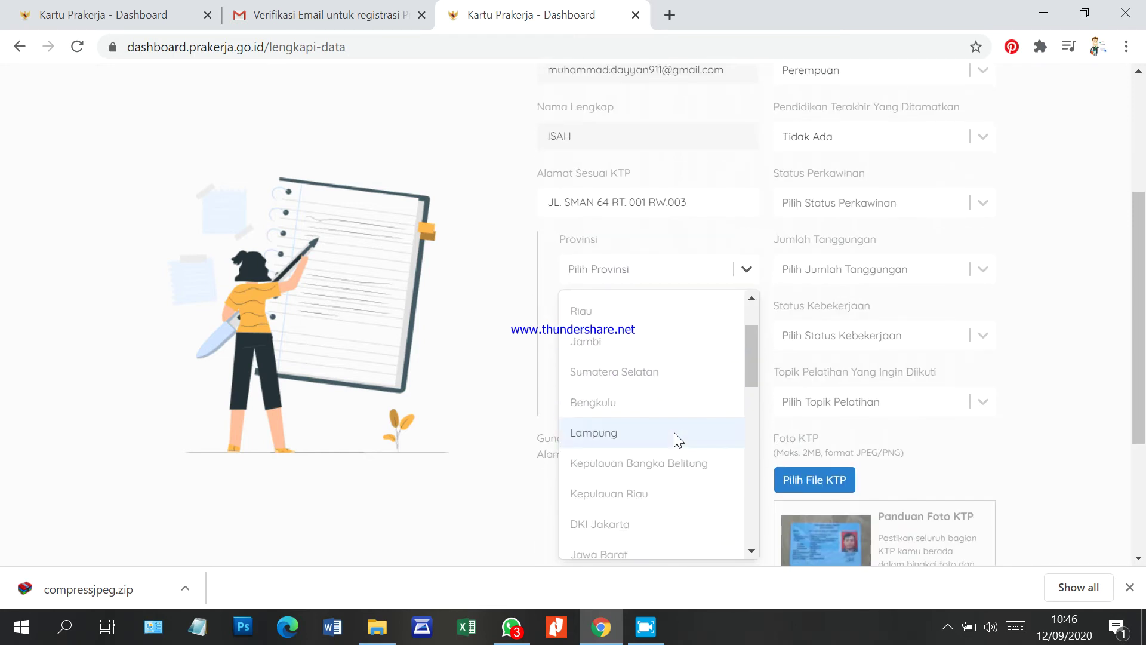
scroll(674, 432, up, 1)
scroll(666, 460, down, 3)
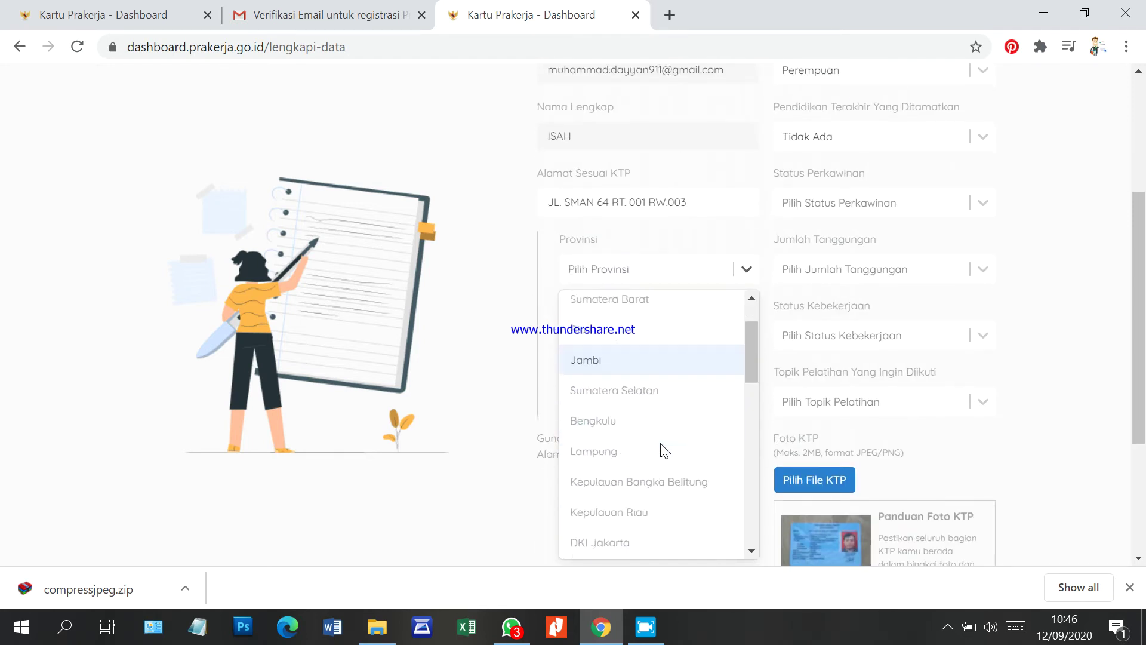
scroll(662, 447, down, 1)
click(606, 350)
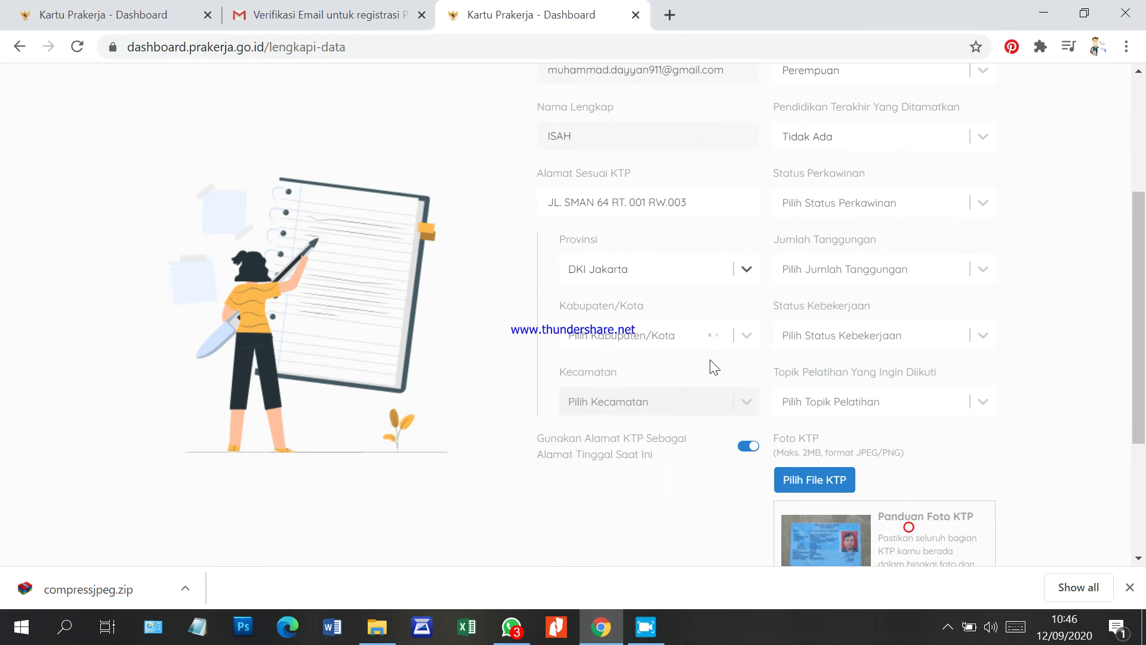
Choose Kota Adm. Jakarta Timur as the city and Cipayung as the district.
click(747, 340)
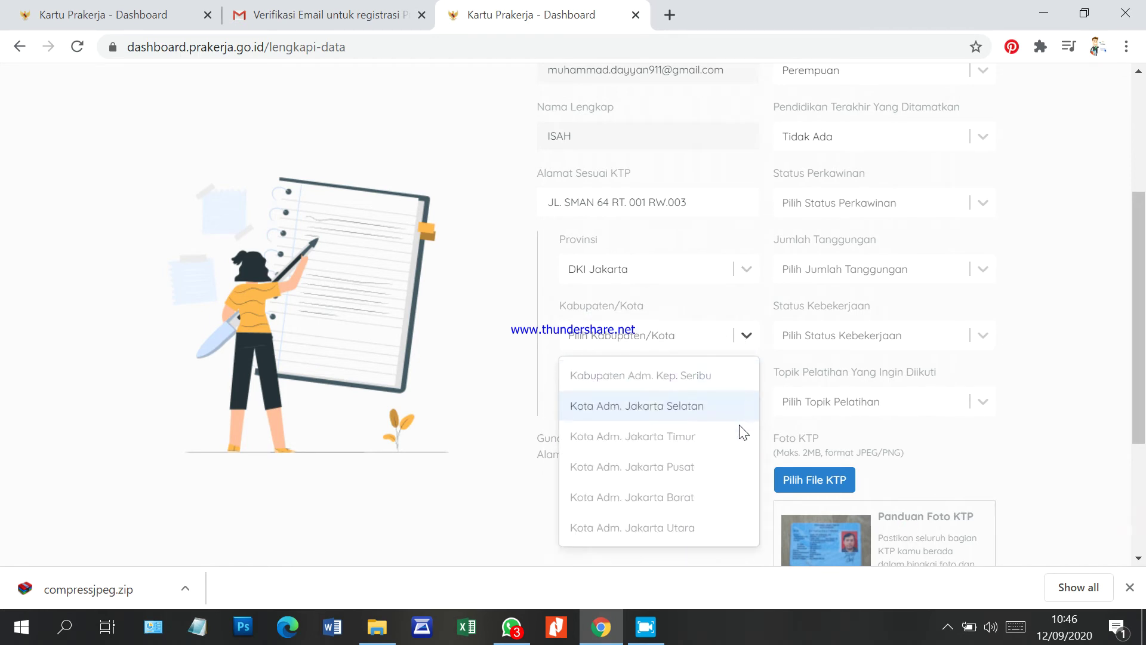
click(729, 440)
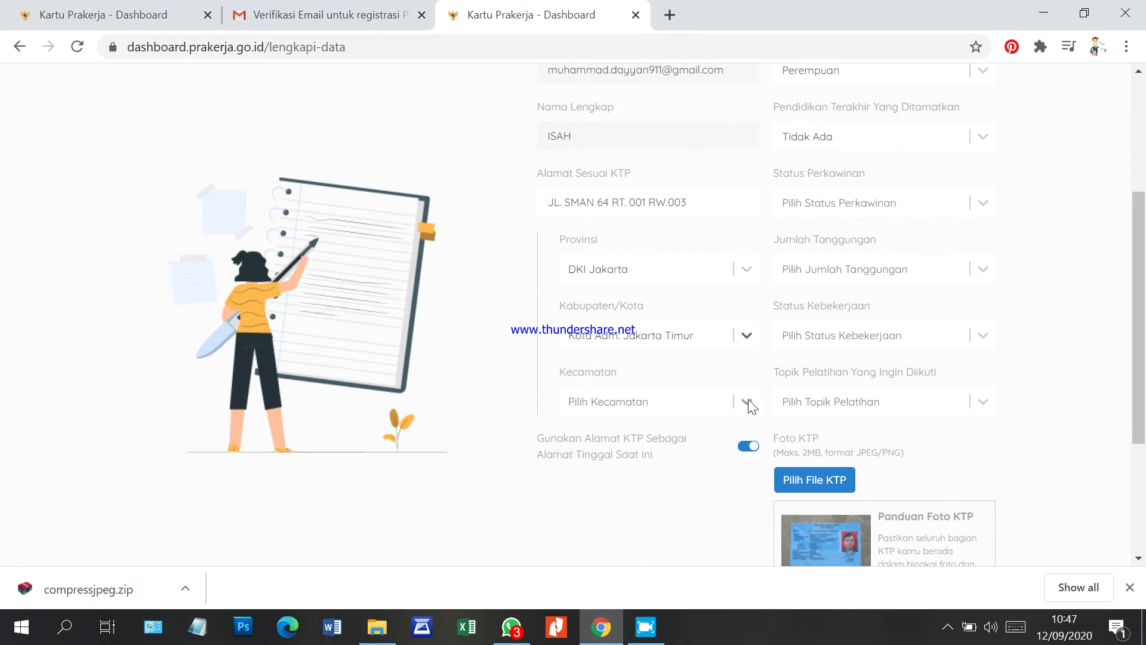
click(750, 406)
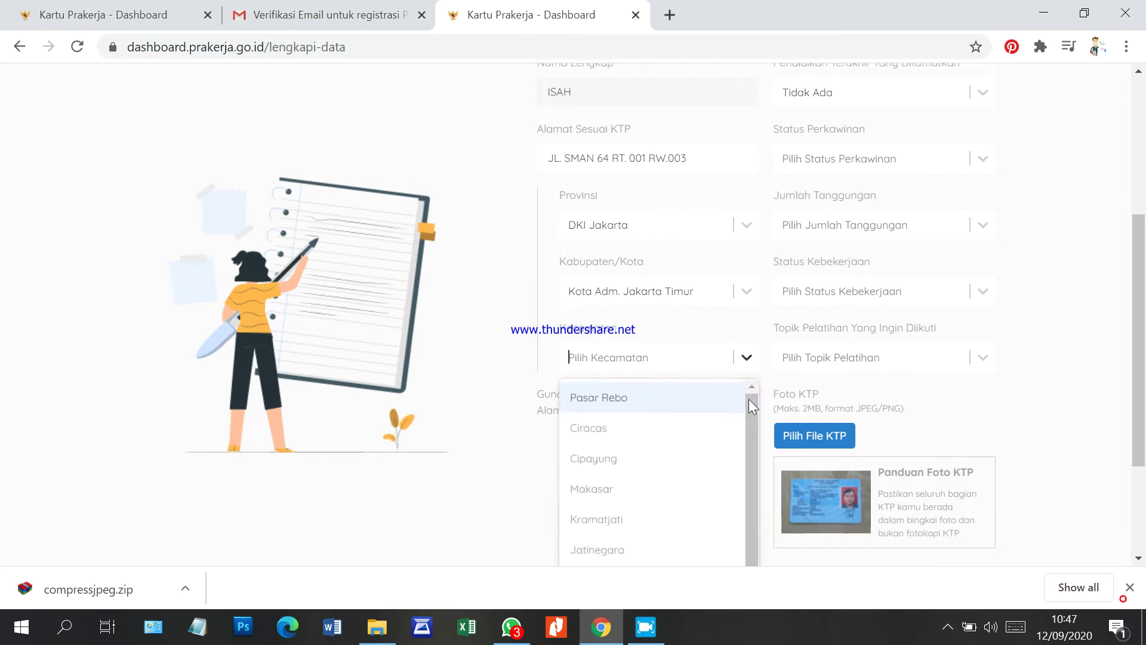
click(656, 374)
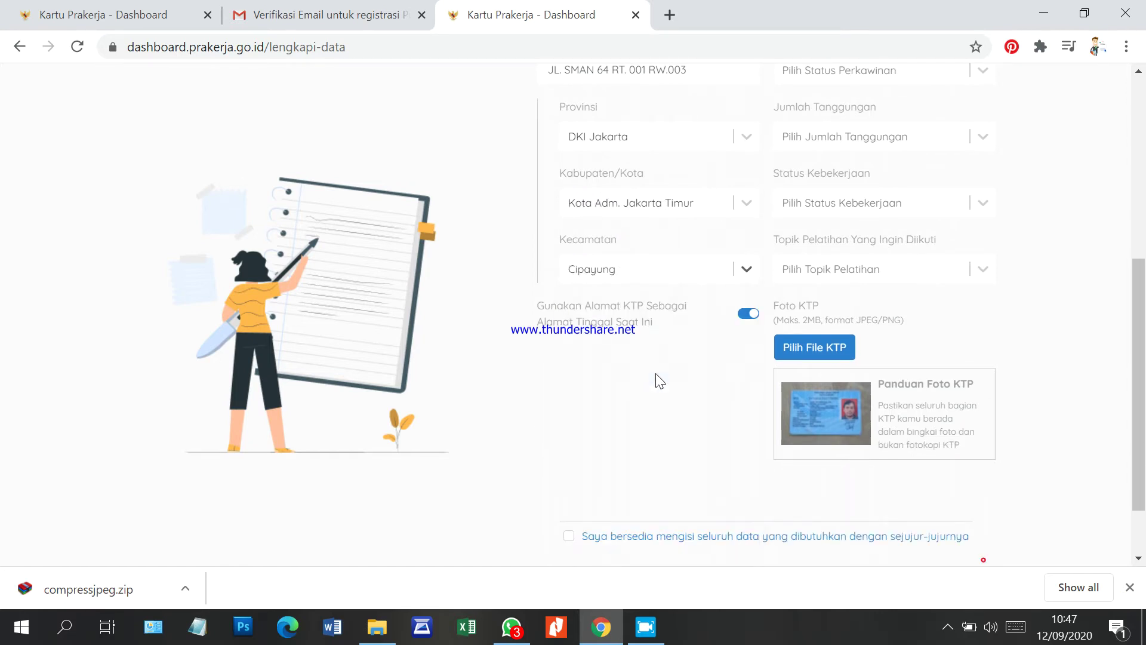
scroll(699, 370, up, 2)
scroll(913, 330, down, 1)
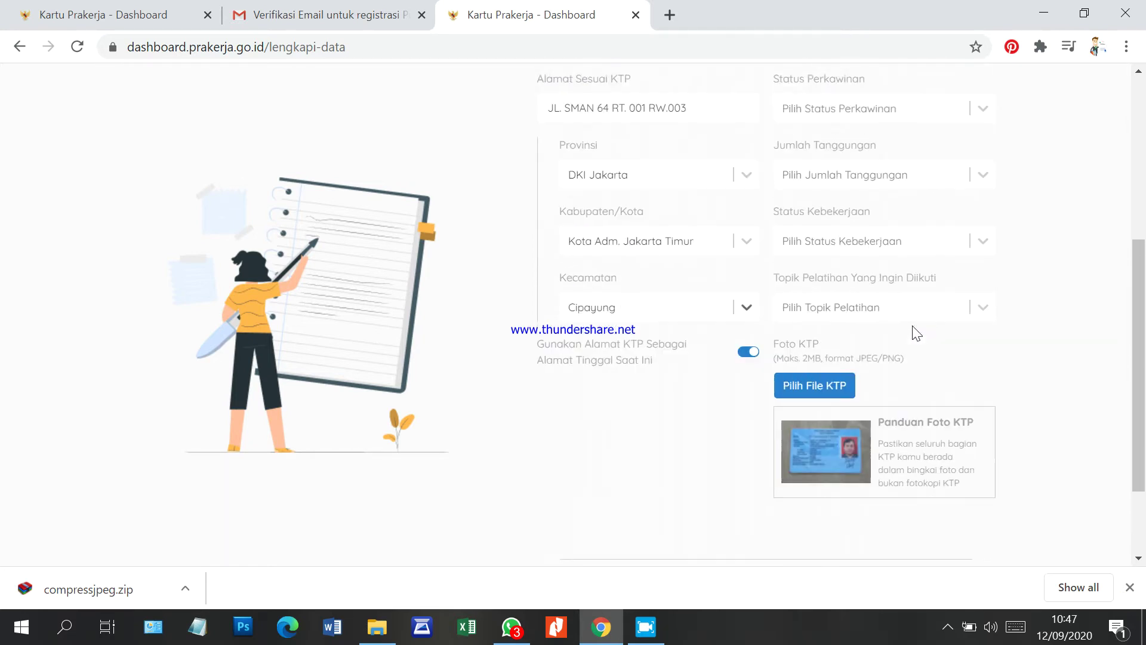
scroll(923, 319, up, 3)
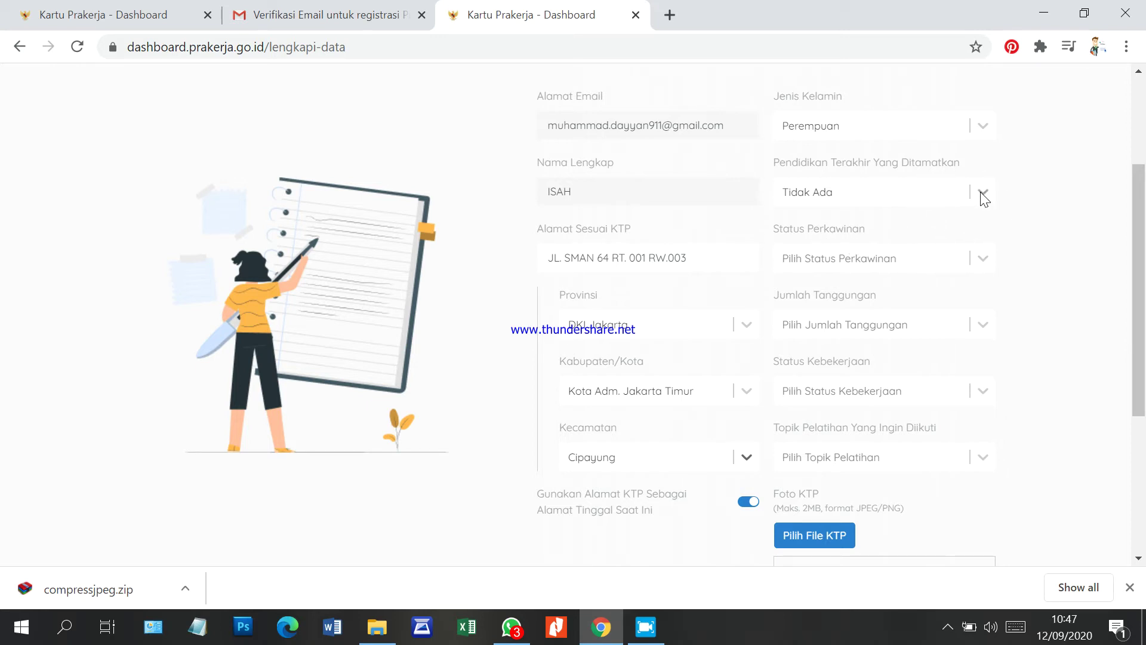
Set marital status Kawin, 0 dependants and employment status Tidak Bekerja.
click(991, 264)
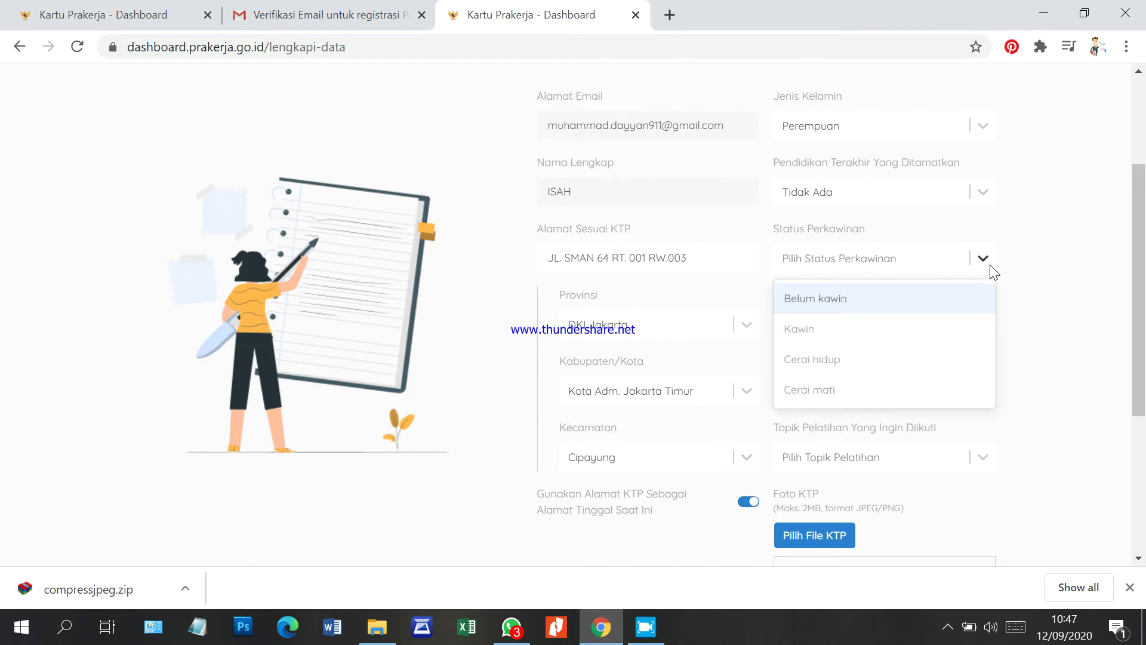
click(910, 347)
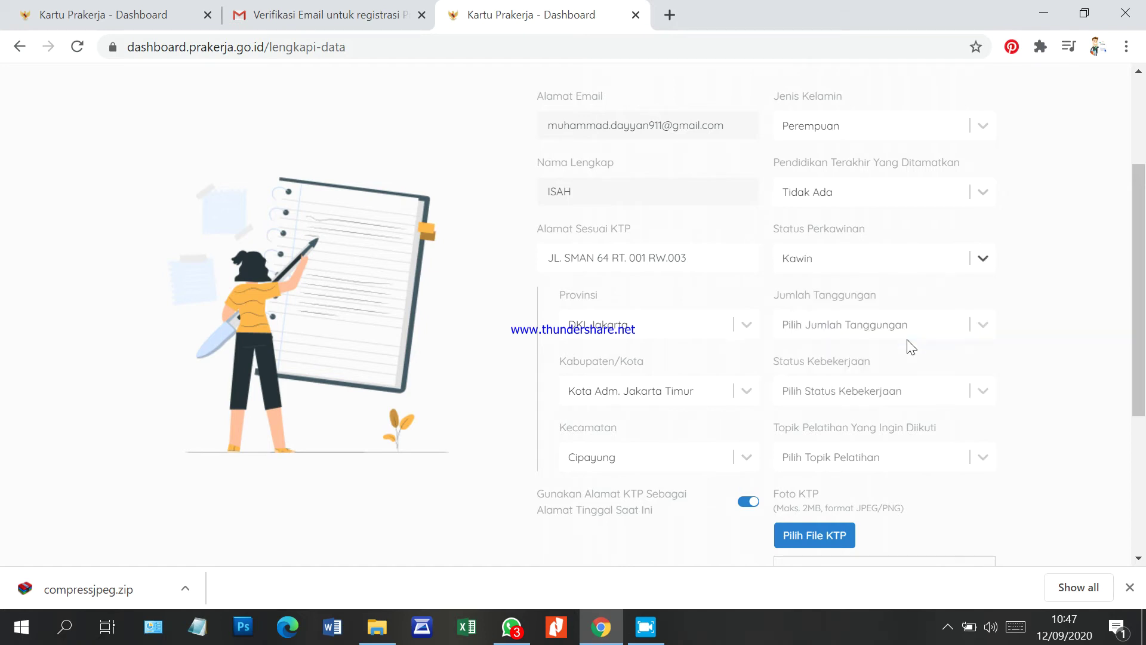
click(981, 333)
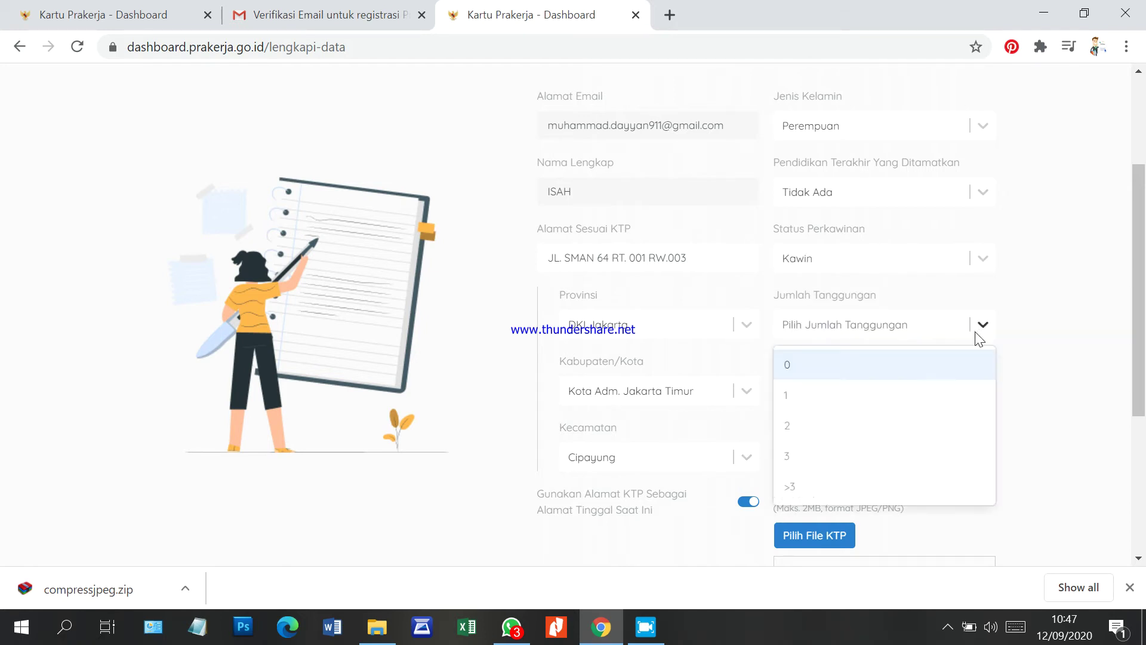
click(897, 375)
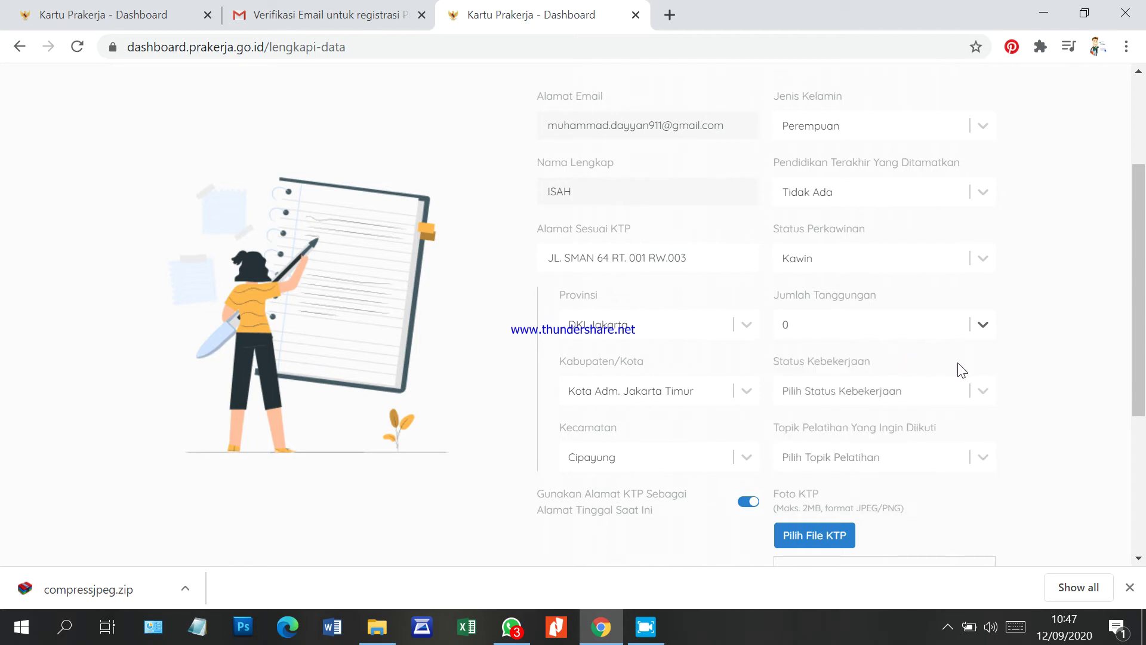
click(985, 394)
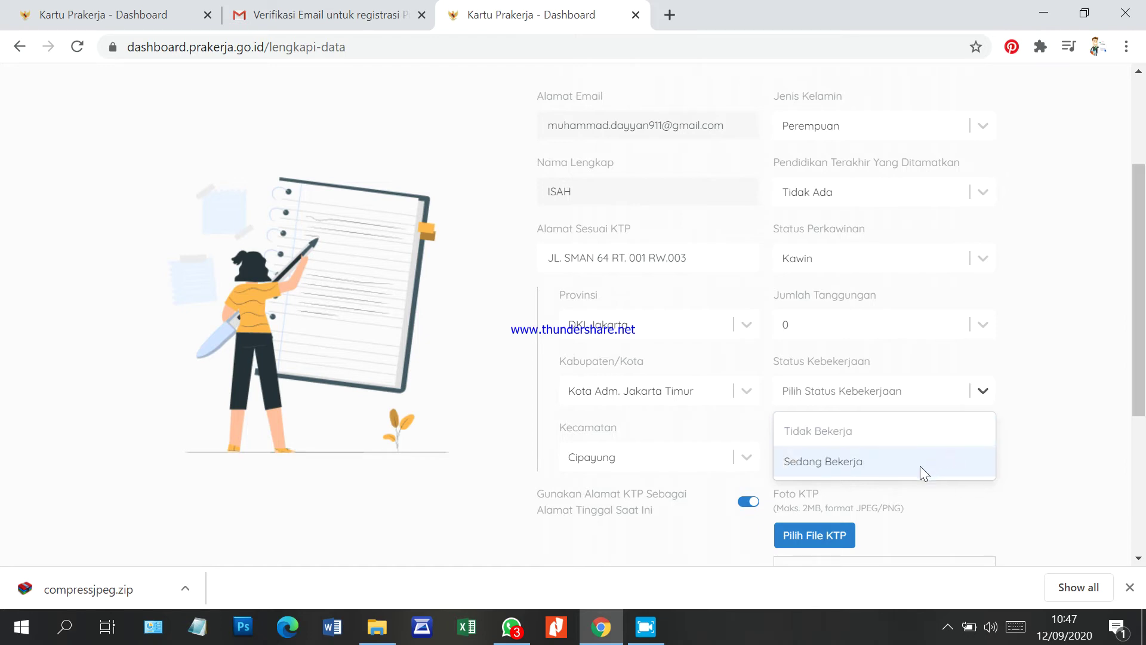
click(888, 435)
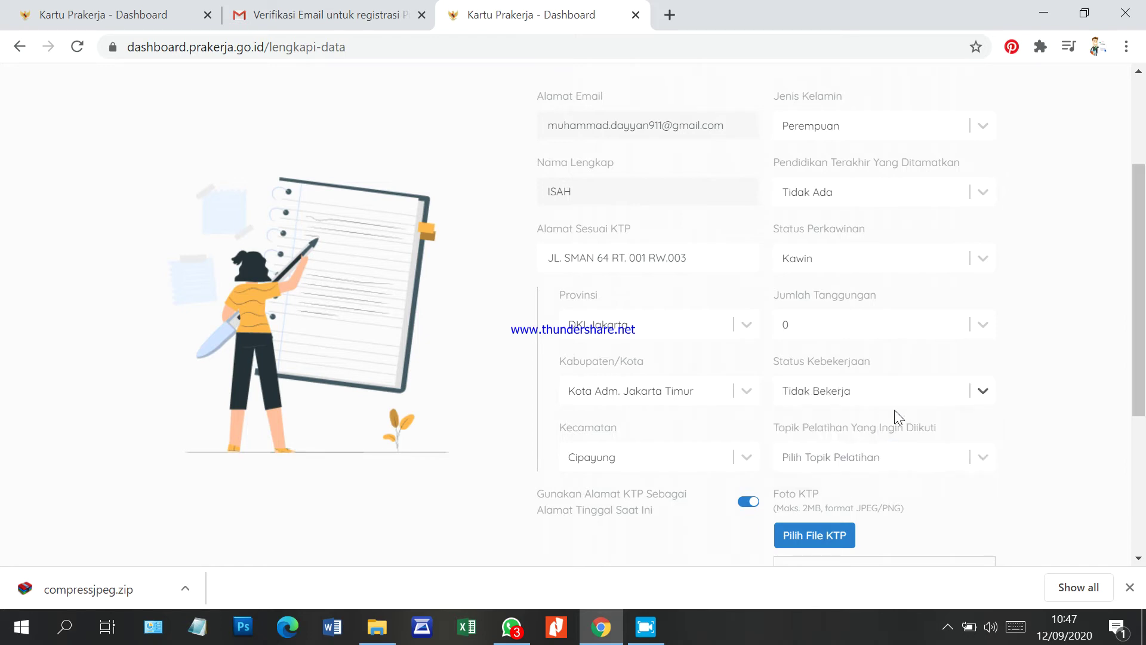
Choose Makanan dan minuman as the training topic.
click(983, 457)
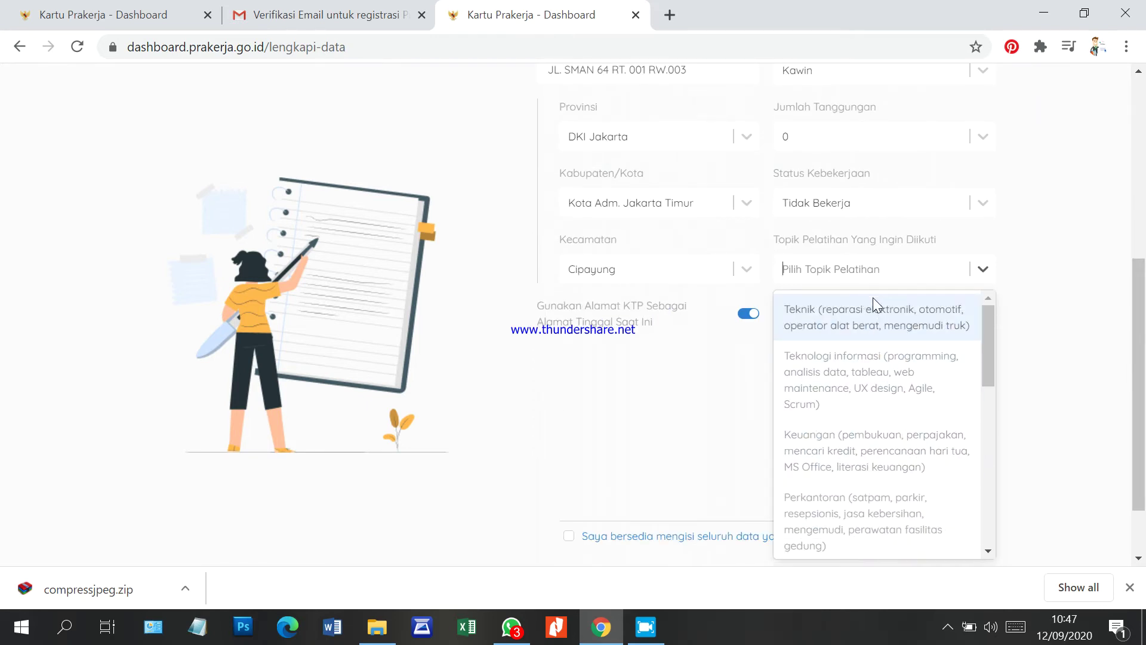
scroll(883, 467, down, 2)
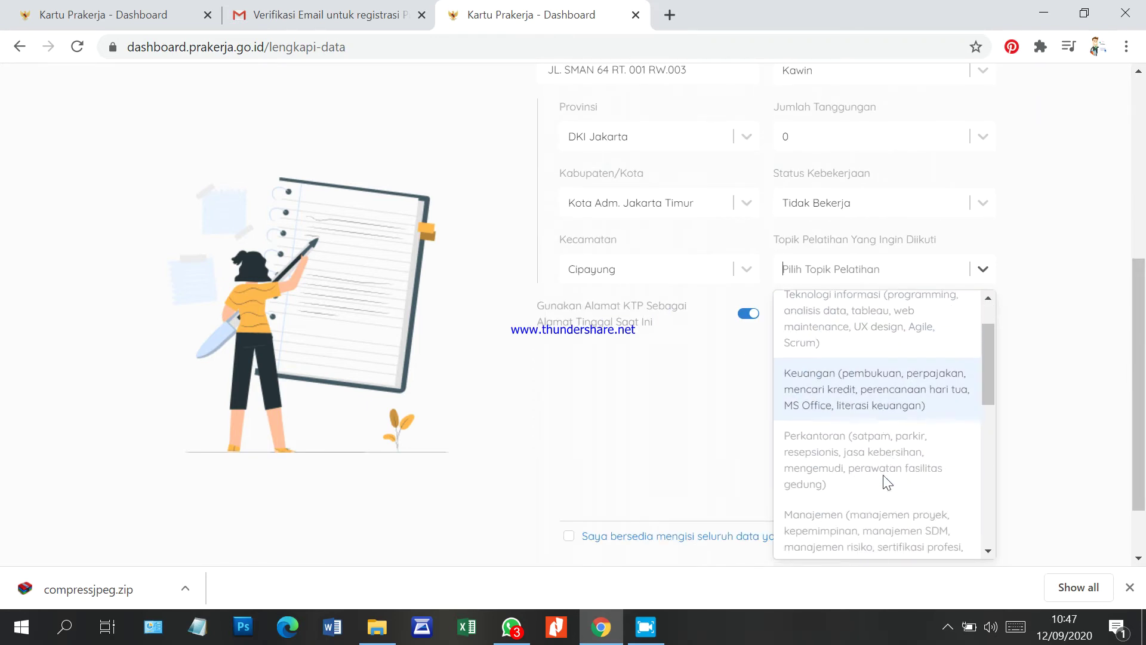
scroll(883, 474, down, 2)
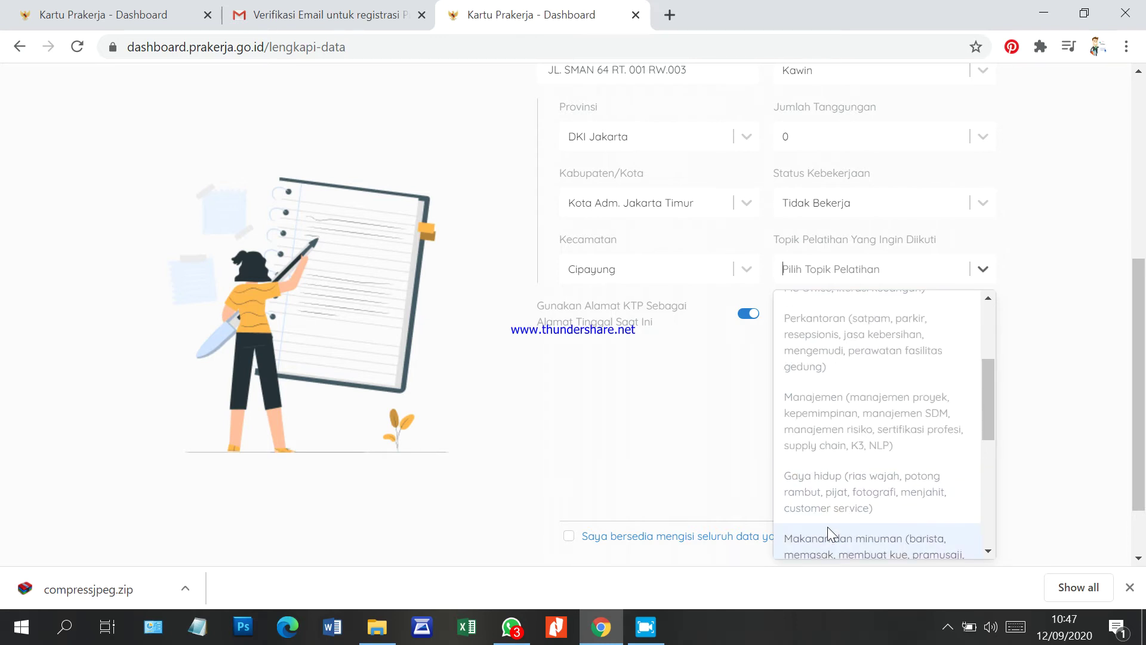
scroll(836, 517, down, 2)
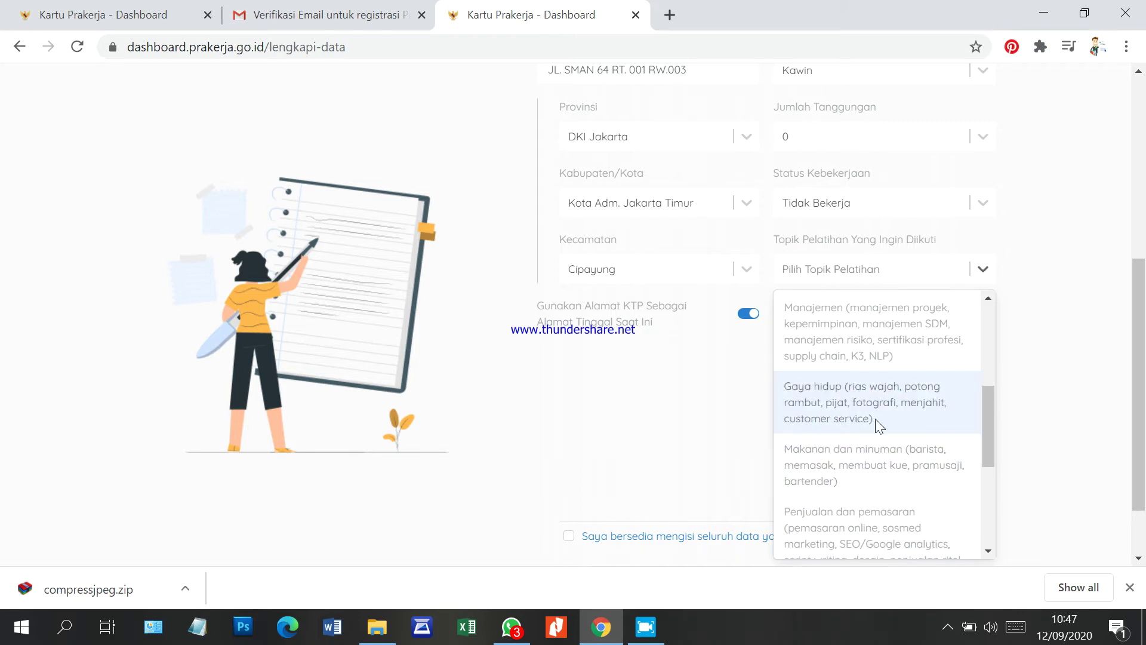
click(893, 461)
scroll(949, 306, up, 5)
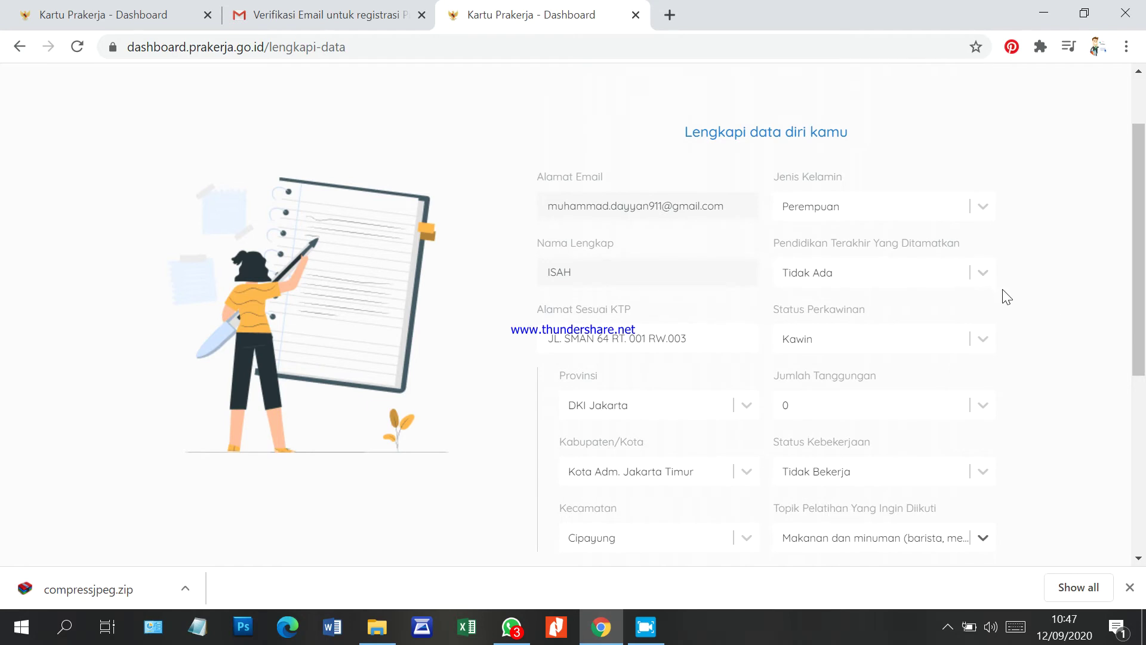
scroll(1009, 295, down, 5)
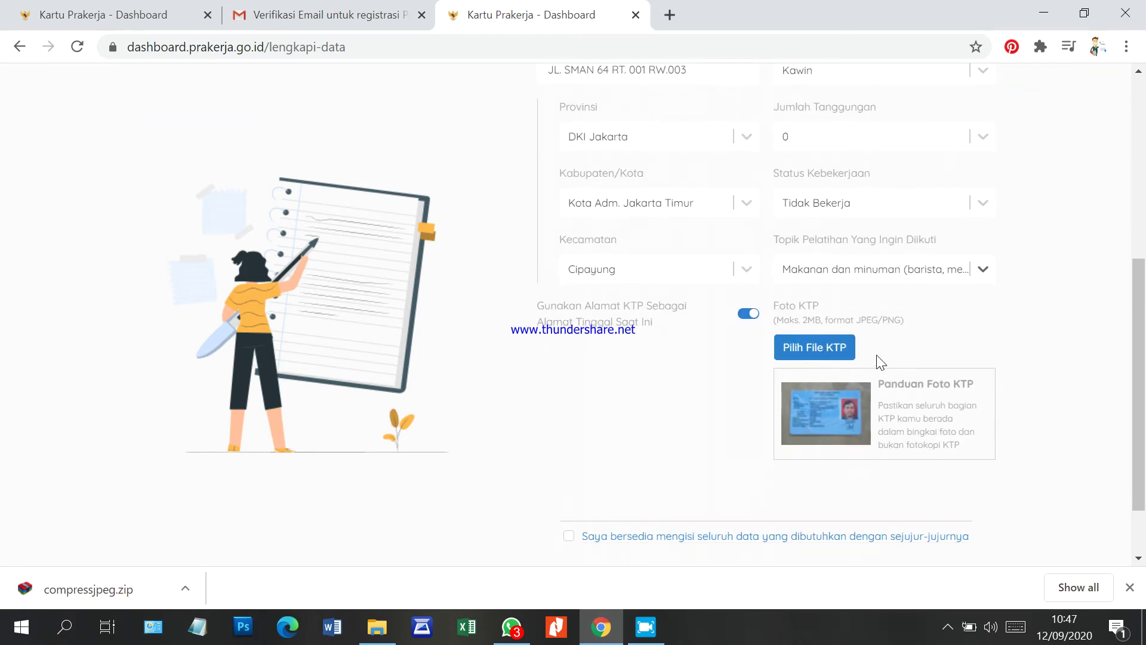
Upload KTP Ibu.jpeg as the KTP (ID card) photo.
click(821, 349)
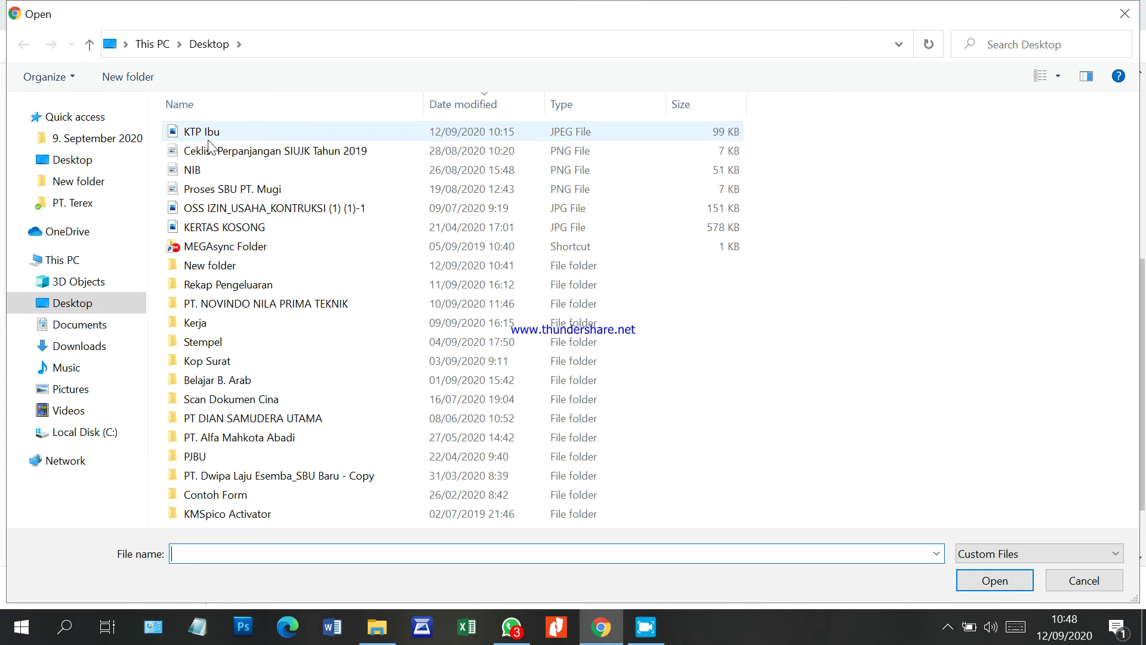
click(206, 135)
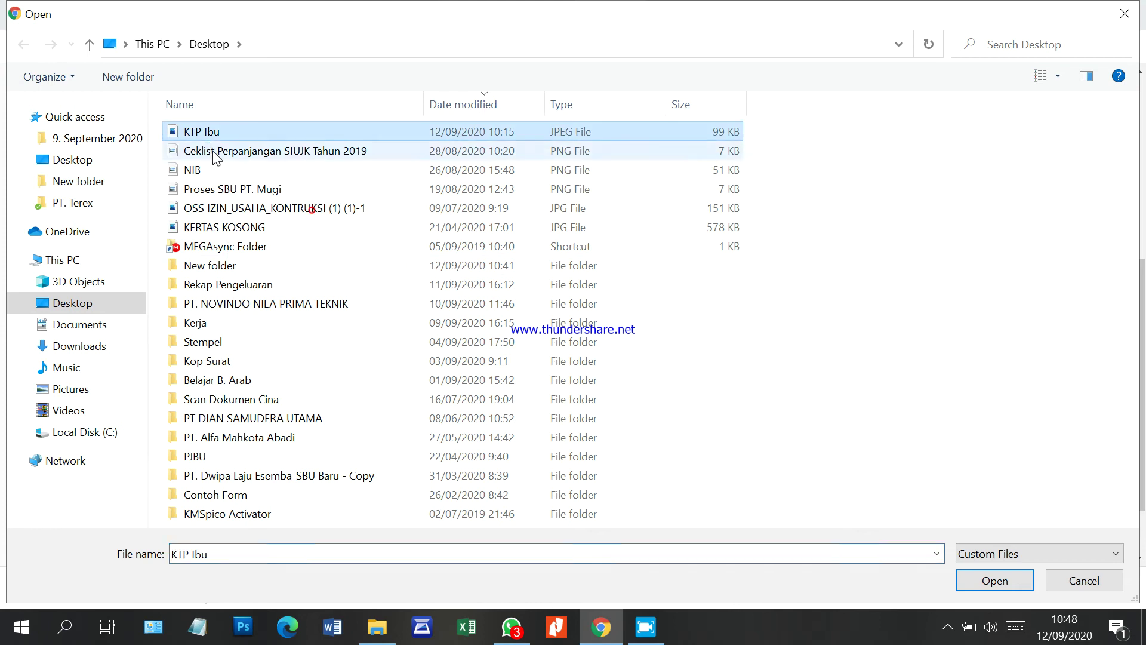
click(995, 580)
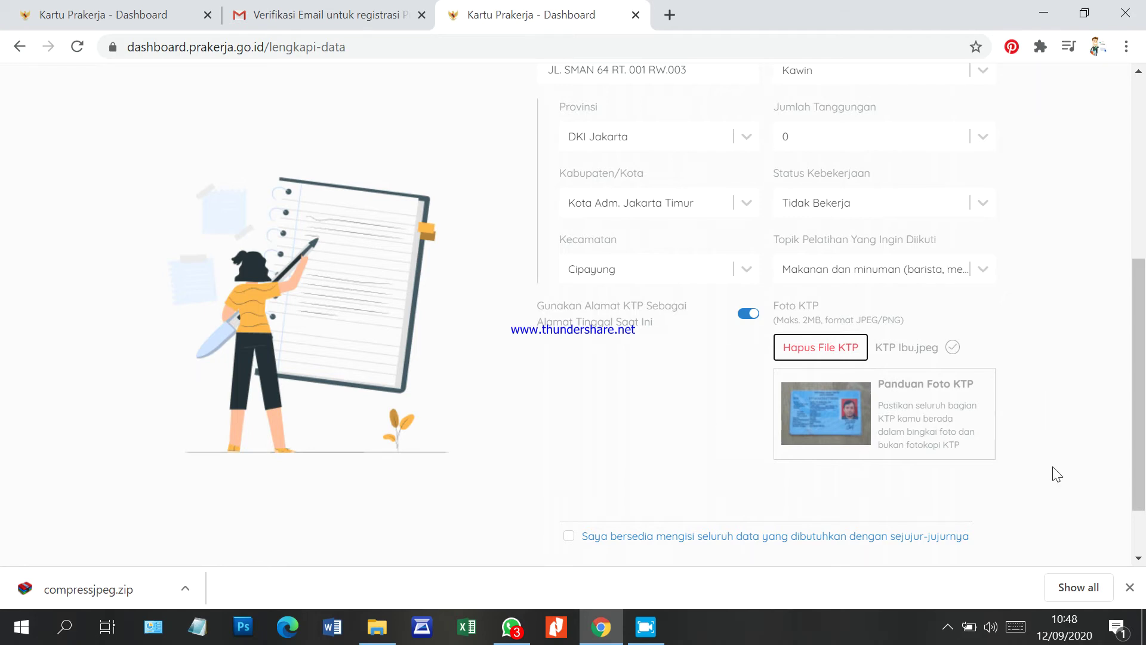
Tick the 'Saya bersedia…' declaration to fill in all data honestly.
scroll(1051, 468, down, 1)
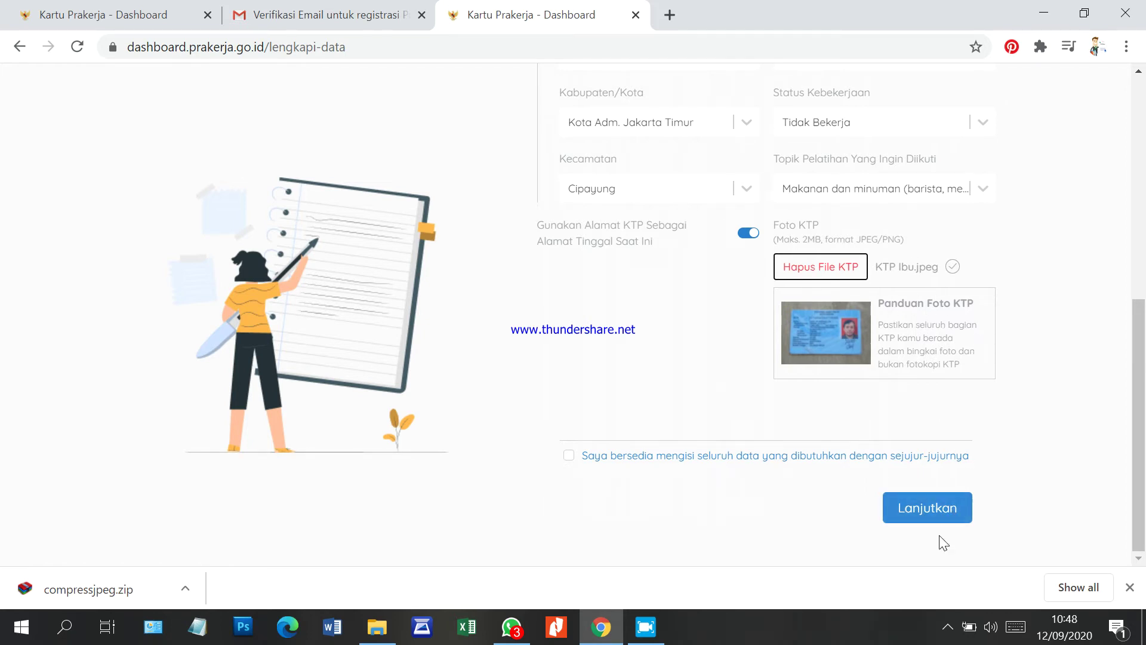
click(922, 508)
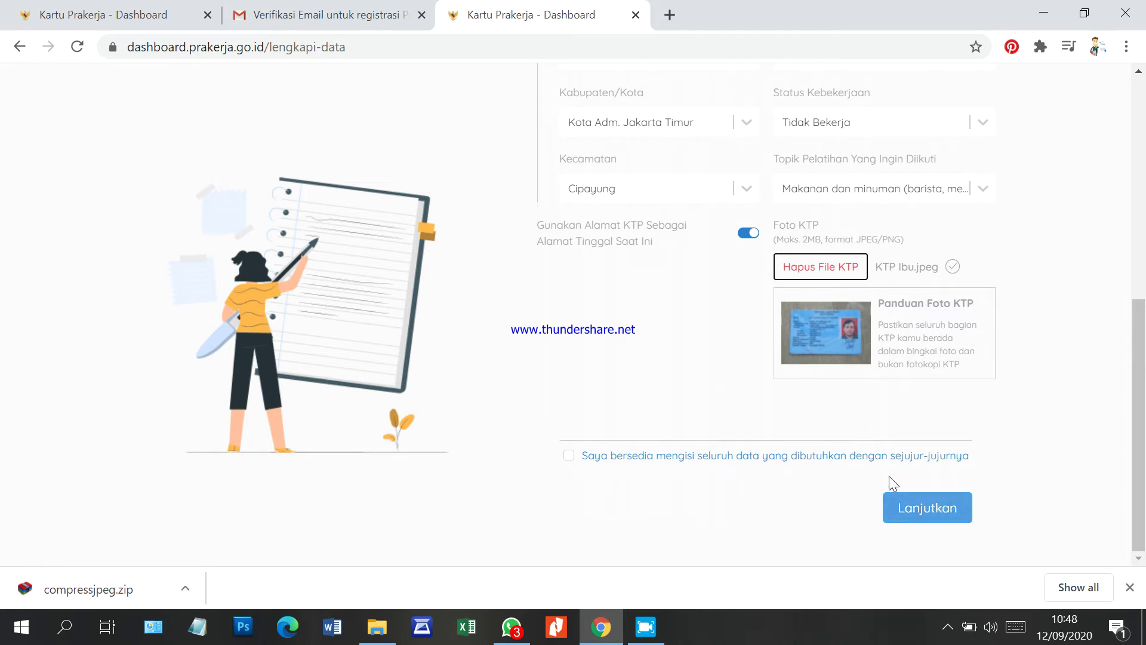
click(587, 457)
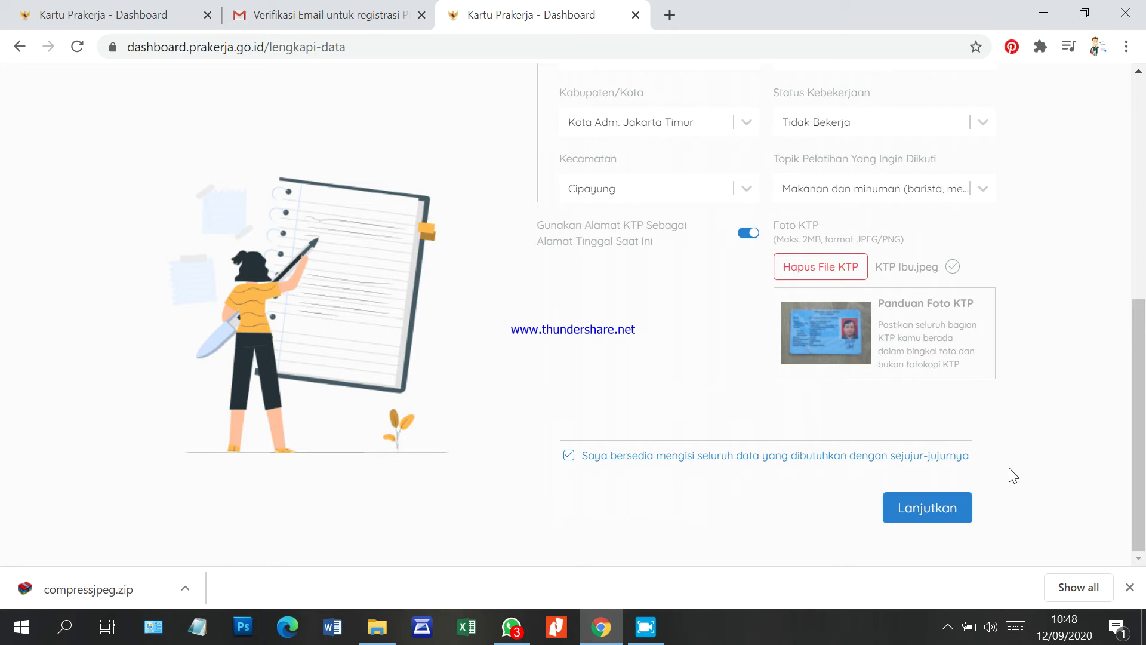
Retry submitting the personal data form three times, dismissing the Oops service error each time.
click(941, 514)
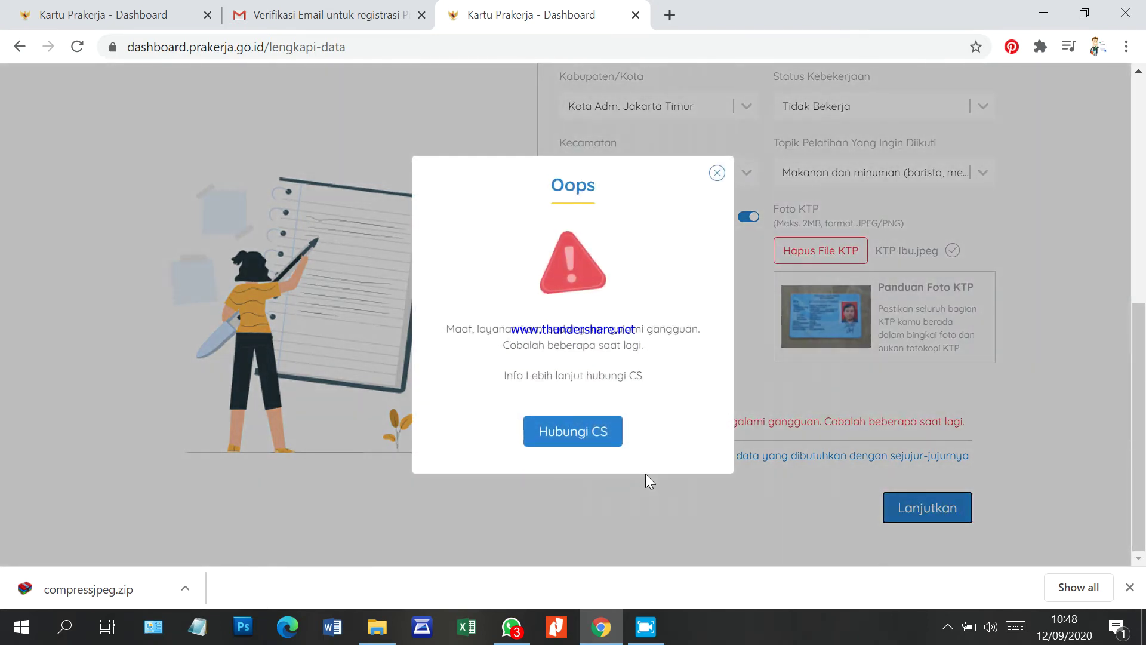
scroll(678, 453, up, 8)
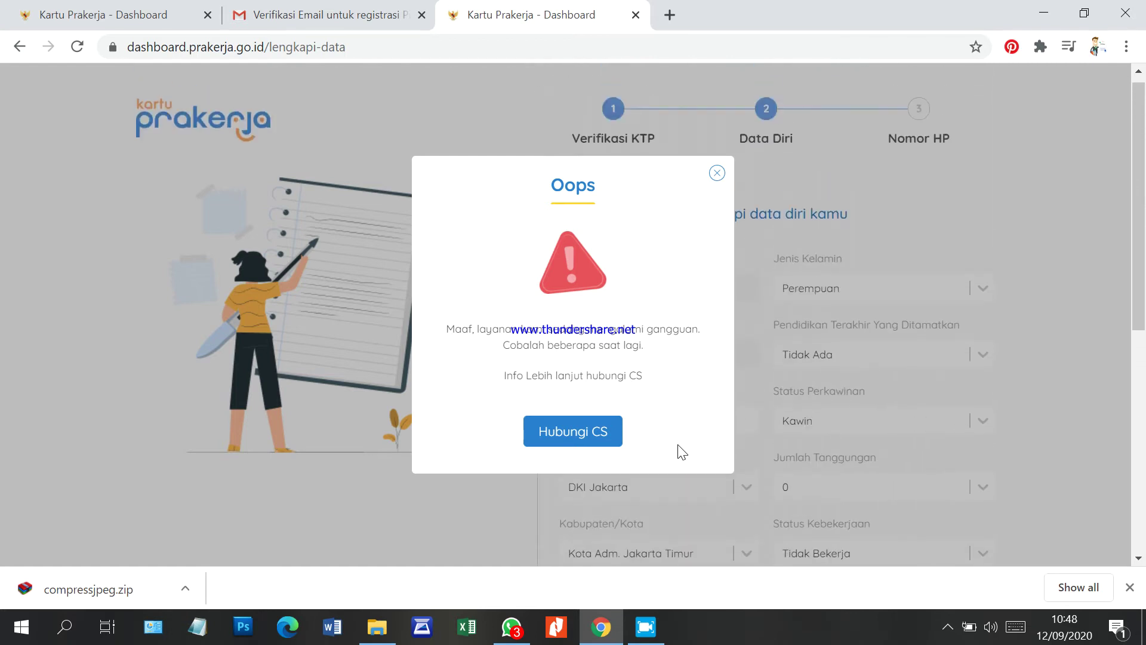
click(717, 174)
scroll(719, 187, down, 8)
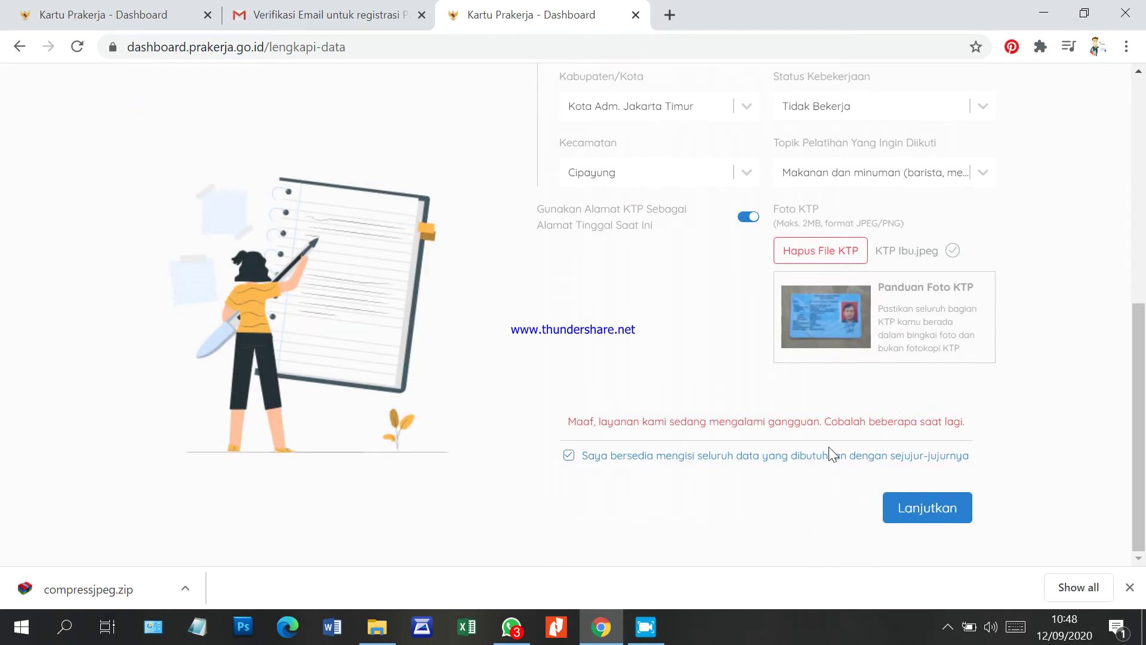
click(934, 512)
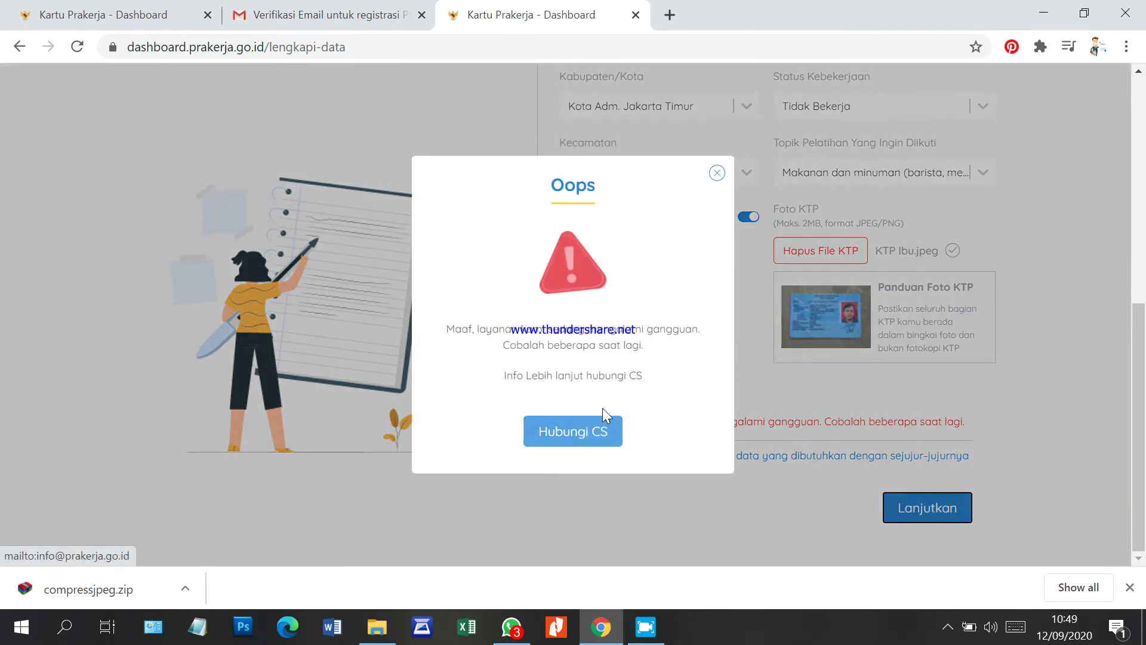
click(717, 173)
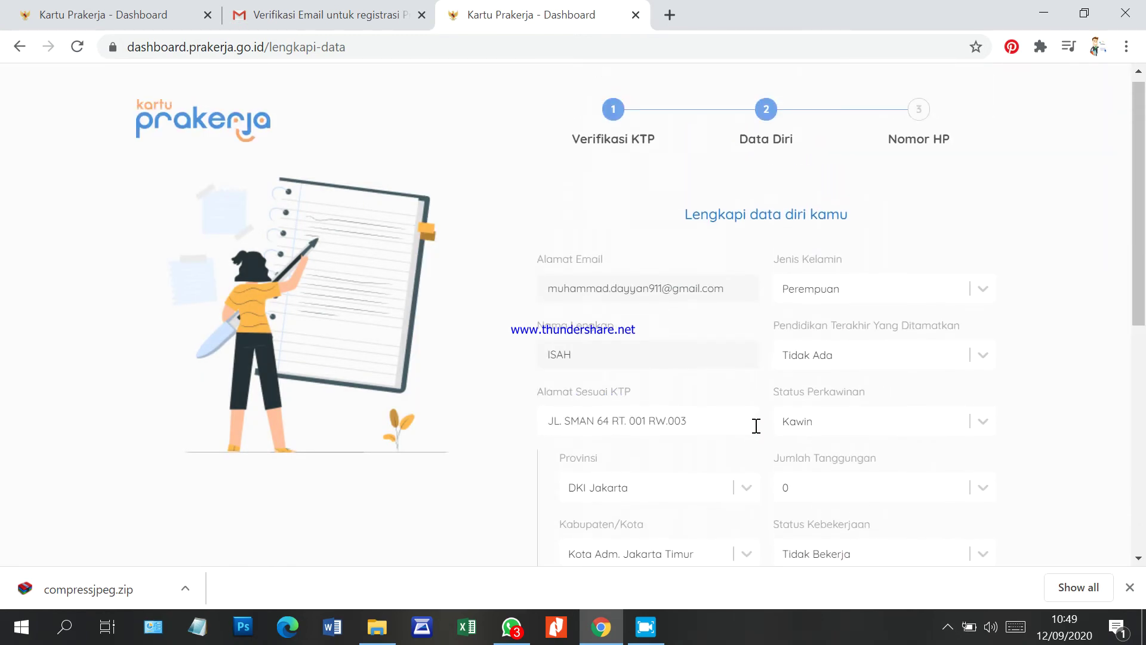
scroll(755, 425, down, 8)
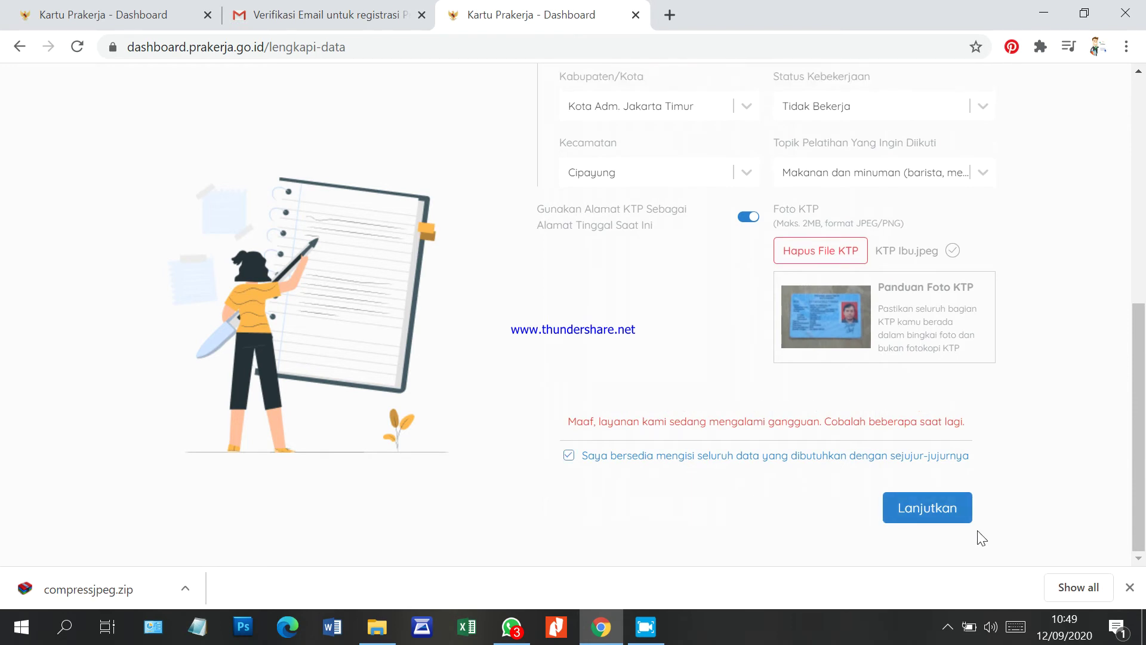
click(940, 512)
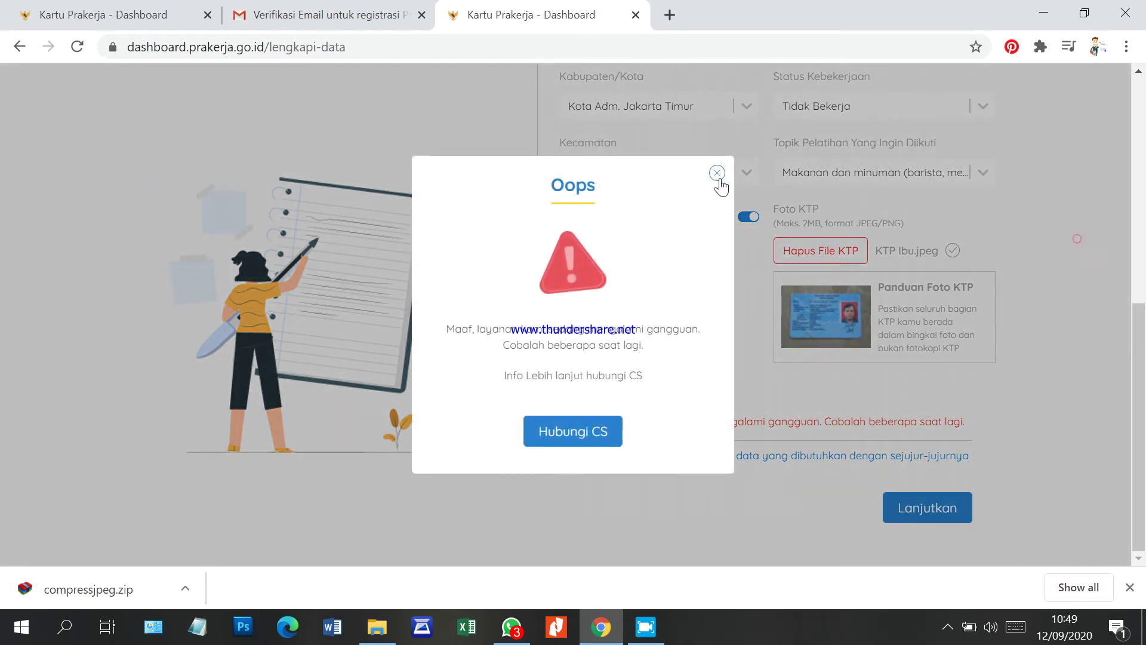
click(716, 173)
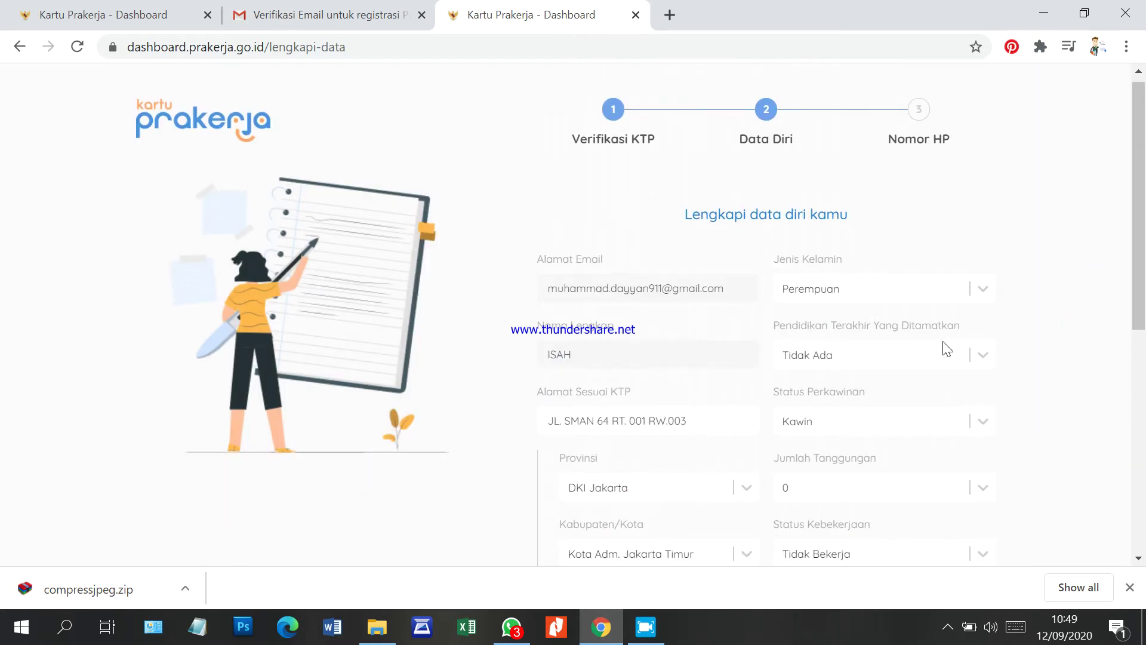
scroll(949, 352, down, 5)
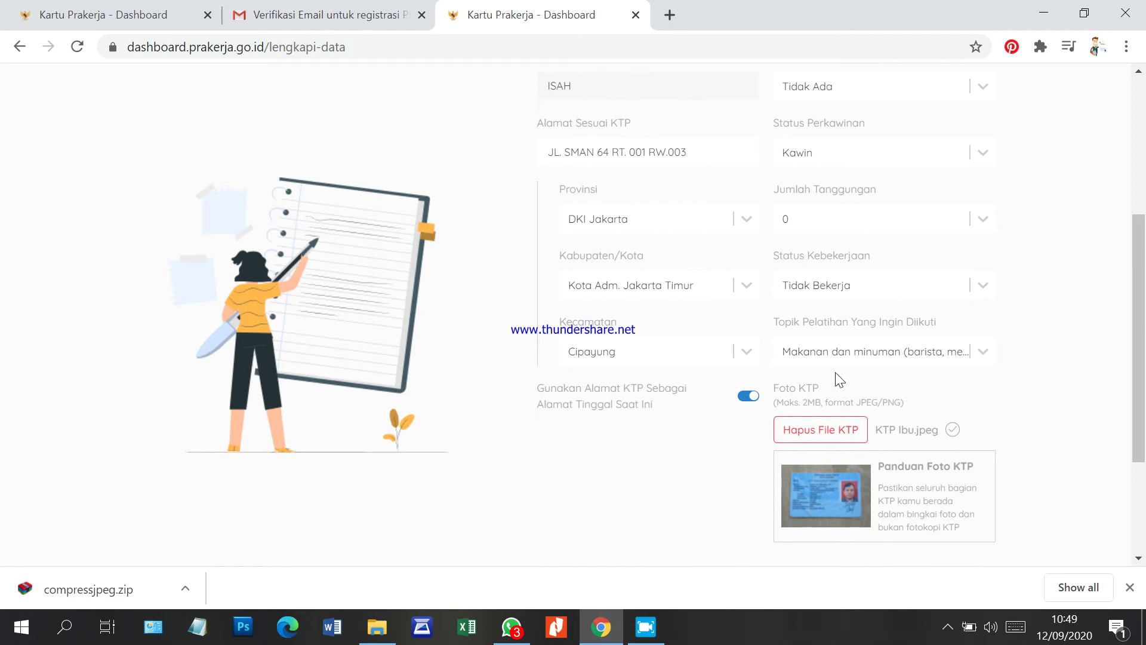
Change Pendidikan Terakhir to a different education level and resubmit the form successfully.
scroll(954, 346, up, 5)
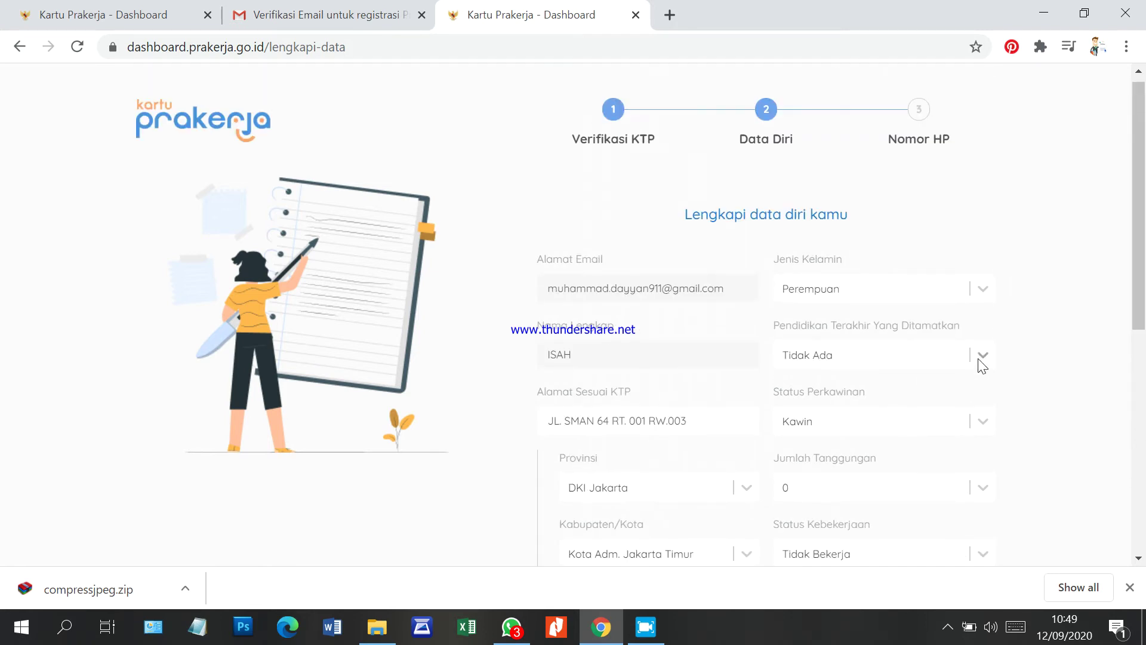
click(979, 358)
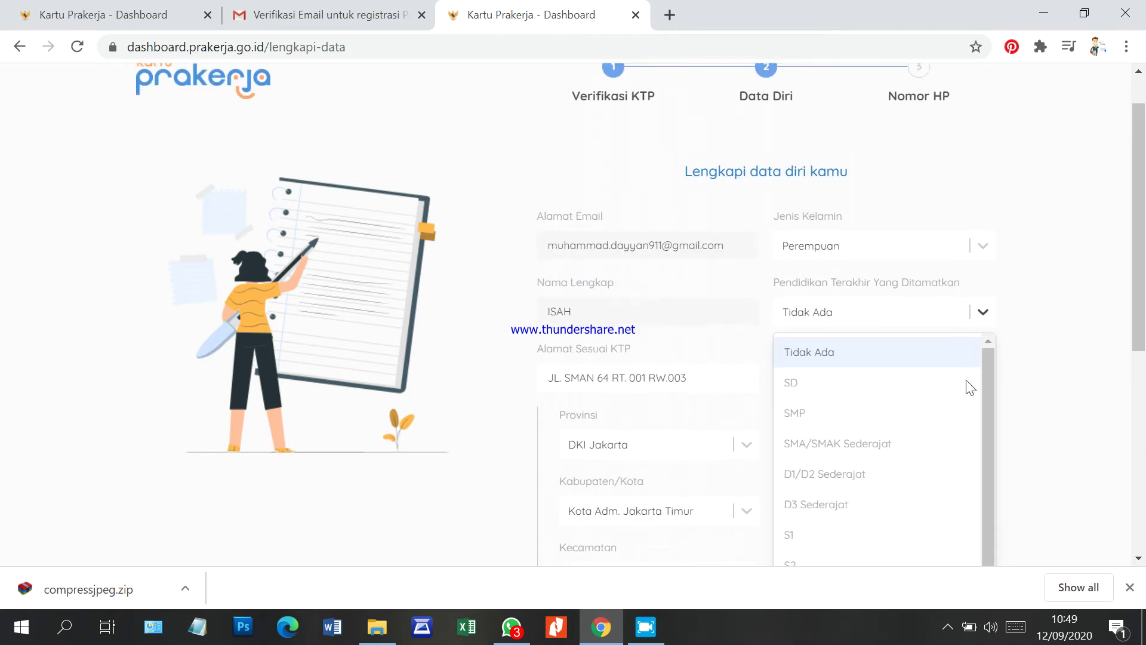
click(935, 354)
scroll(967, 429, down, 5)
click(940, 503)
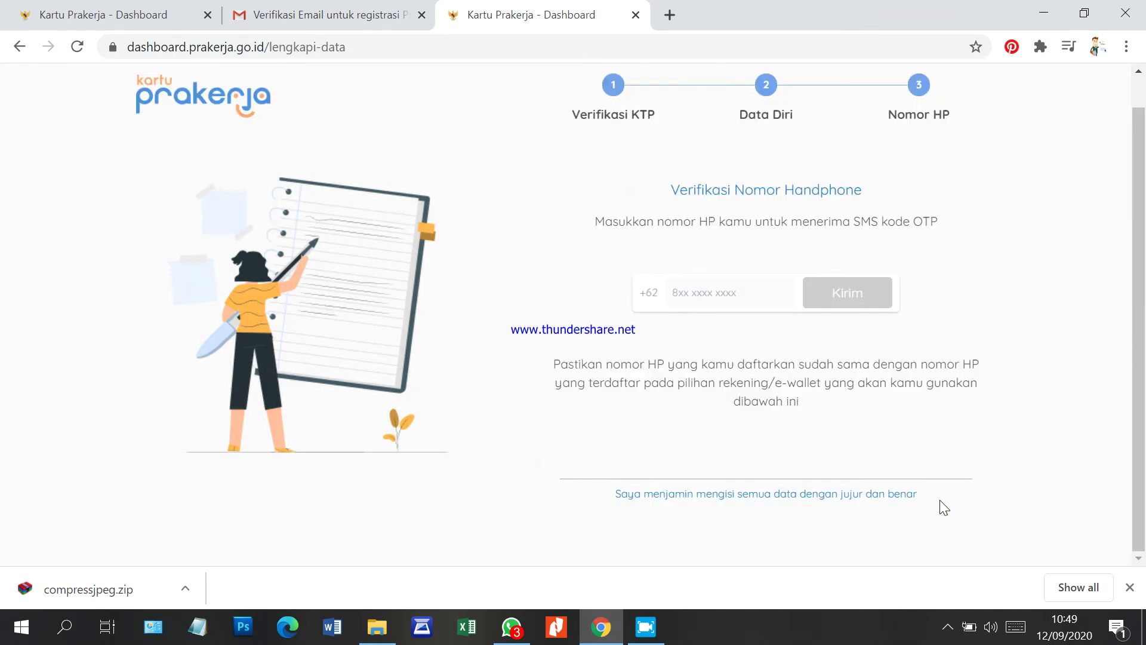
Enter the mobile phone number after +62 and request the SMS code with Kirim.
scroll(943, 507, down, 1)
scroll(957, 487, up, 1)
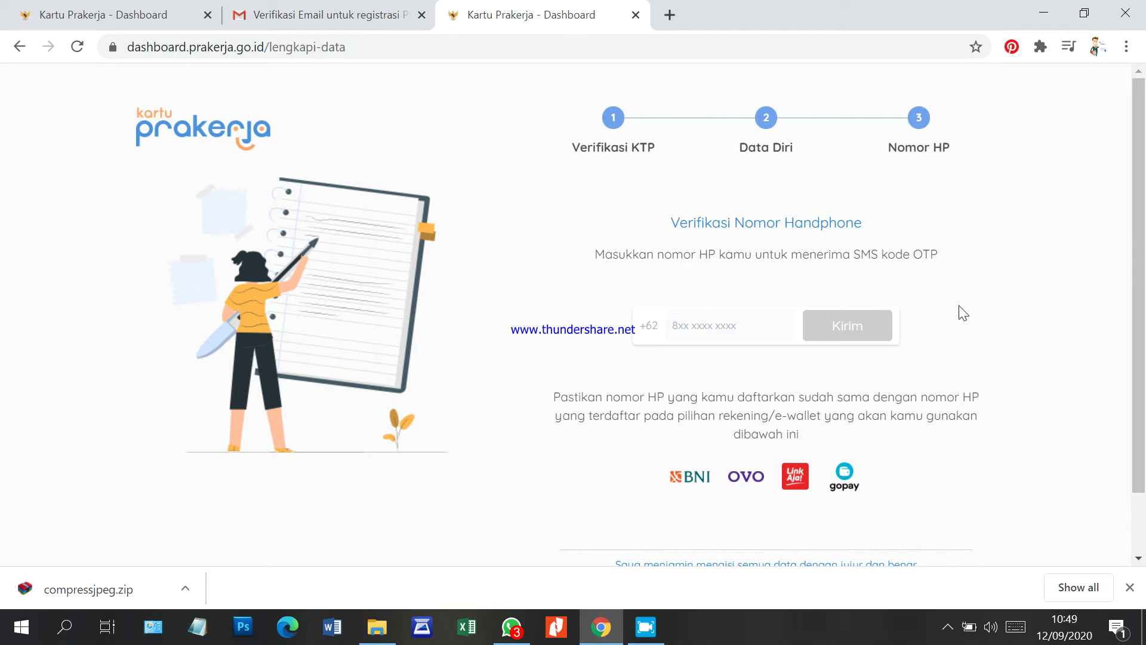
click(740, 331)
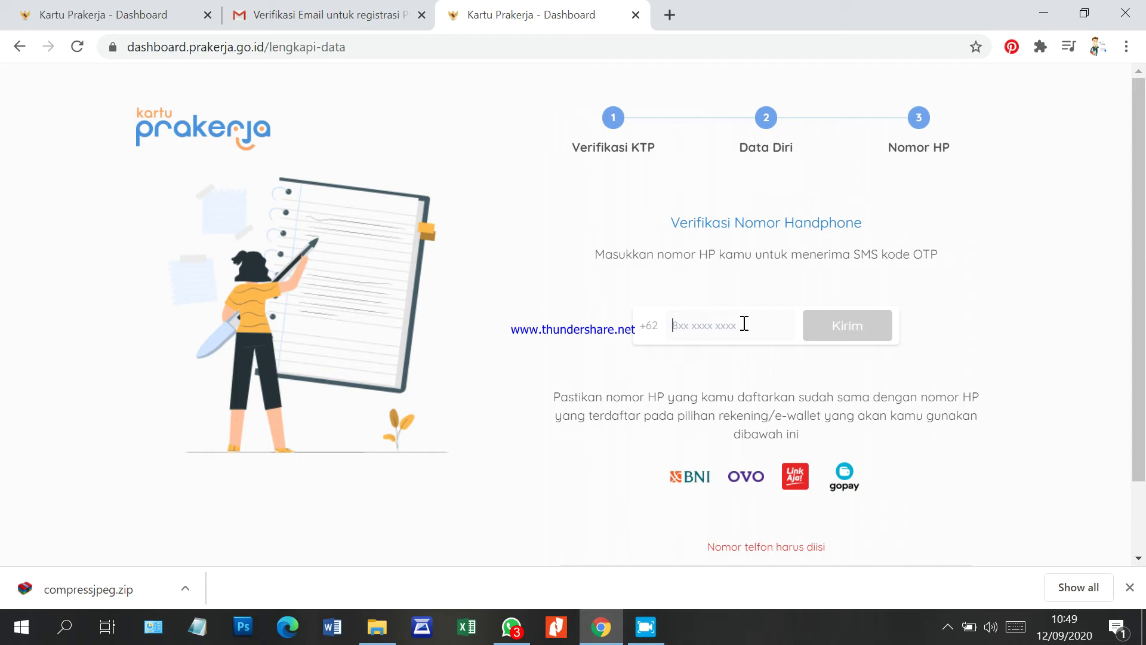
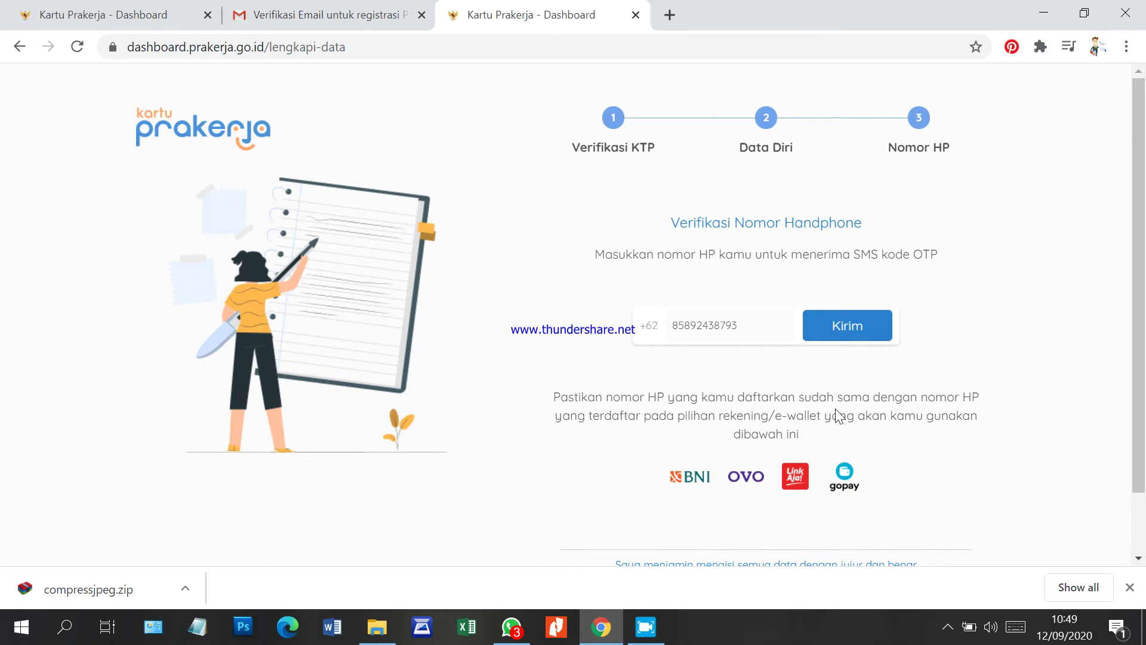
scroll(845, 399, down, 1)
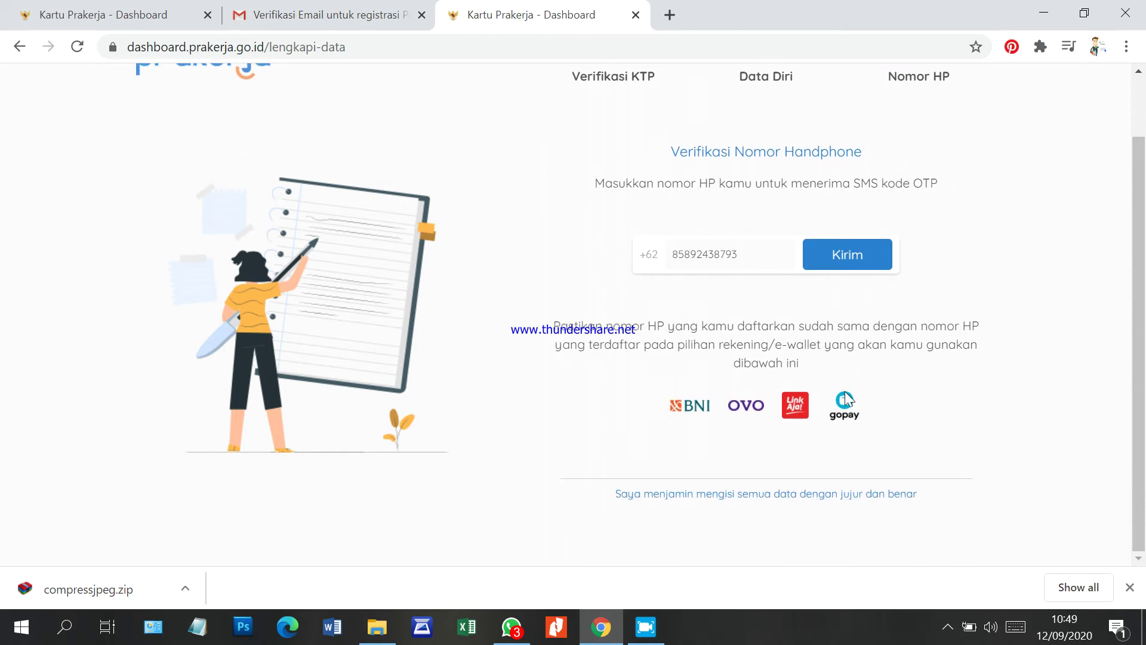
scroll(846, 398, up, 1)
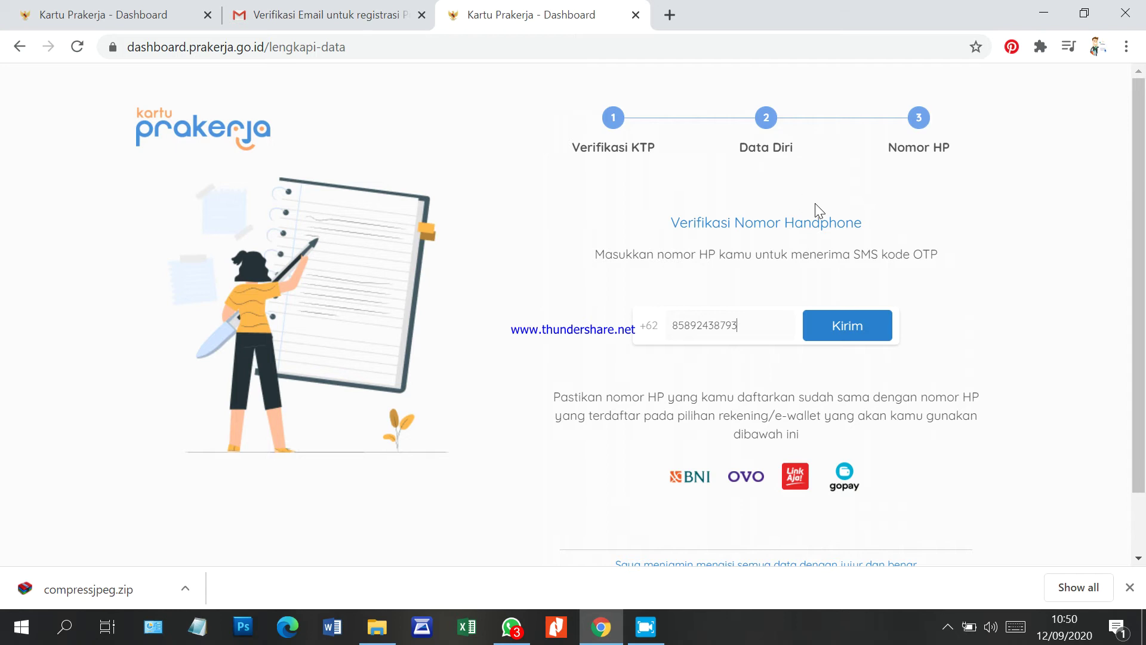
scroll(818, 211, down, 1)
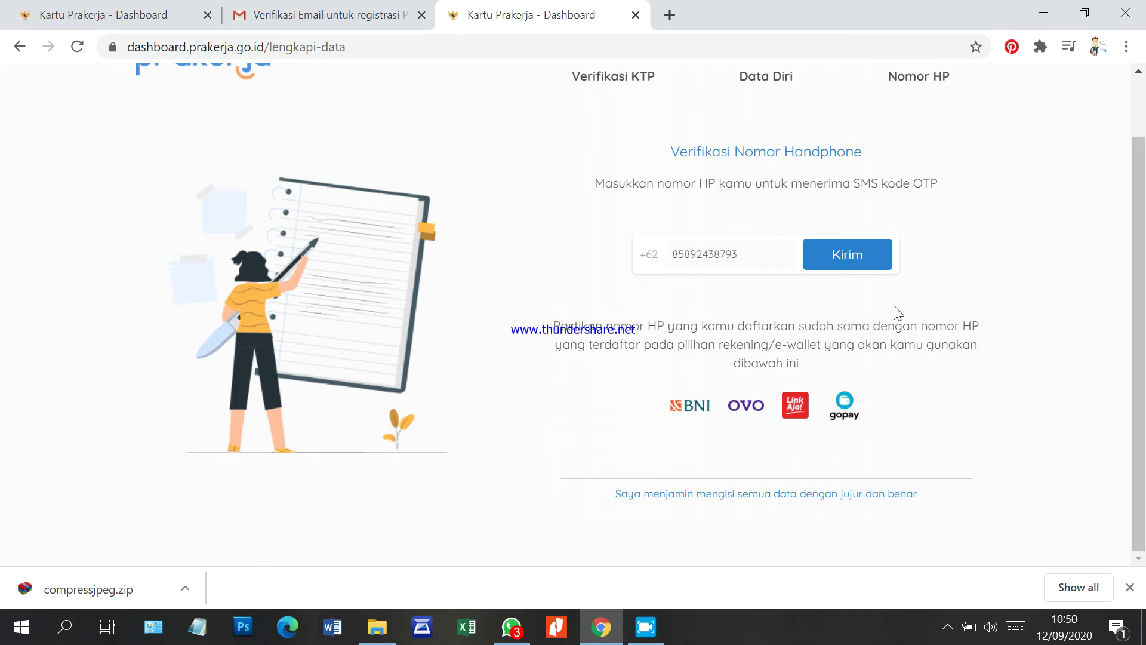
scroll(998, 325, up, 1)
scroll(998, 325, up, 1)
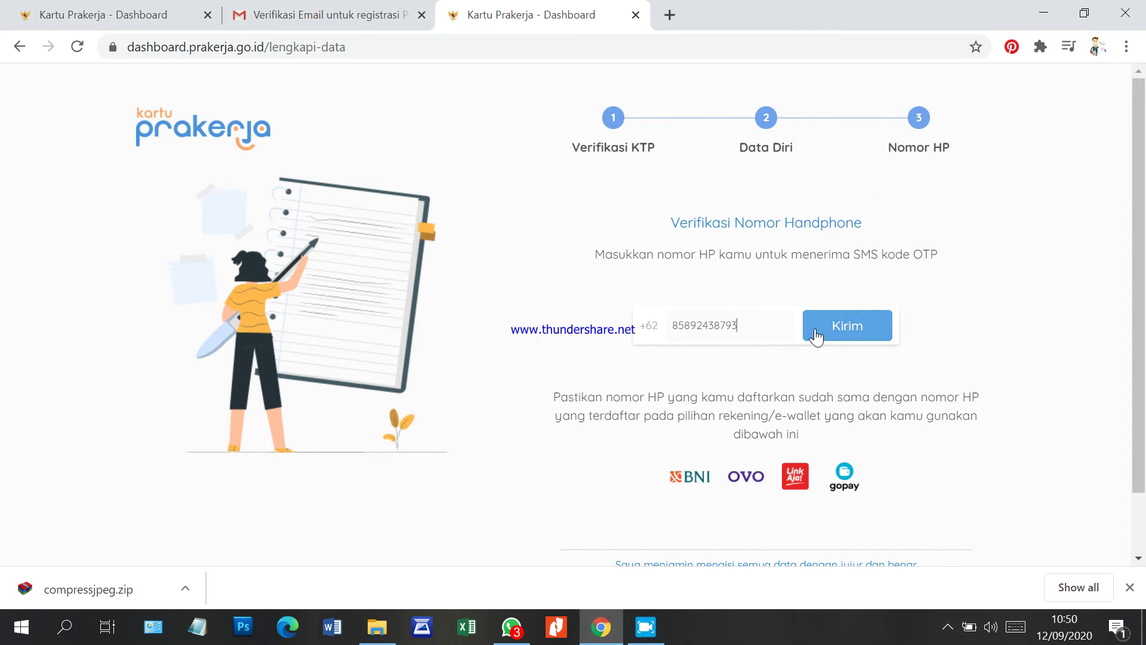
scroll(867, 389, down, 1)
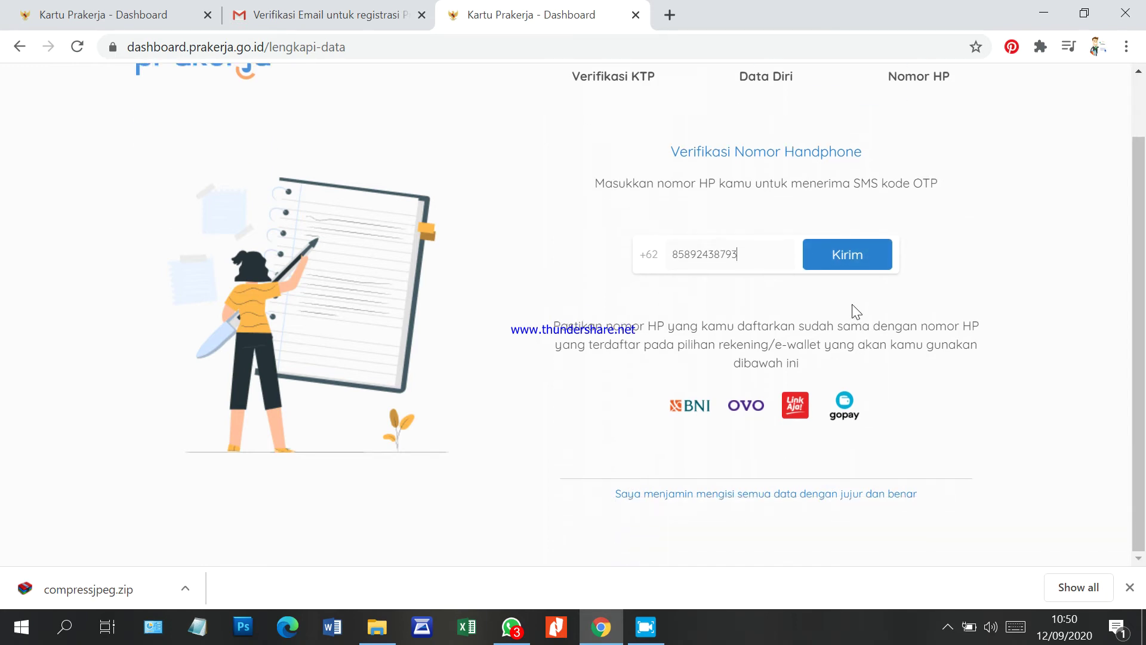
click(852, 264)
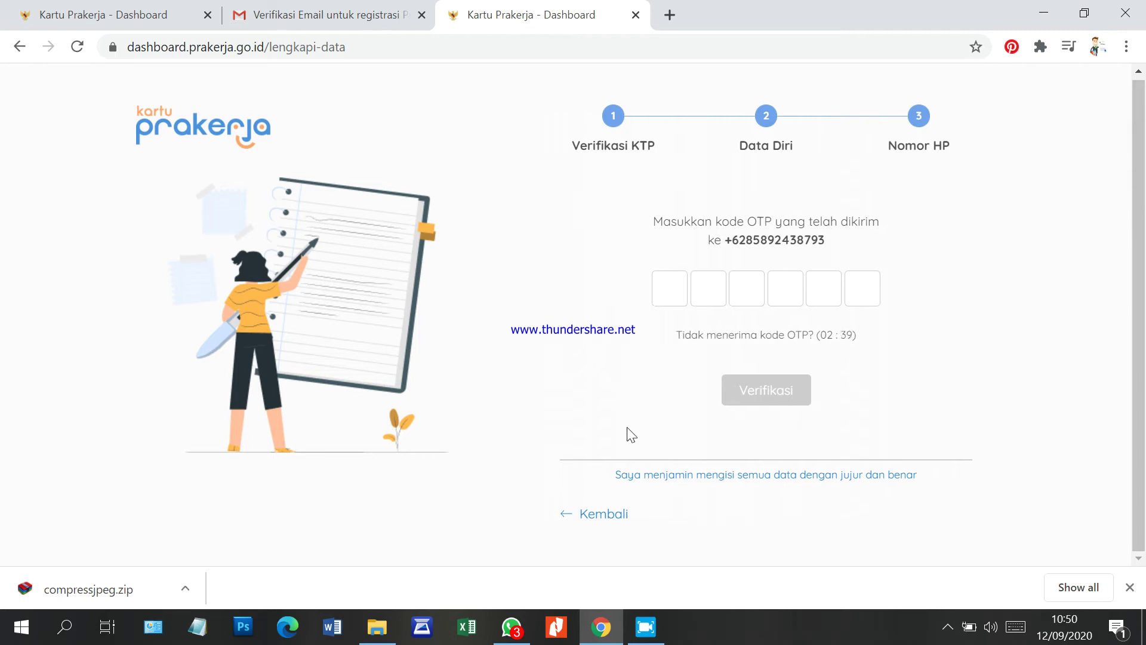
Enter the six-digit SMS verification code and confirm it with Verifikasi.
click(667, 293)
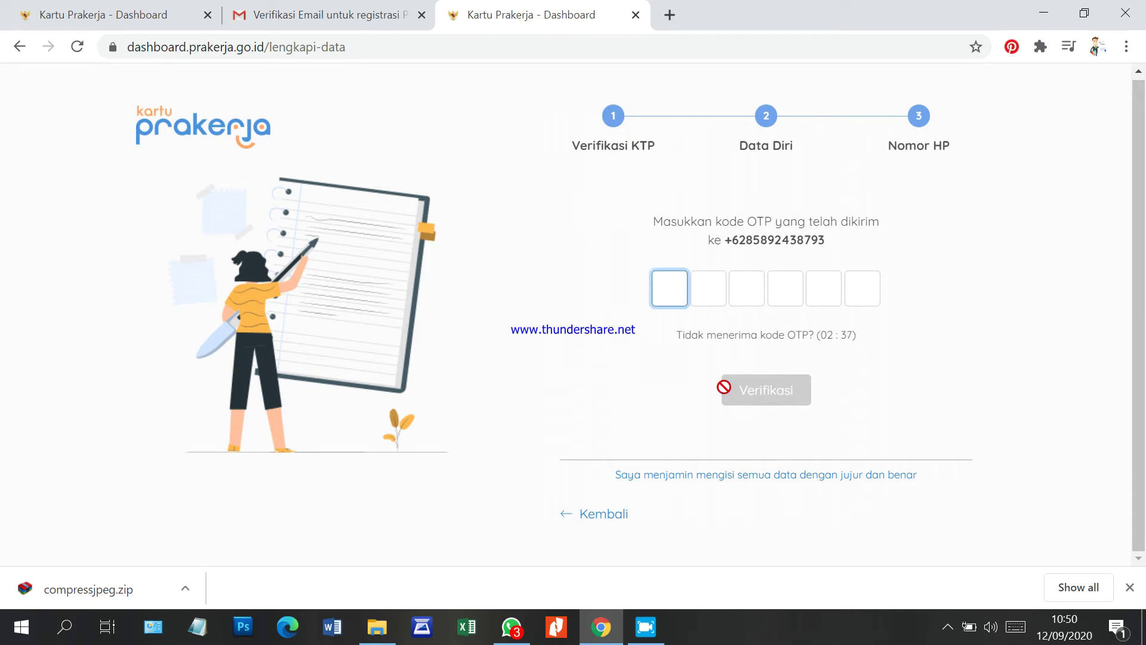
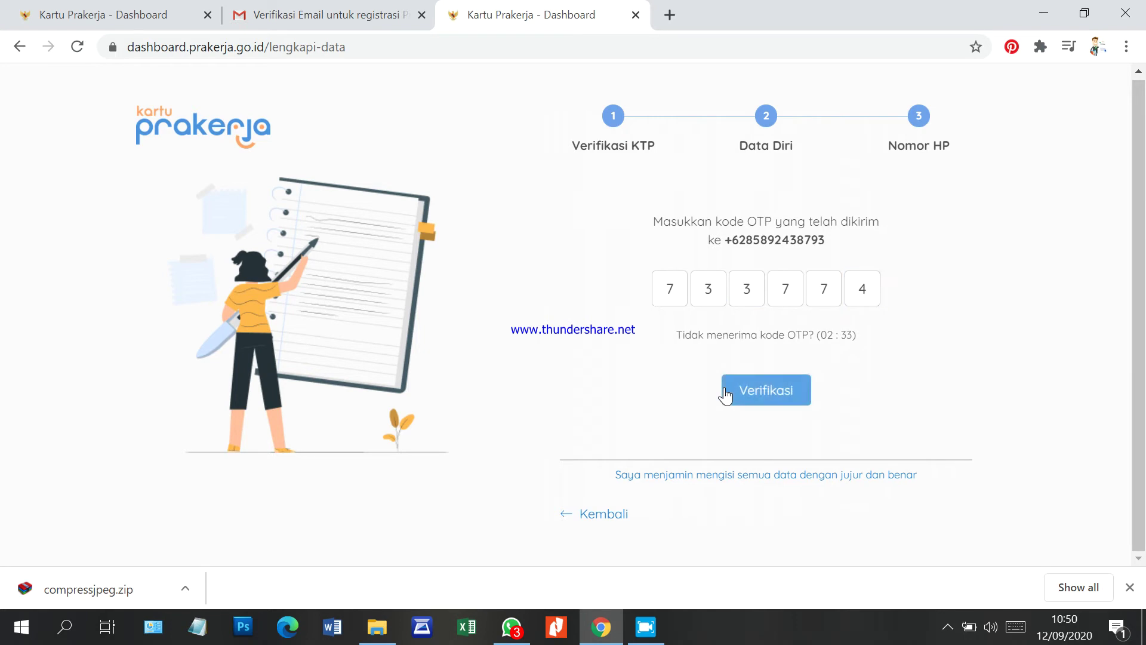
click(733, 398)
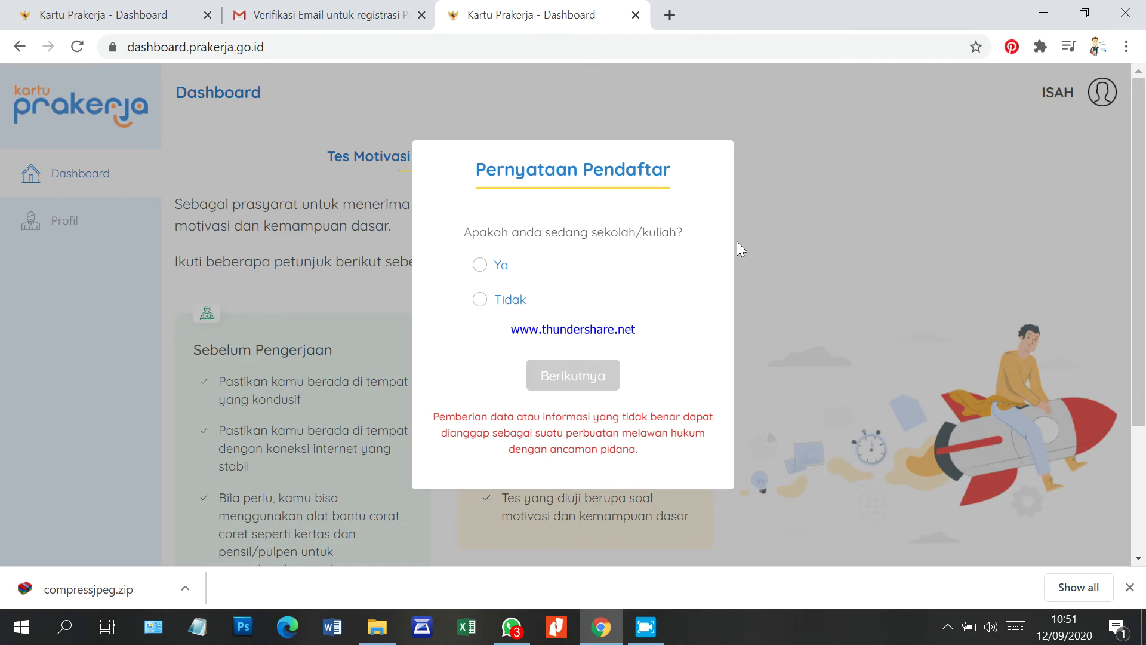
Answer Tidak to studying, state official, regional council member and civil servant questions.
click(503, 302)
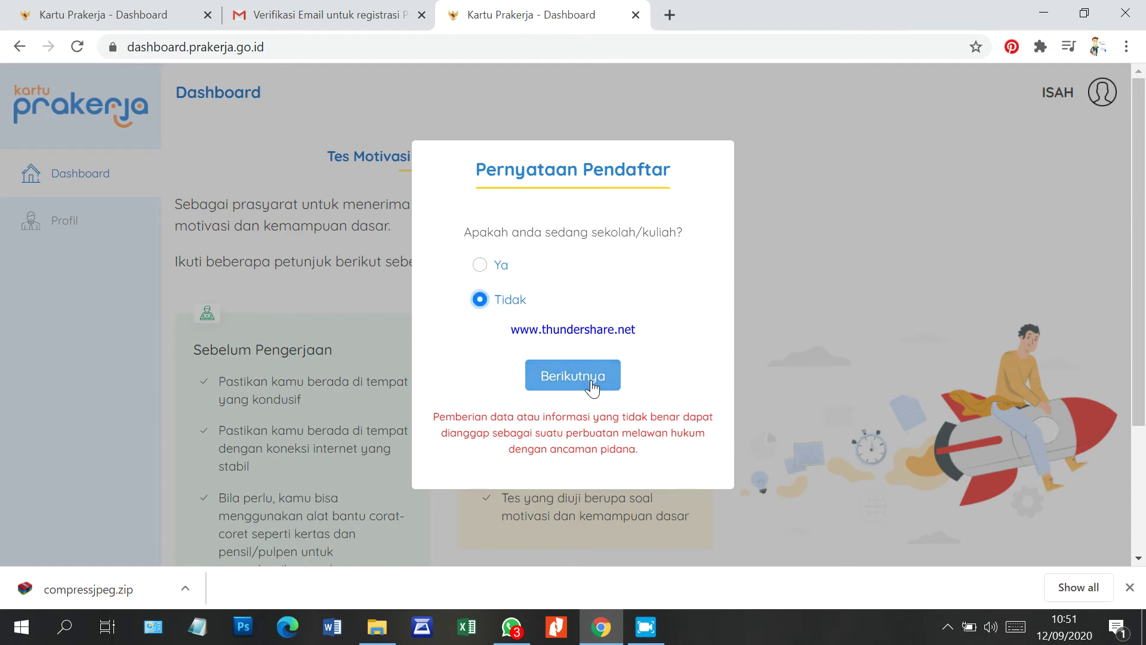
click(592, 385)
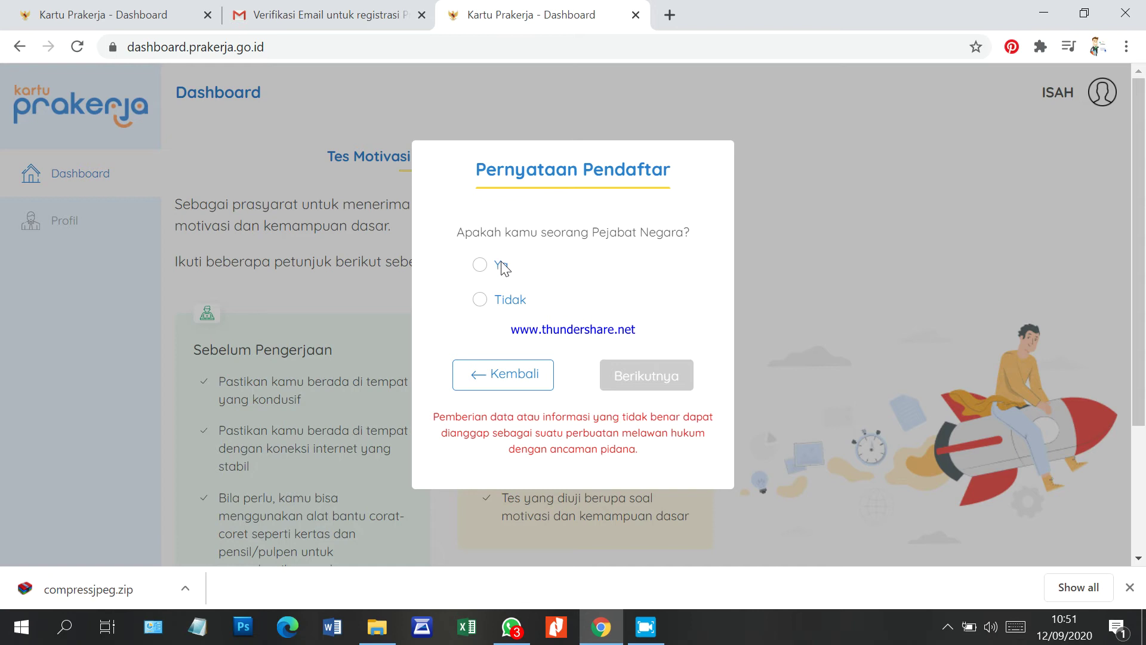
click(492, 300)
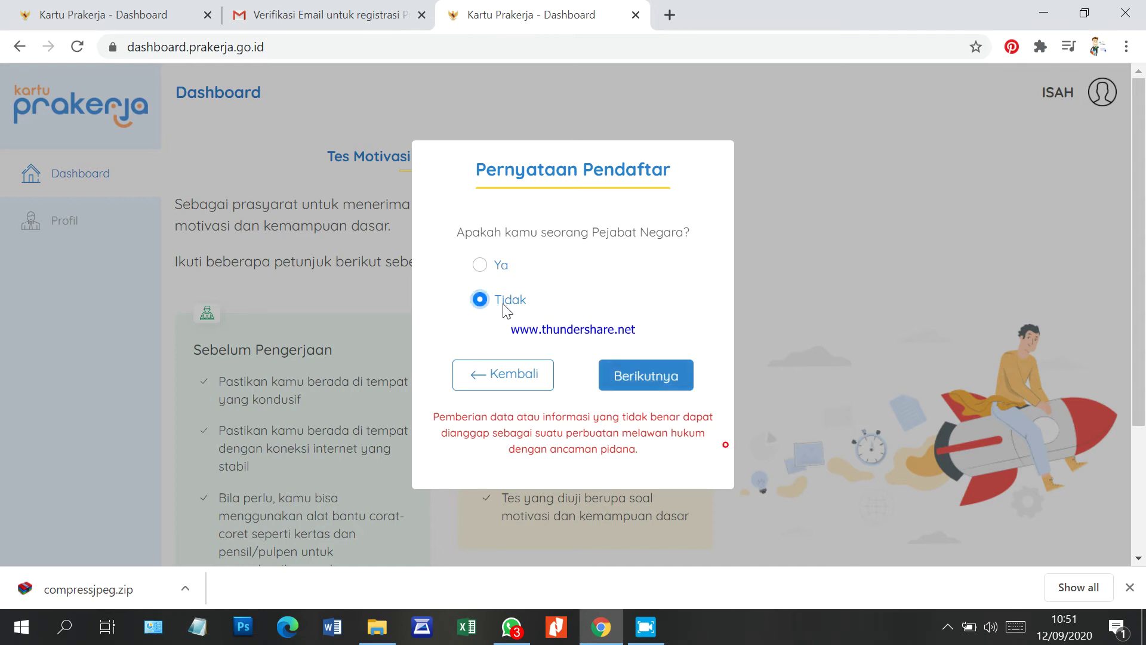
click(659, 373)
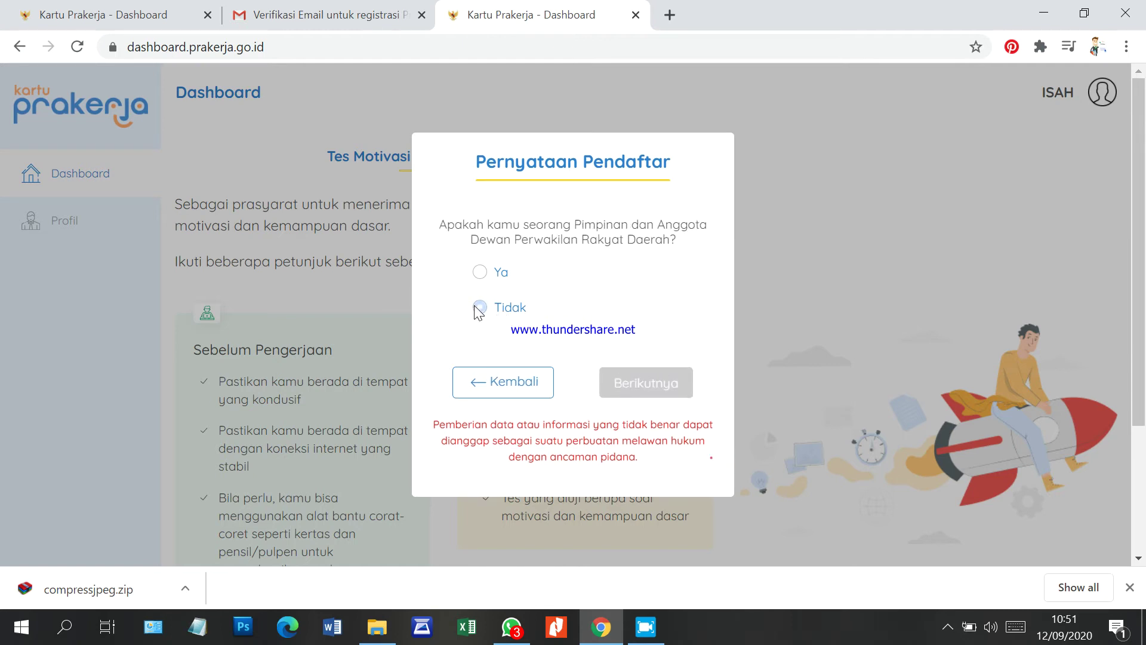
click(481, 308)
click(650, 385)
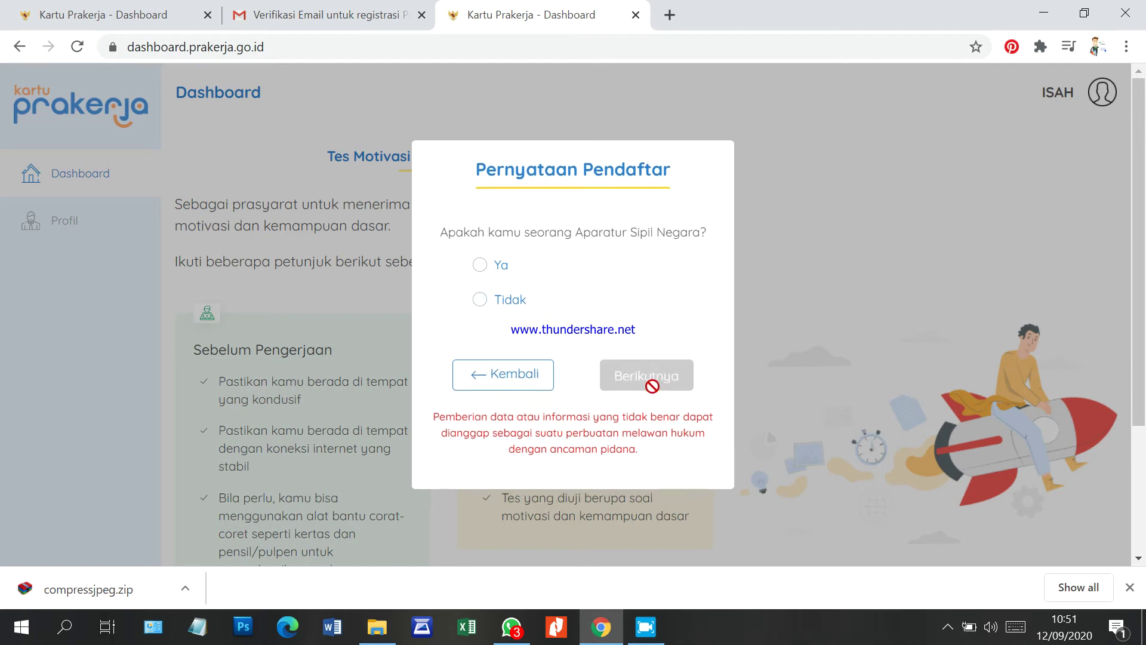
click(488, 303)
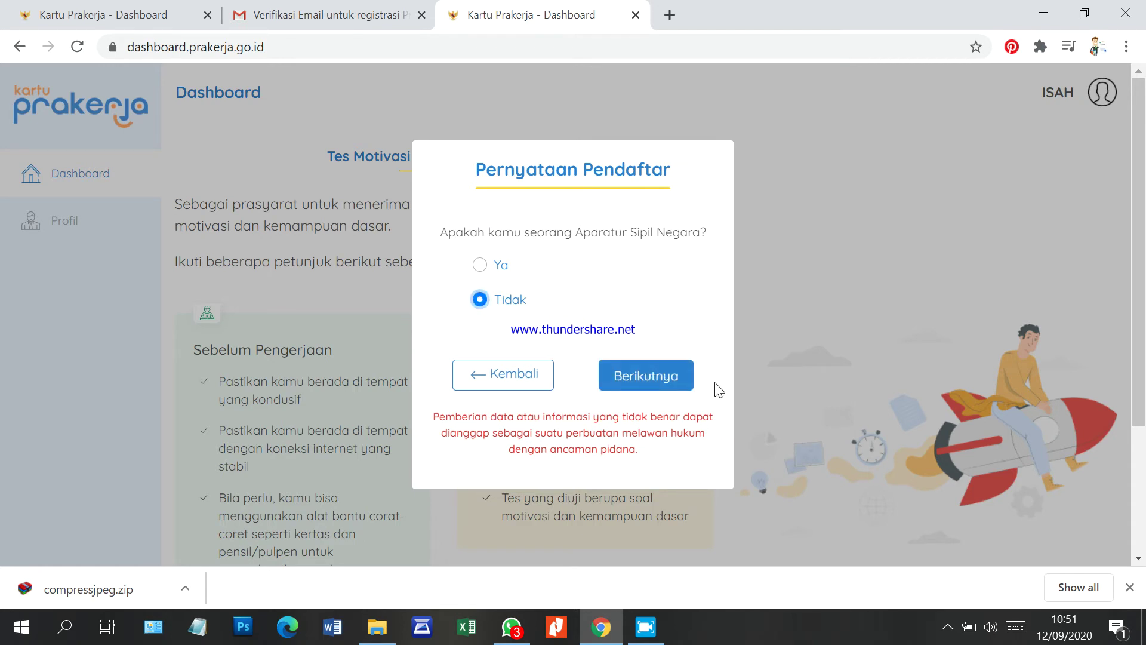
click(676, 371)
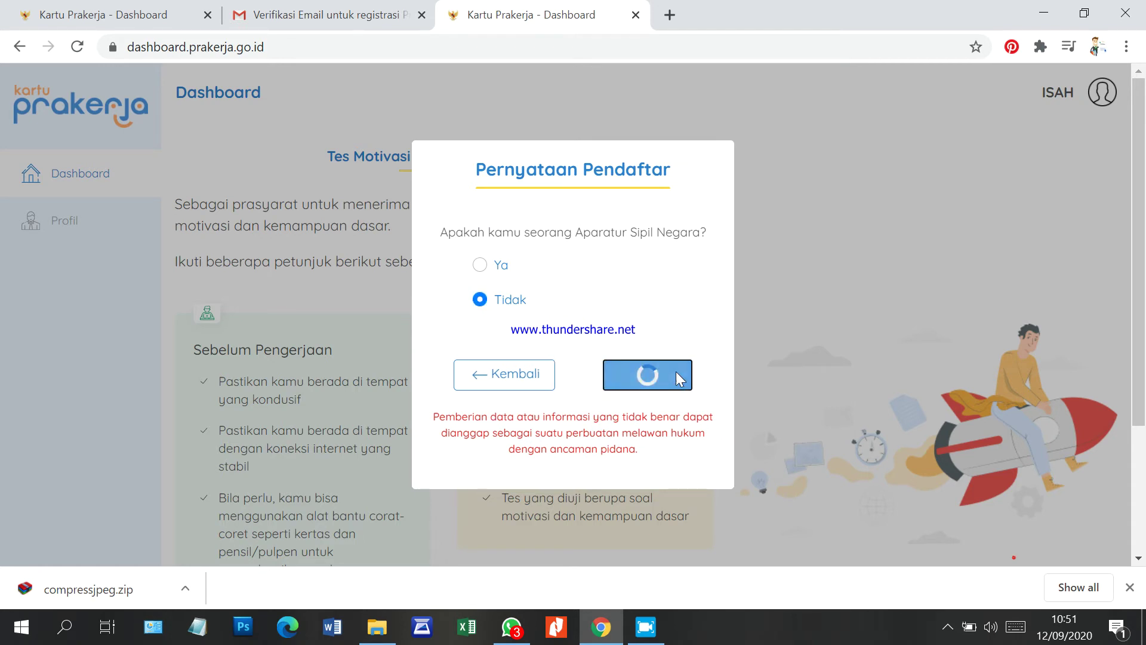
Answer Tidak to armed forces, police, village head and state enterprise director questions.
click(480, 307)
click(627, 376)
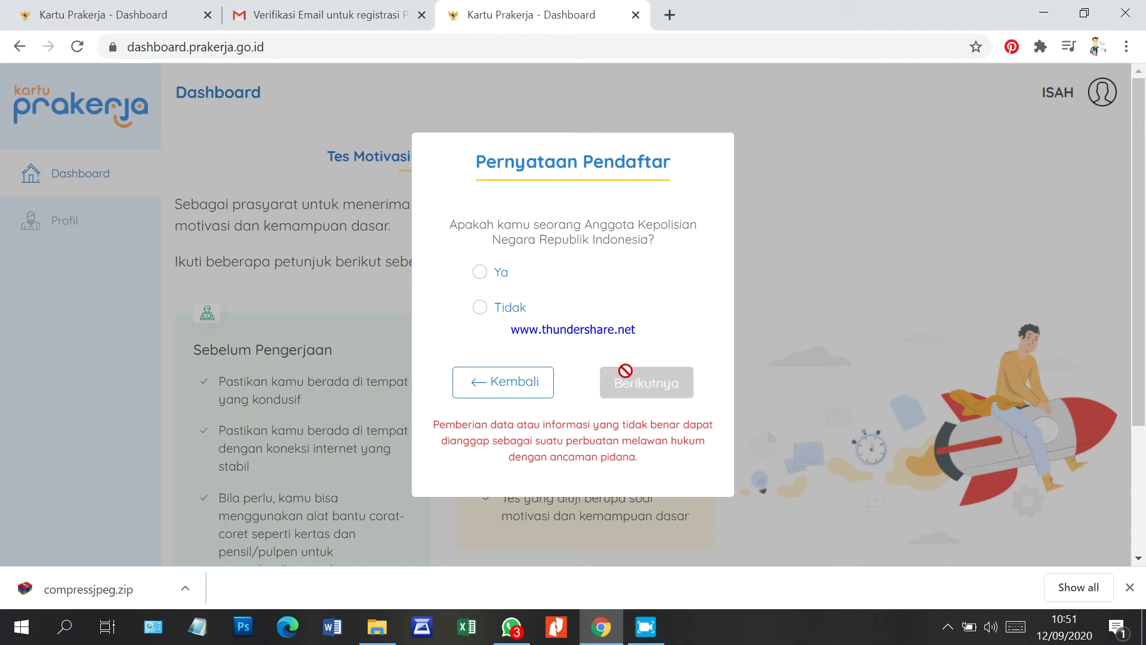
click(480, 307)
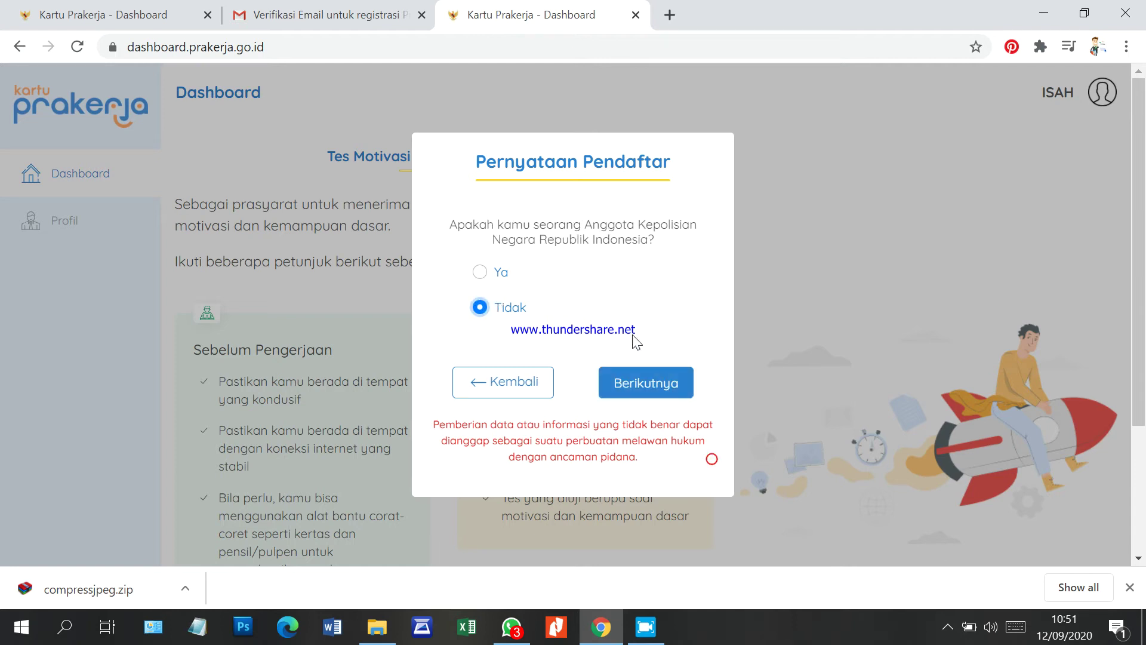
click(646, 384)
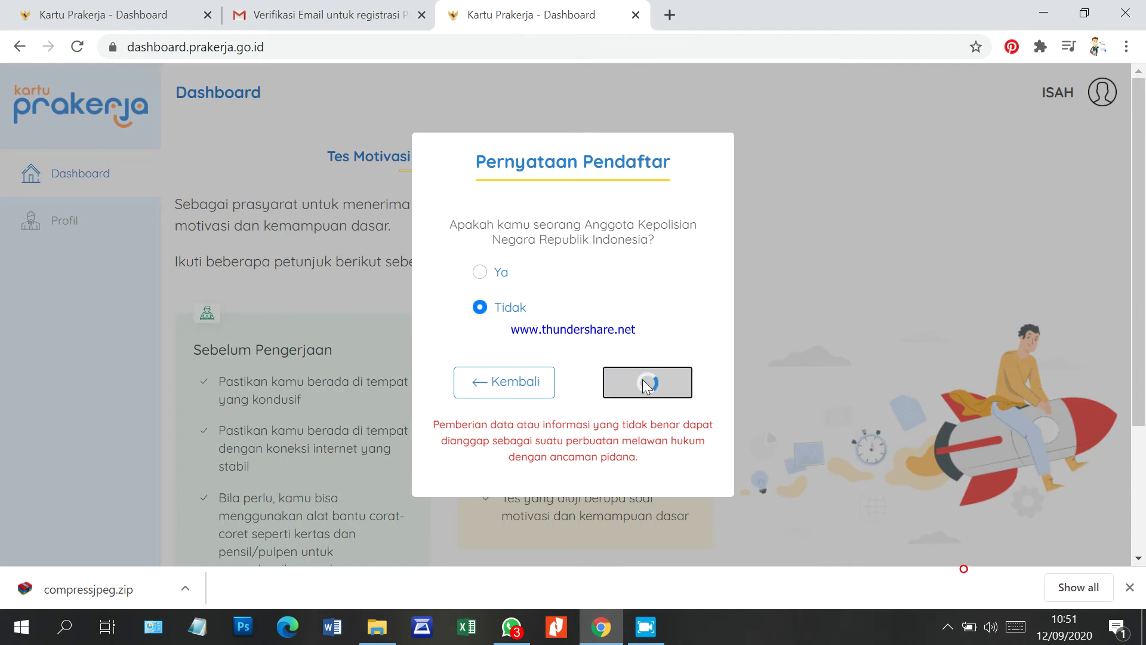
click(480, 307)
click(655, 385)
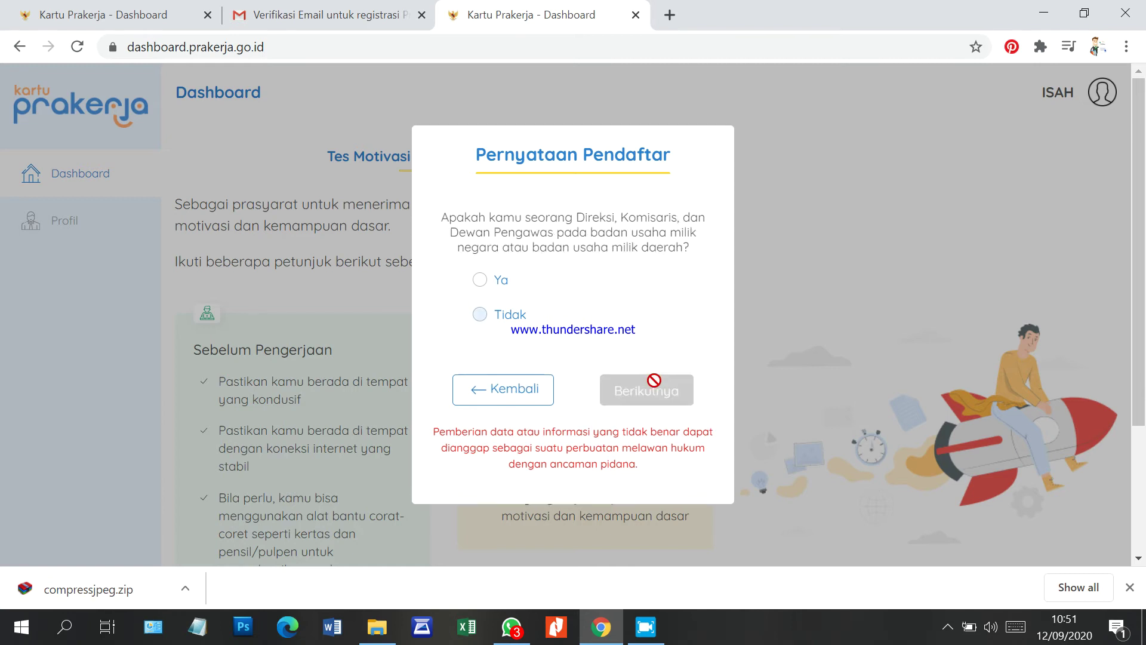
click(480, 314)
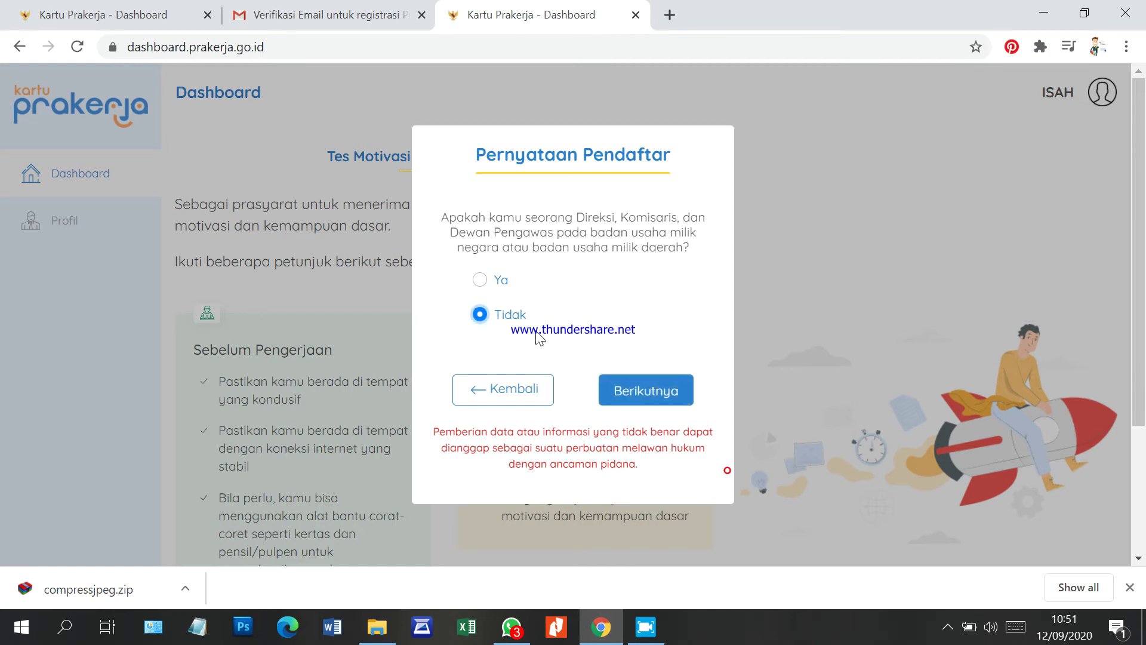
click(644, 389)
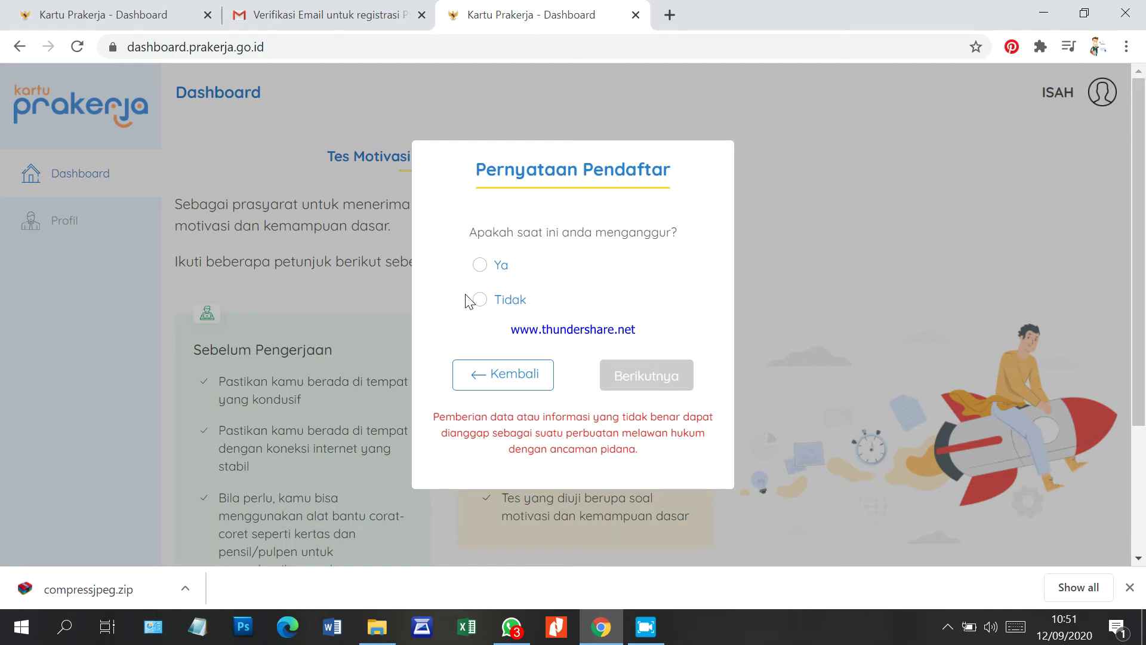
Answer Ya to unemployed and worked before, Tidak to COVID-19 job loss, then submit.
click(479, 265)
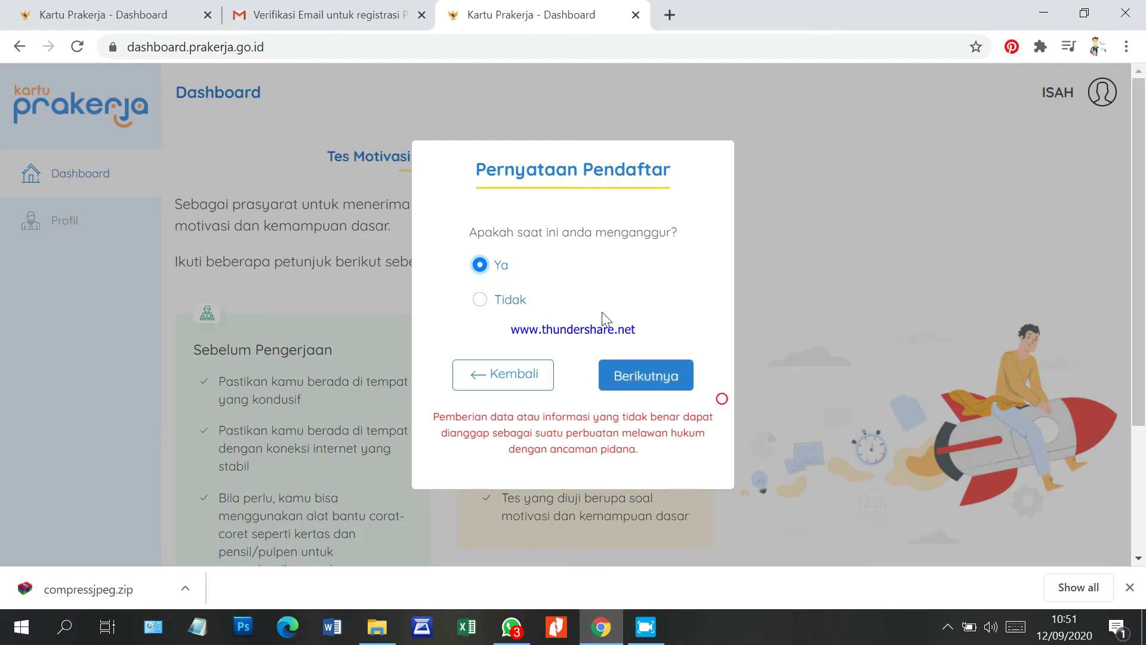
click(657, 374)
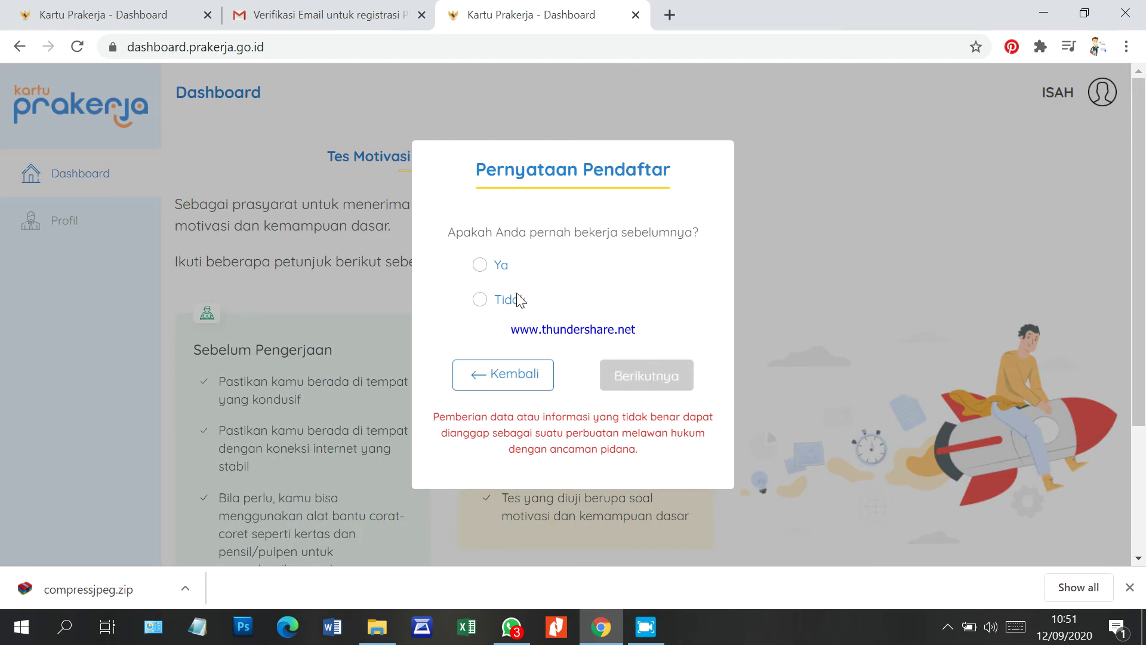
click(480, 264)
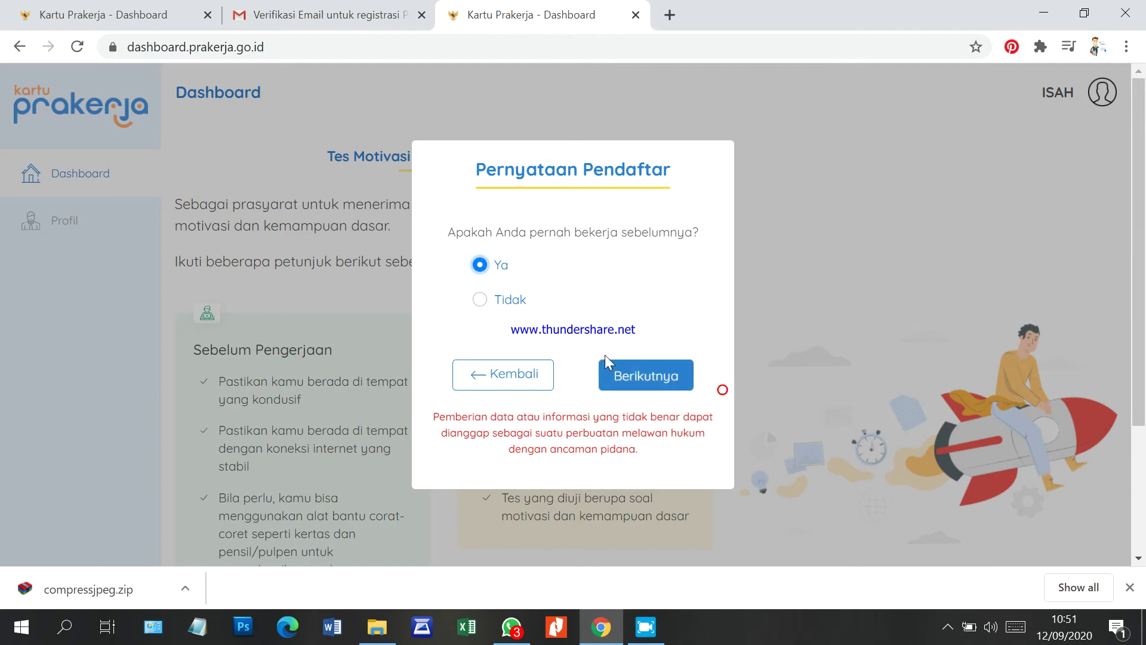
click(623, 375)
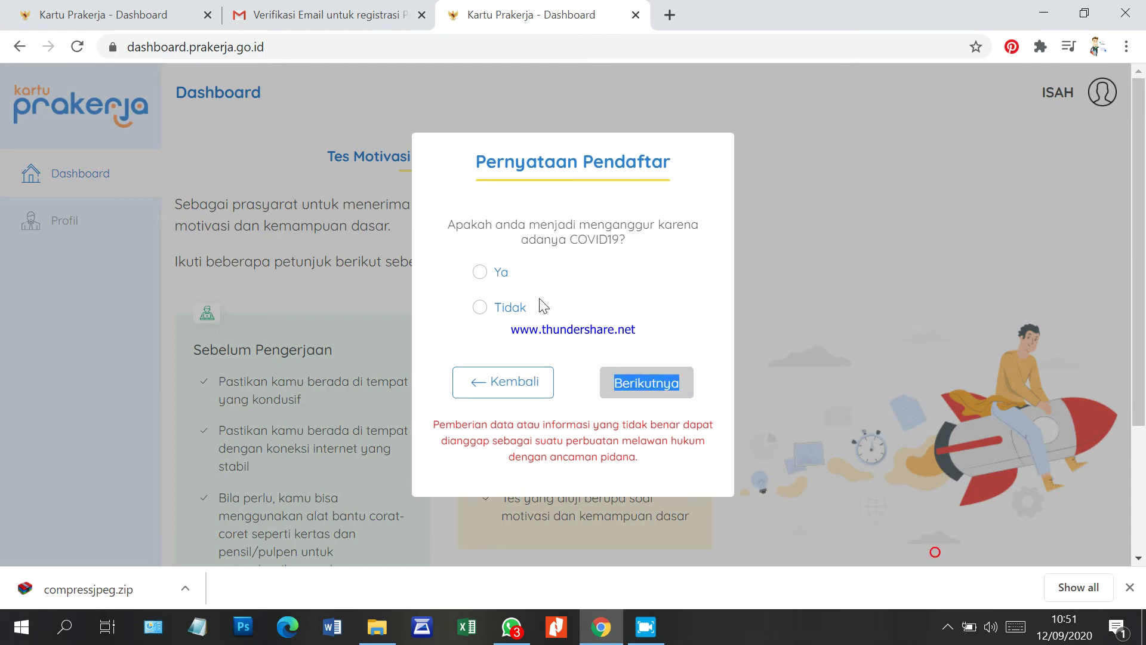
click(480, 307)
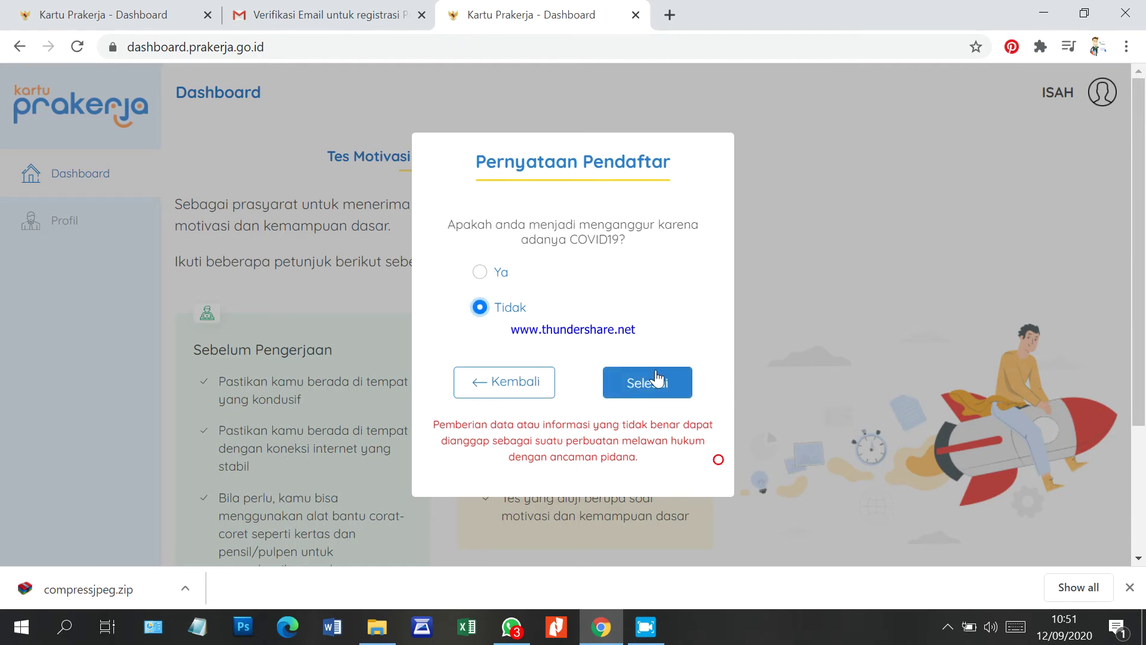
click(675, 385)
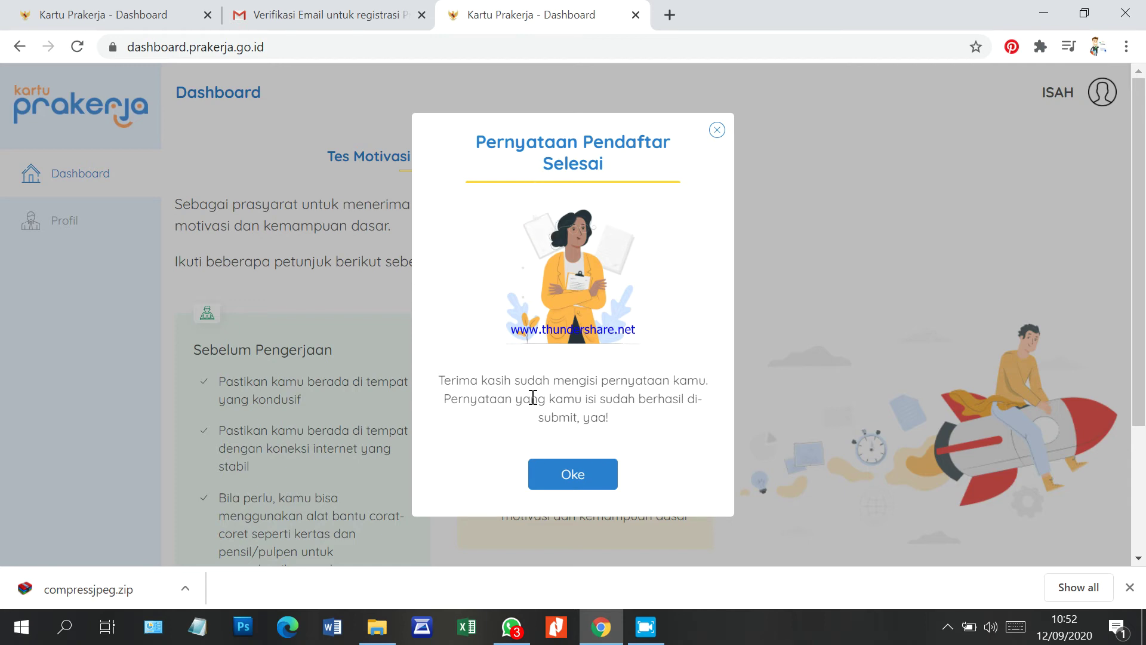
Dismiss the Pernyataan Pendaftar Selesai message and scroll to the Mulai Tes Sekarang button.
click(583, 478)
scroll(539, 444, down, 3)
scroll(558, 438, up, 3)
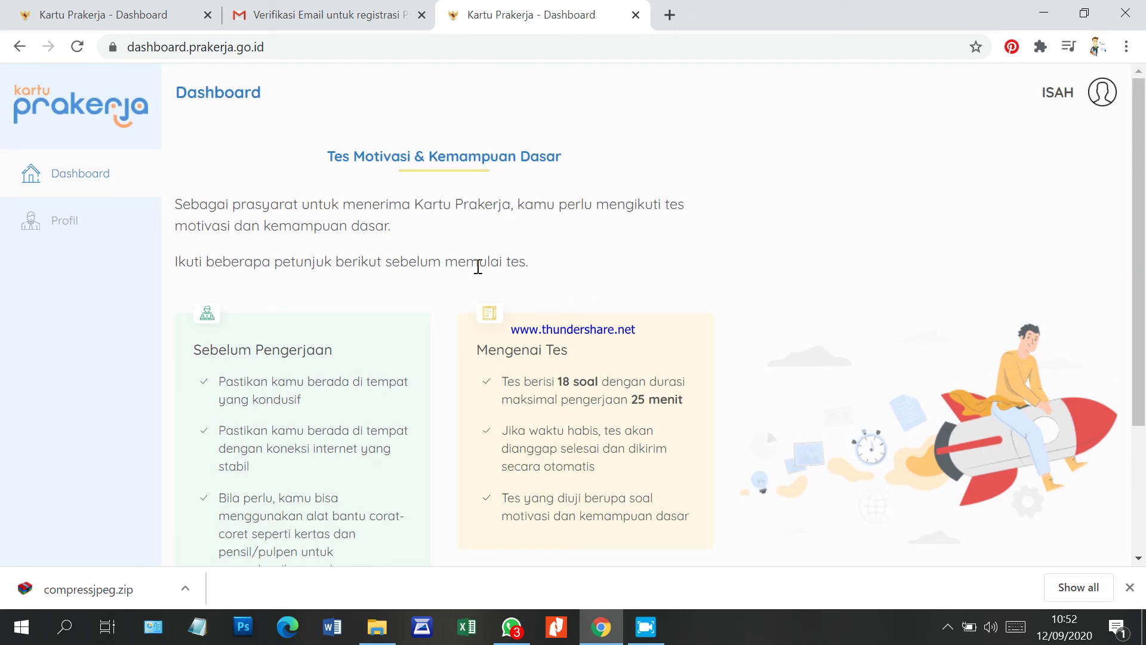
scroll(535, 271, down, 3)
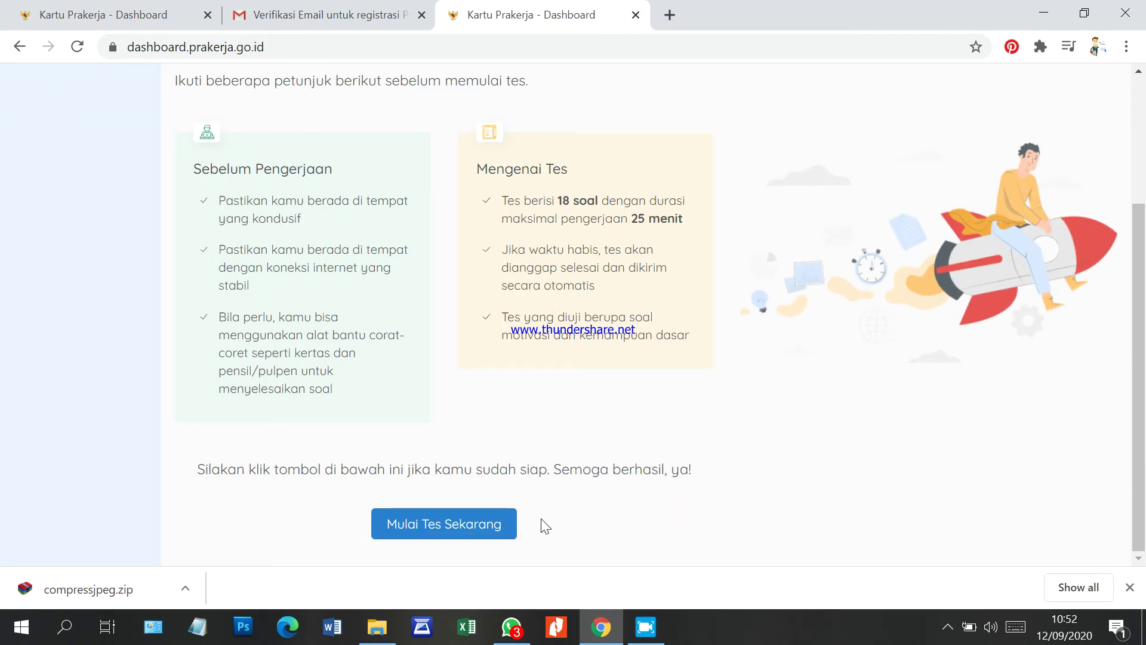
Start the Tes Motivasi & Kemampuan Dasar with Mulai Tes Sekarang.
click(456, 525)
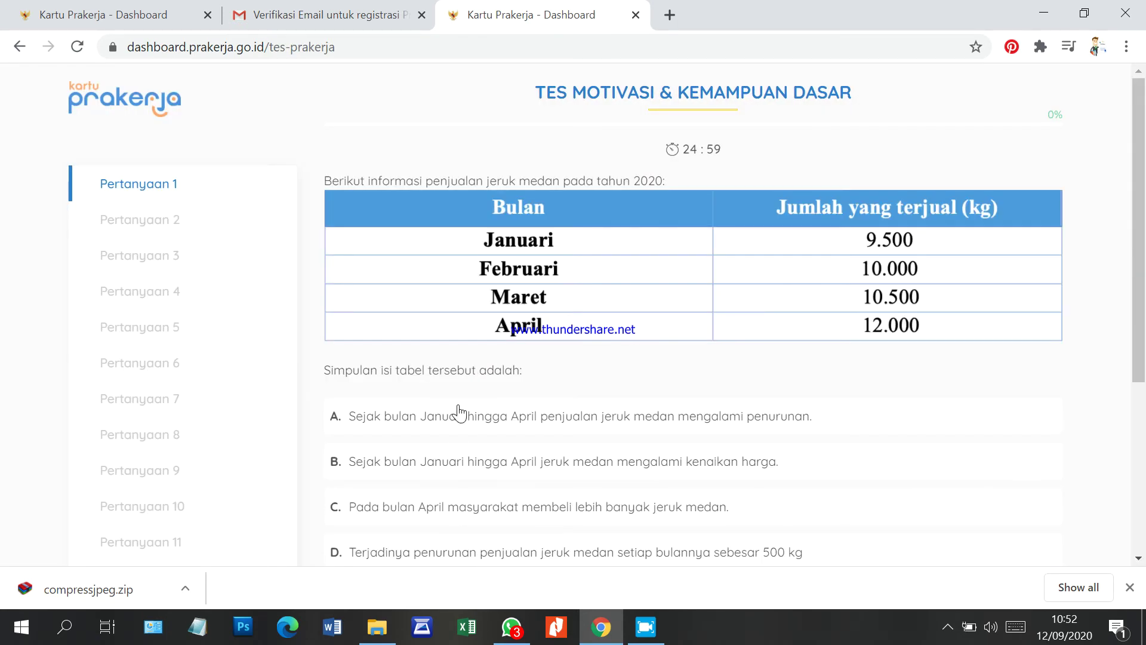
scroll(807, 401, down, 2)
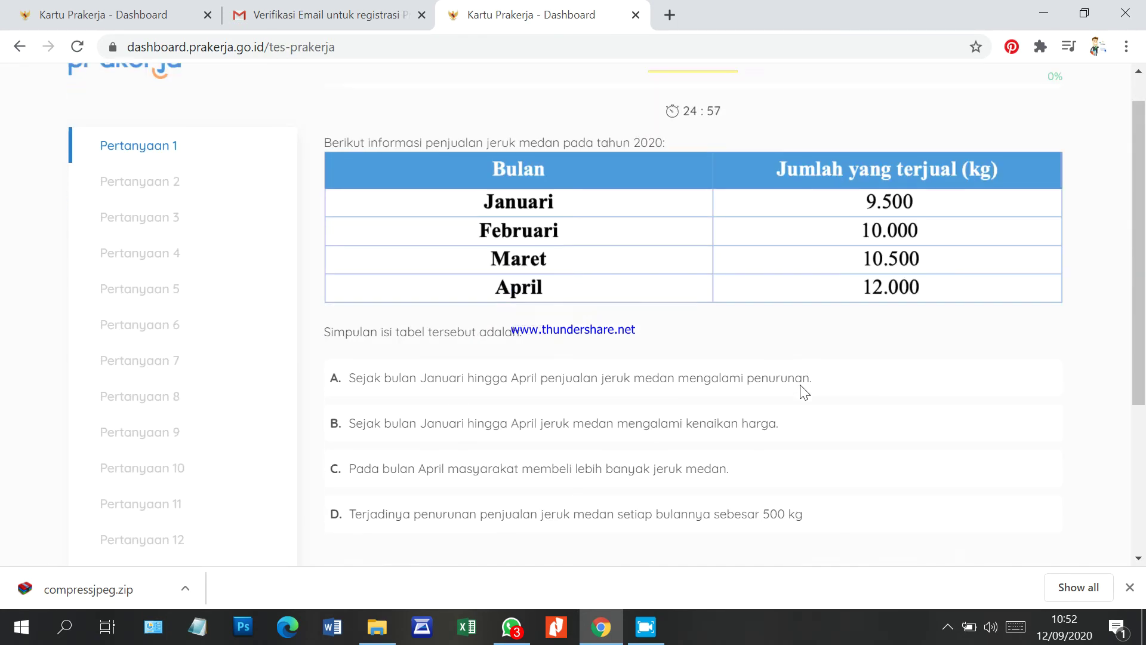
scroll(801, 394, up, 2)
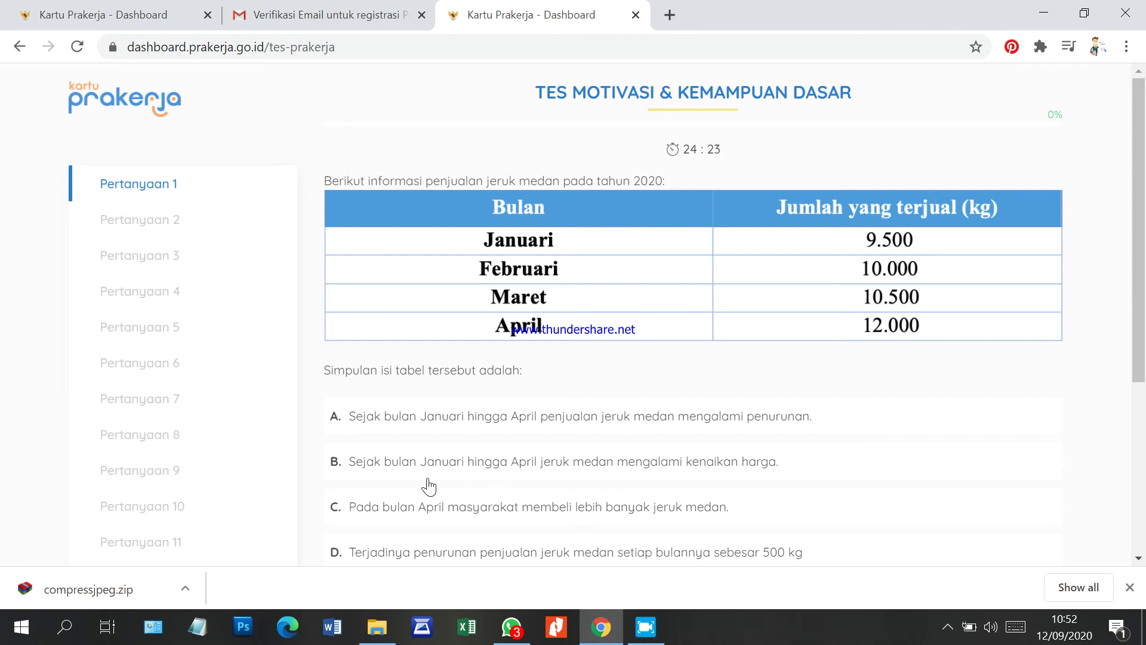
Answer question 1 with option B and advance to question 2.
click(391, 470)
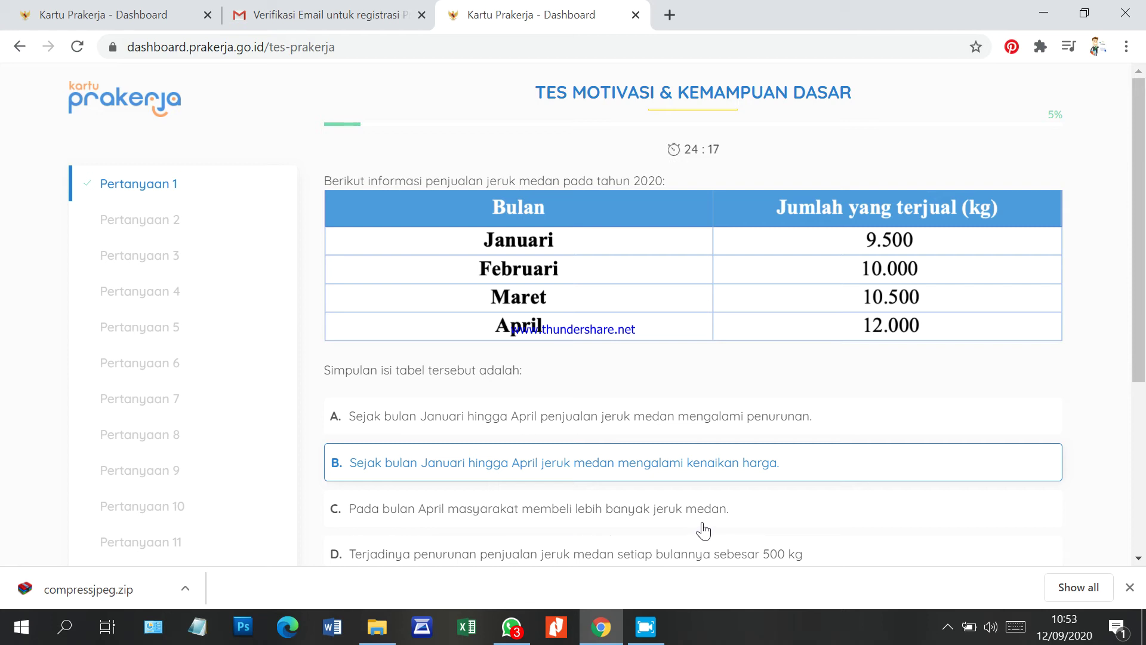
scroll(499, 506, down, 3)
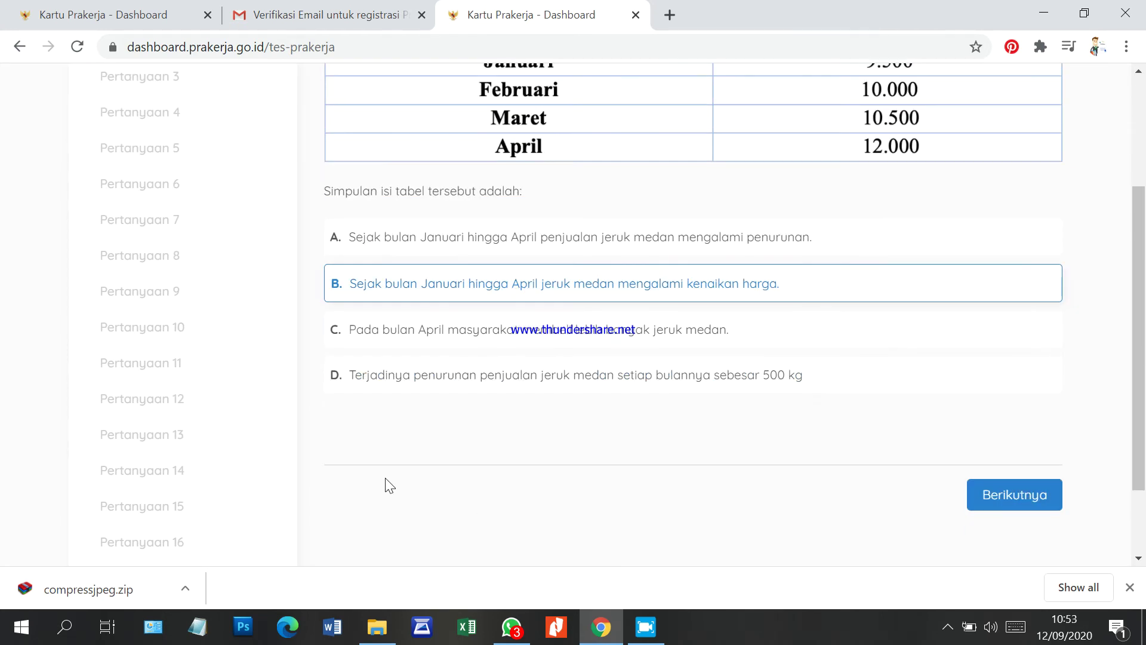
scroll(537, 433, up, 2)
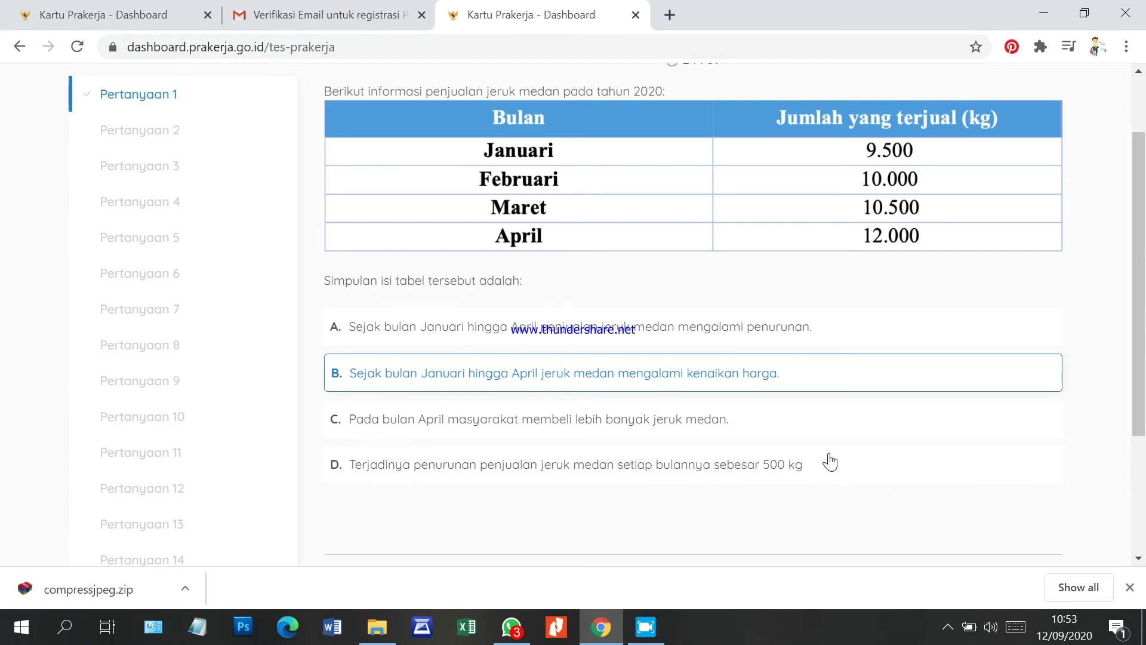
scroll(1017, 504, down, 1)
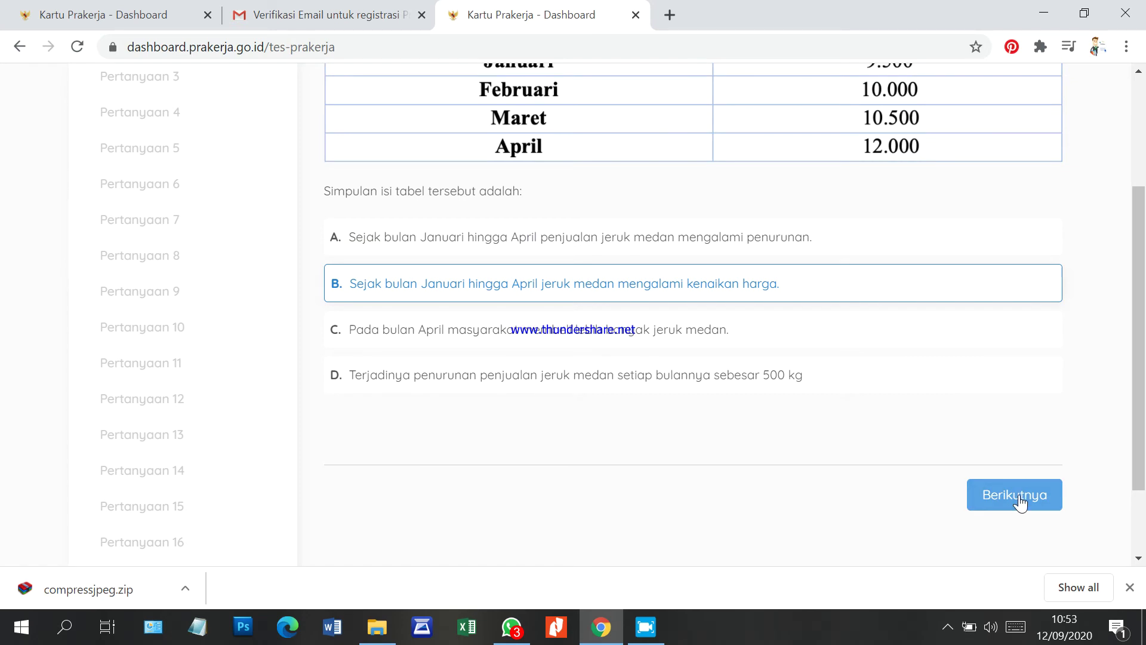
click(1020, 503)
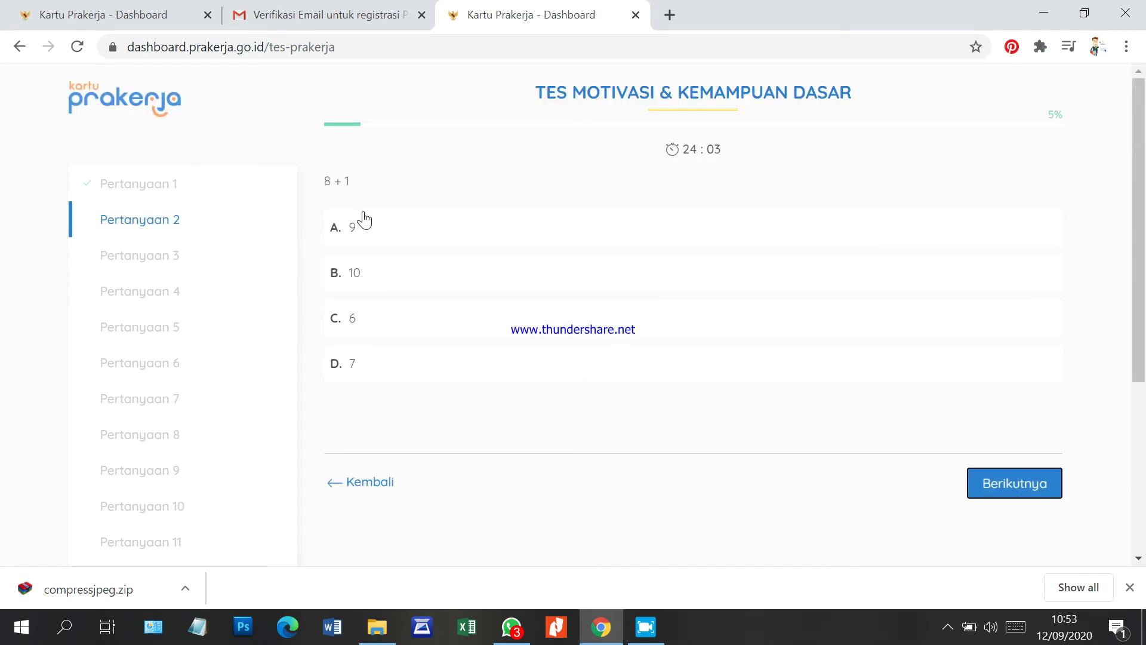
Answer question 2 with 9, question 3 Sangat tidak setuju, question 4 Tidak setuju.
click(376, 235)
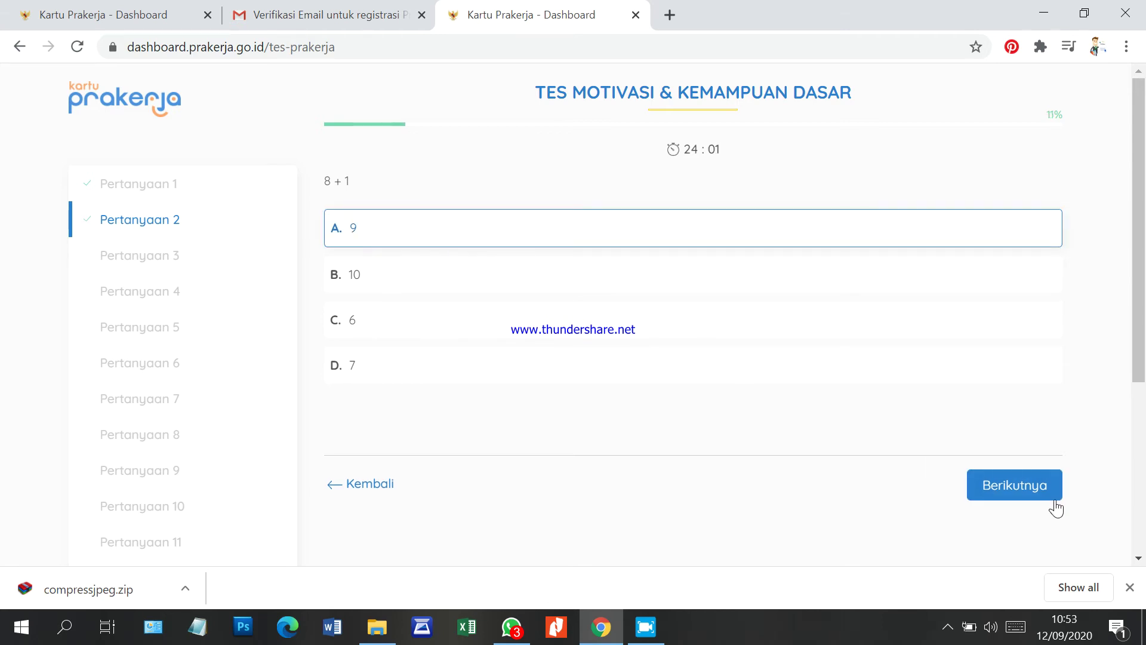
click(1041, 495)
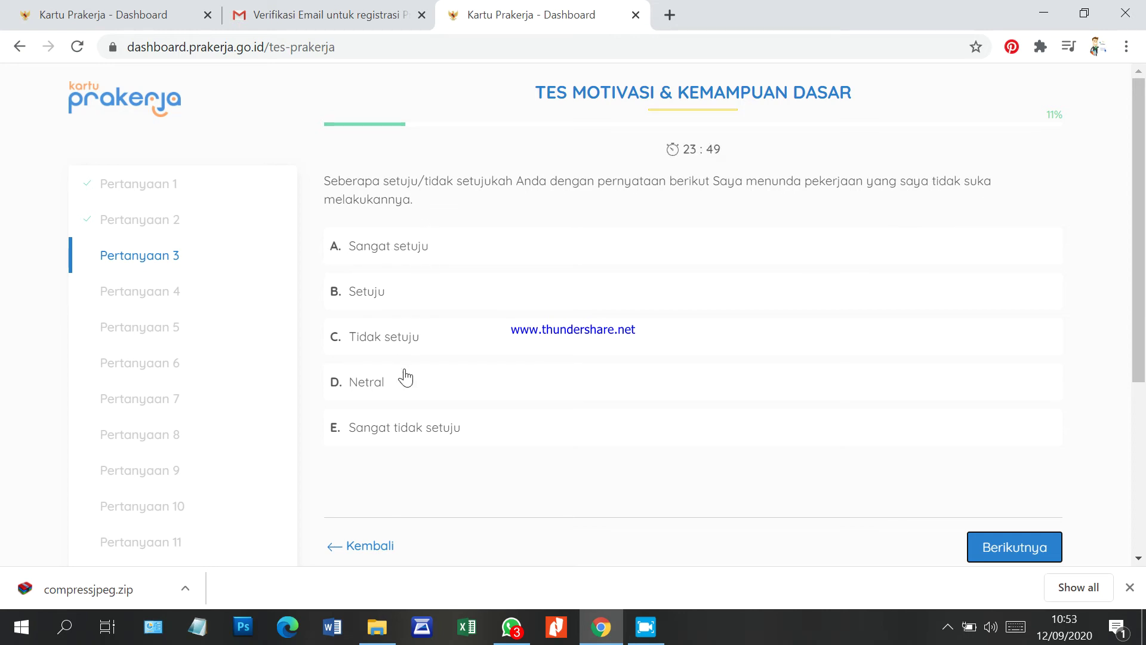
click(451, 438)
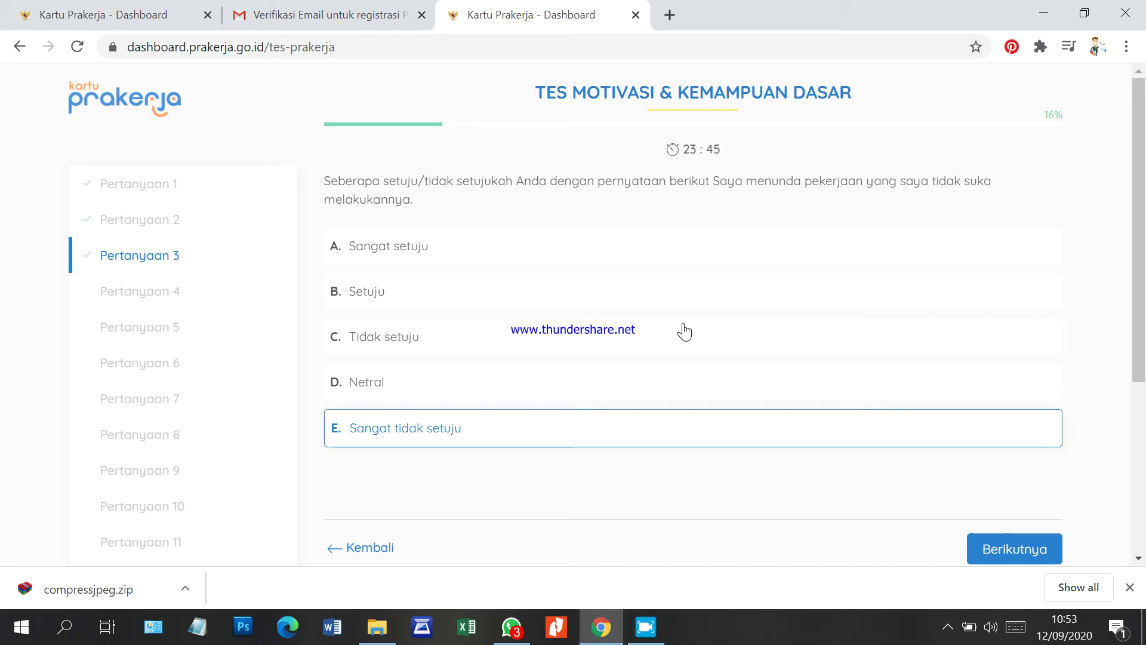
click(1042, 552)
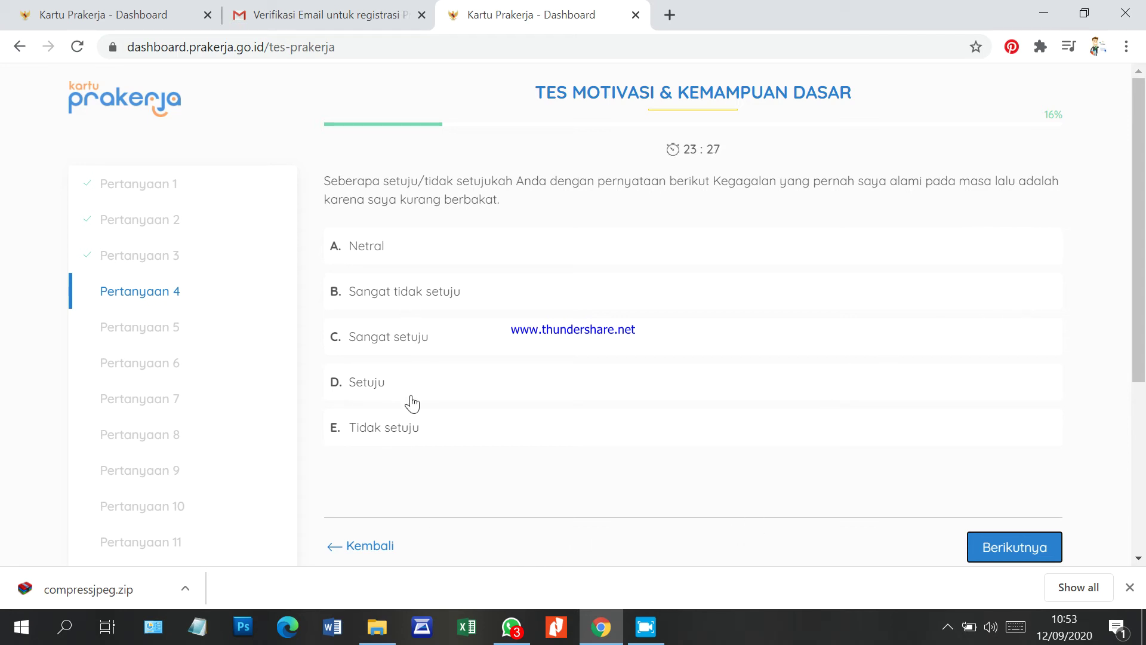
click(407, 426)
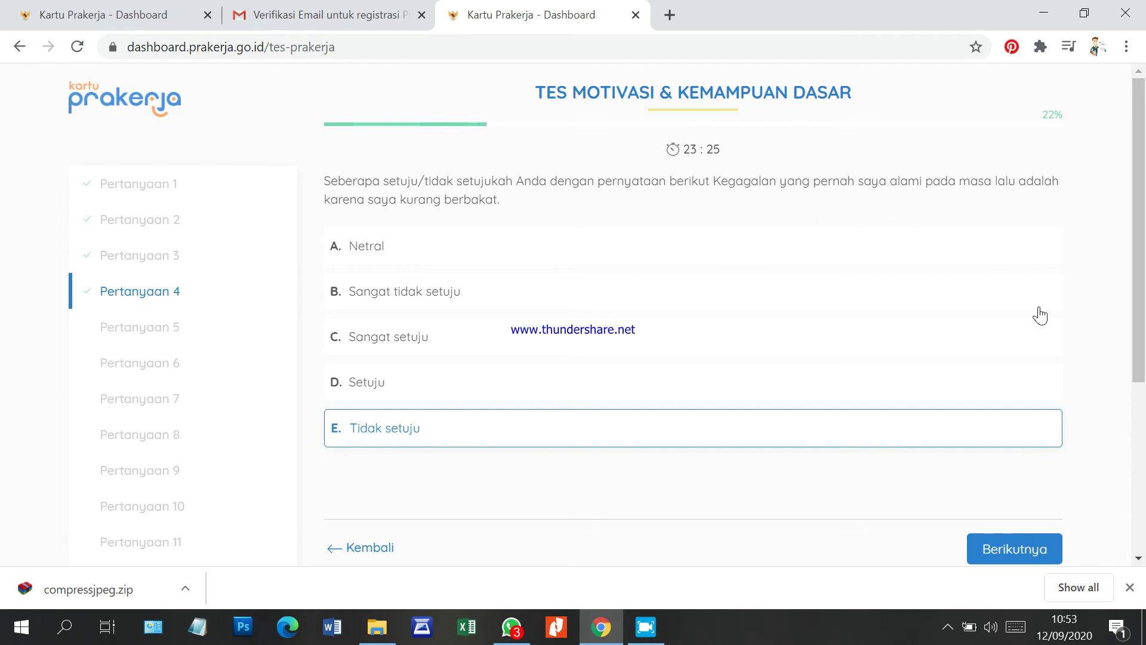
click(997, 554)
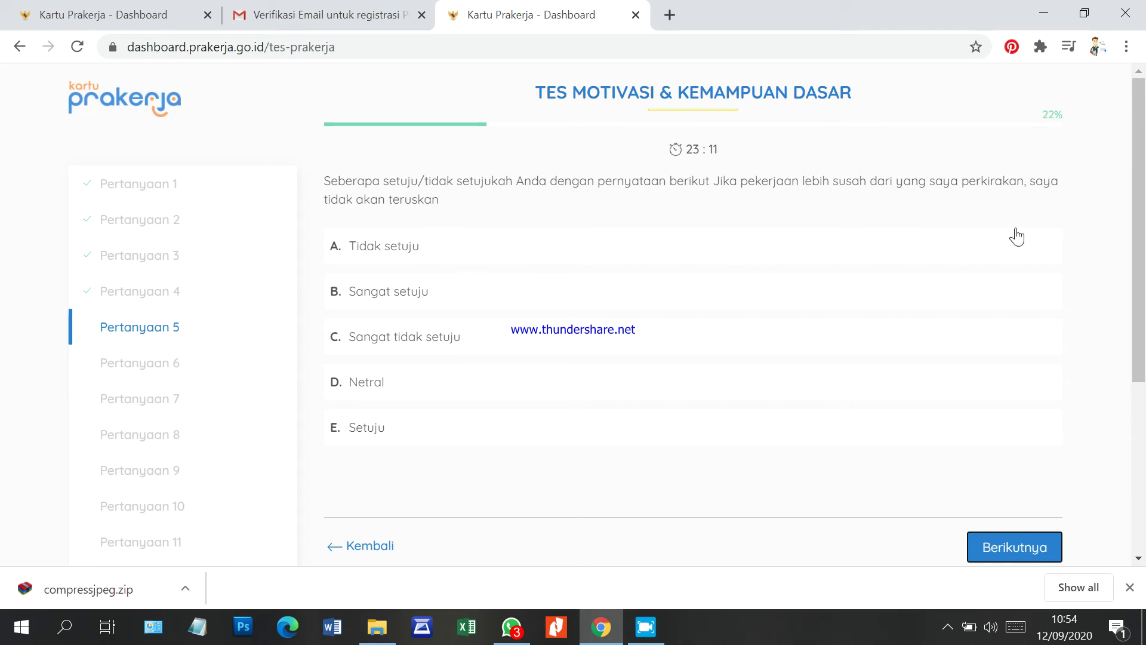
Choose Sangat tidak setuju for each of questions 5, 6, 7 and 8.
click(464, 342)
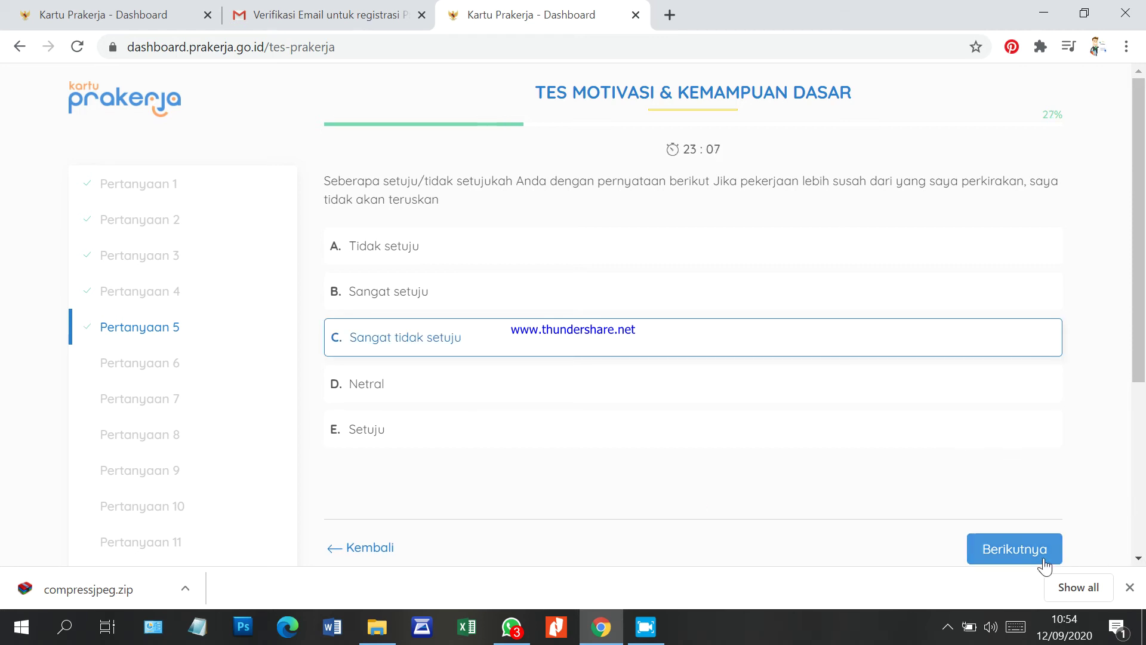
click(1015, 550)
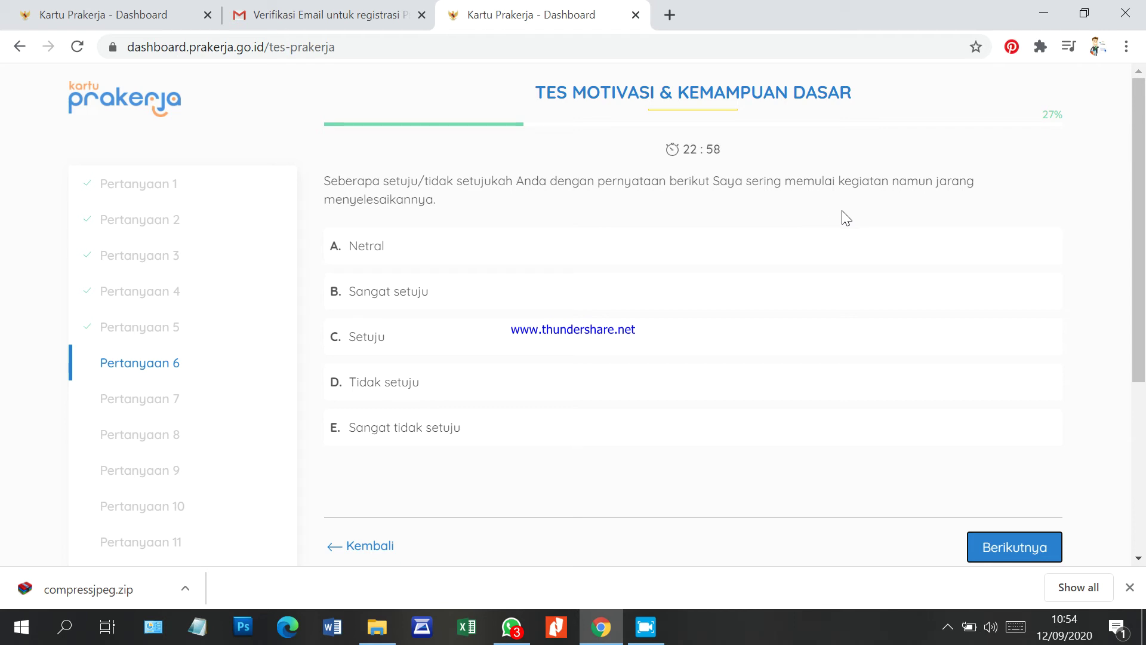
click(453, 435)
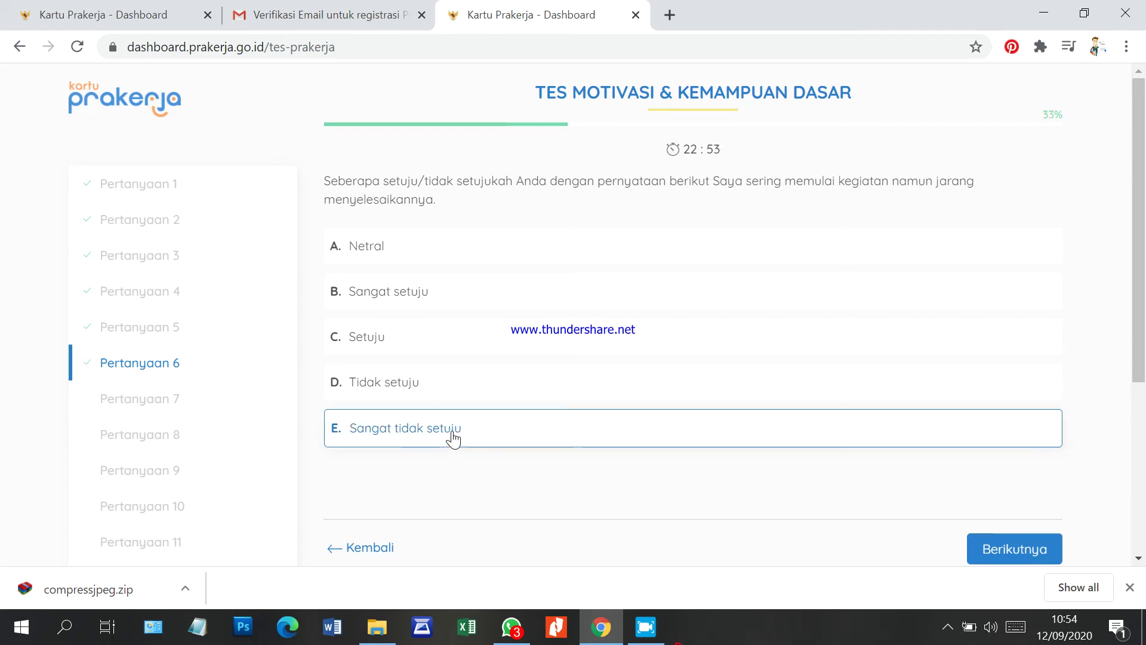
click(1032, 559)
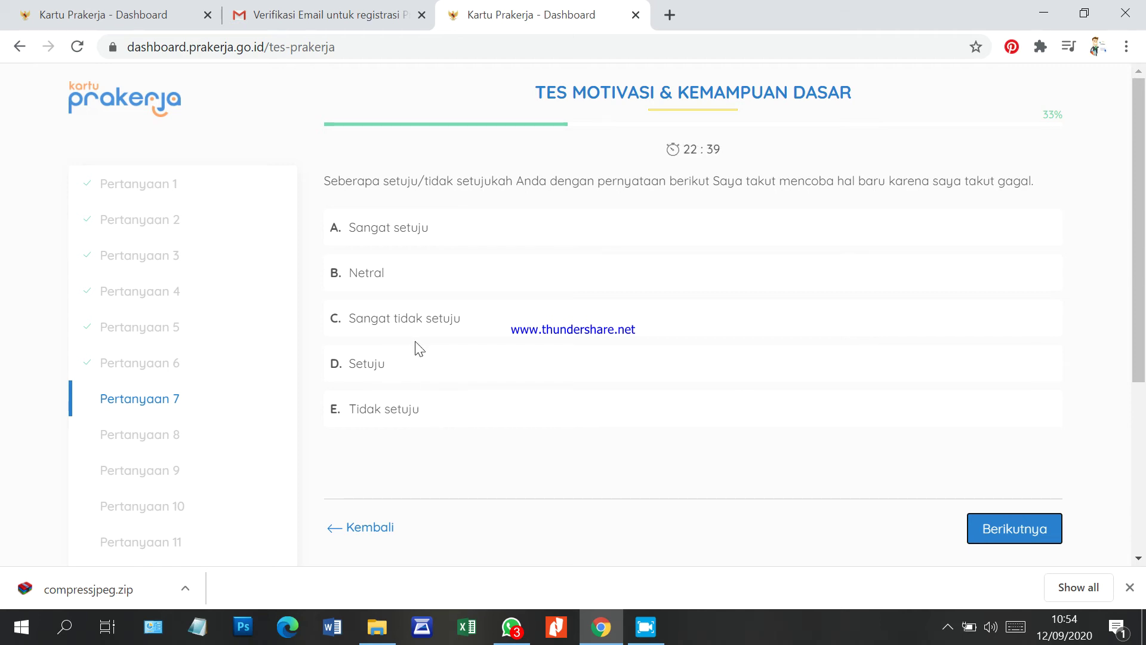
click(436, 325)
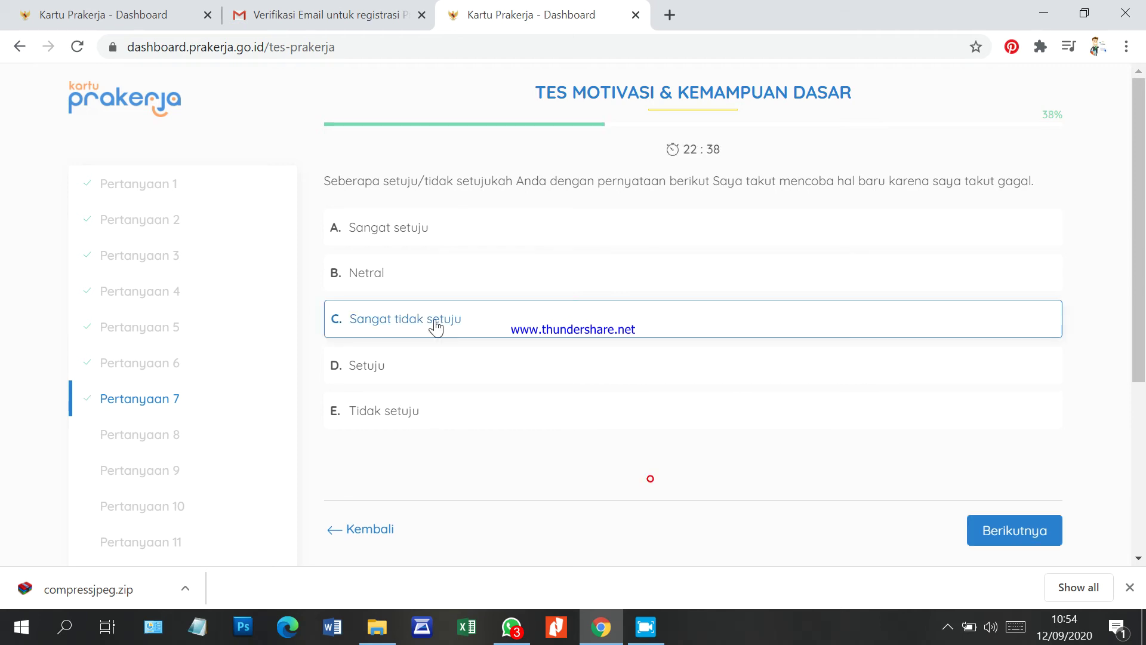
click(1044, 539)
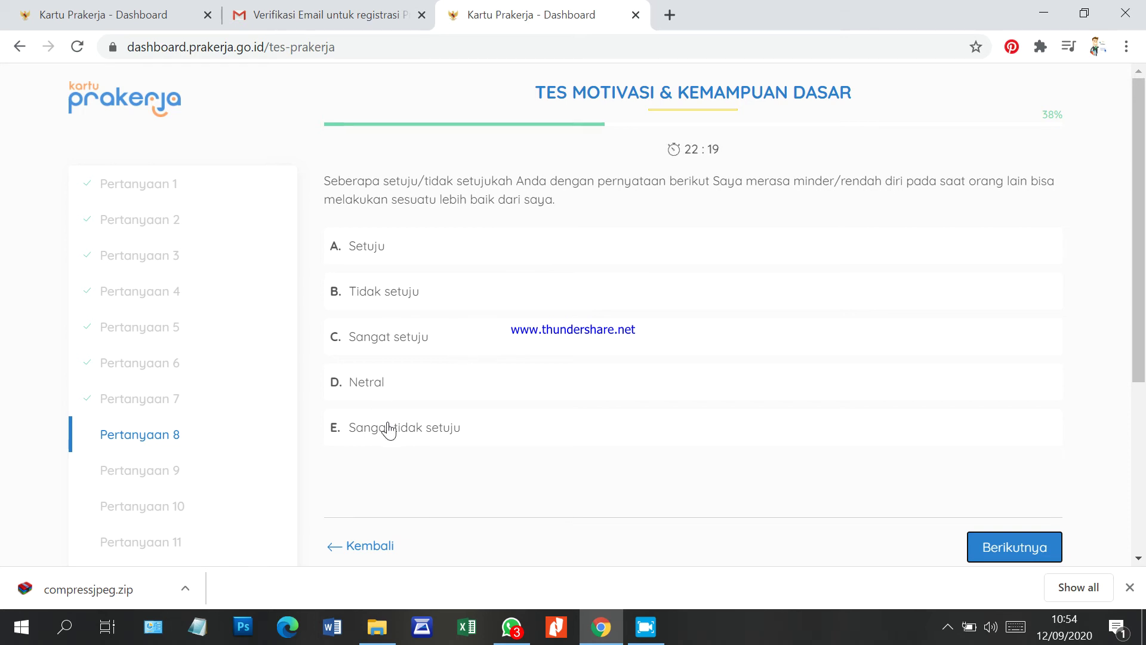
click(406, 438)
click(1022, 560)
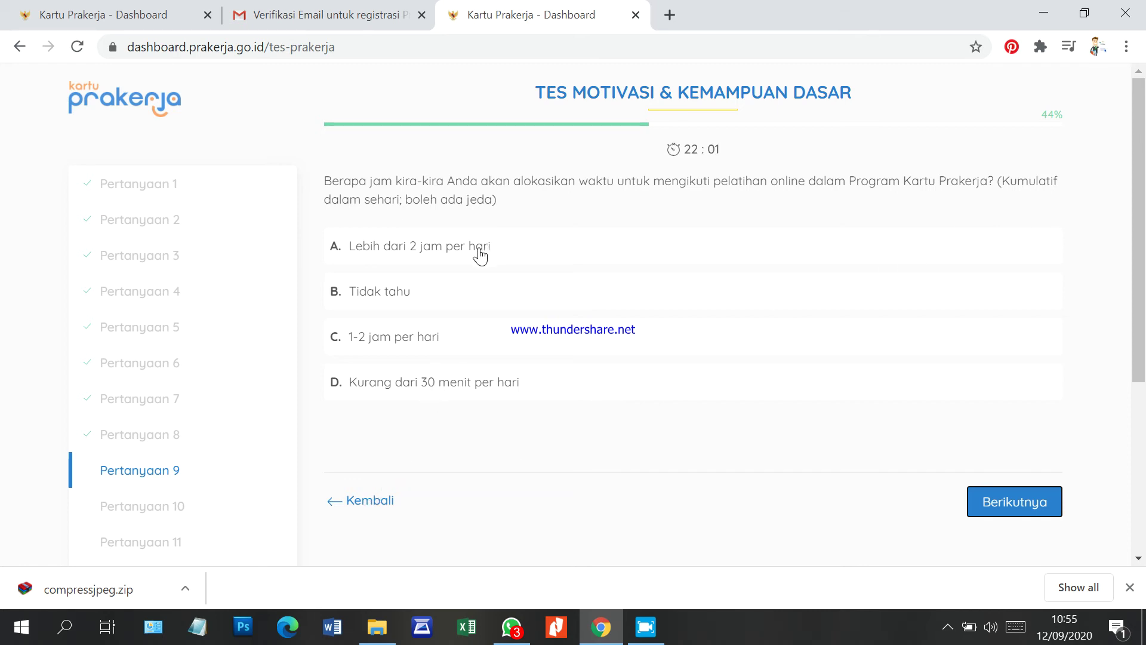
Answer question 9 with Lebih dari 2 jam per hari and question 10 with option D.
click(447, 266)
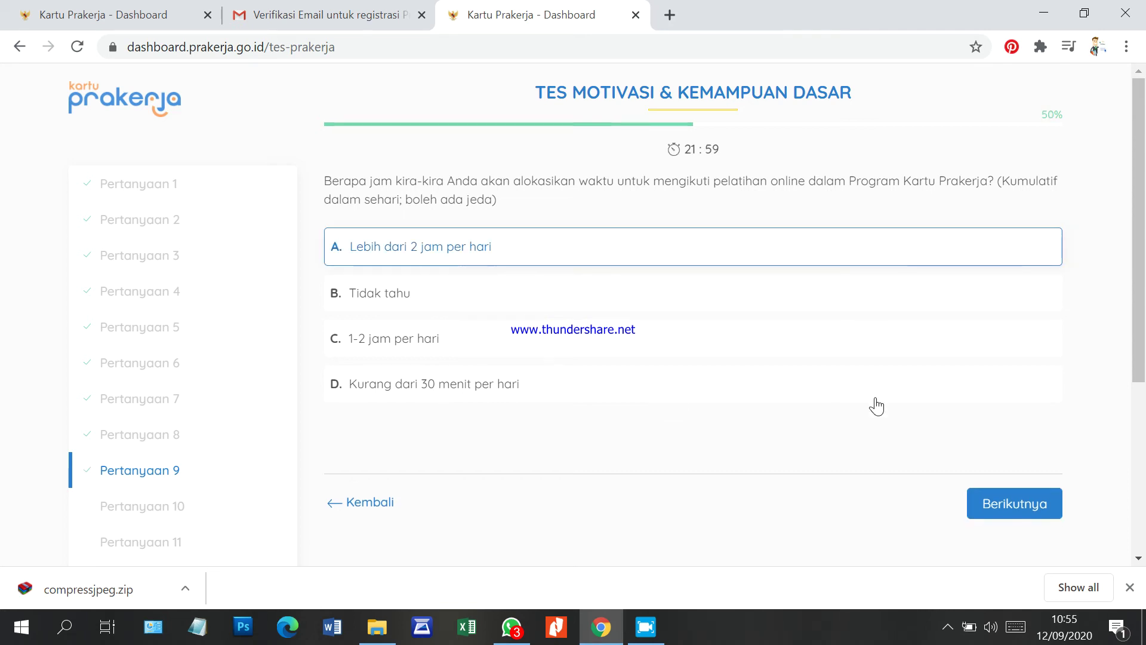
click(1021, 507)
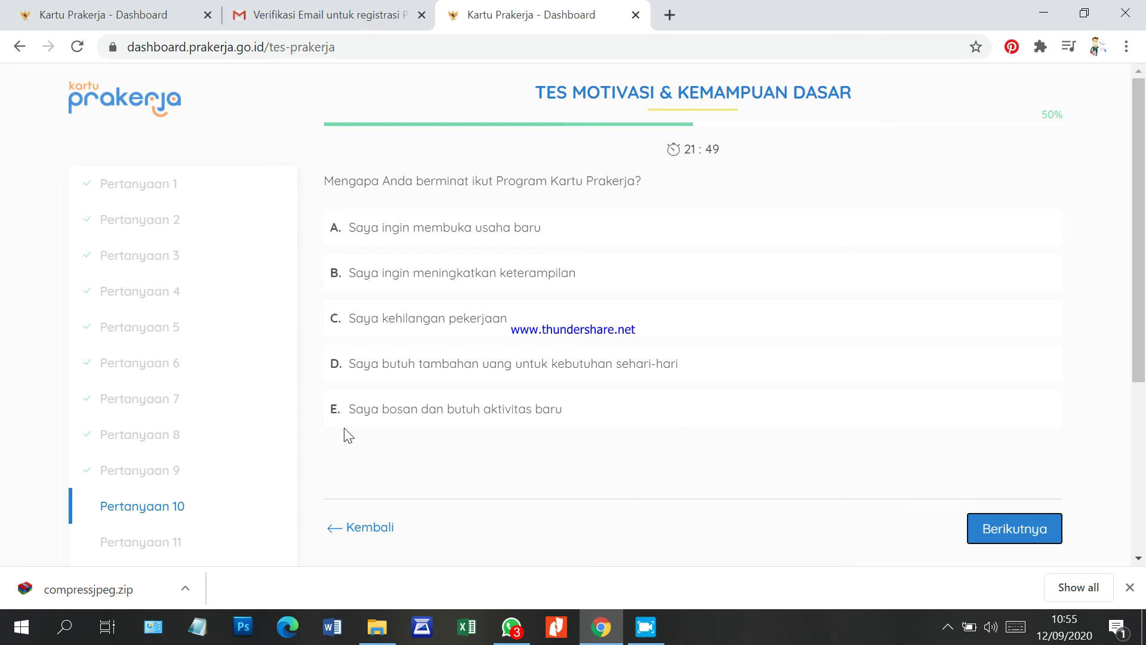
click(460, 373)
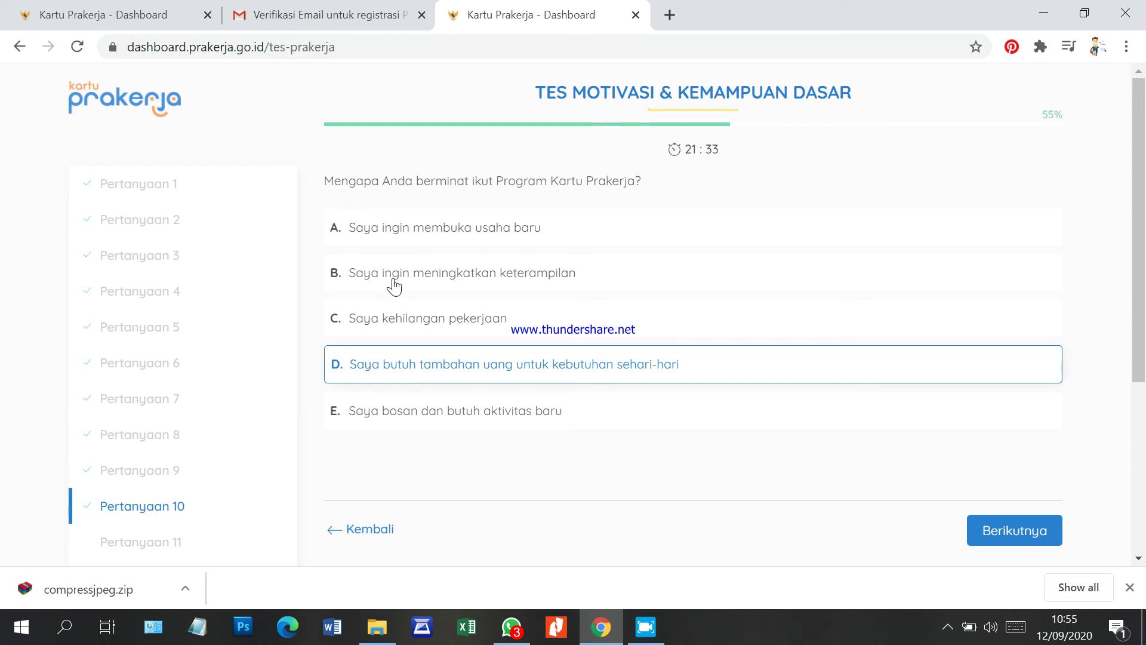
click(558, 280)
click(597, 378)
Advance to question 11 and zoom the page out to view the full medicine-dose graph.
click(1040, 534)
scroll(692, 331, down, 2)
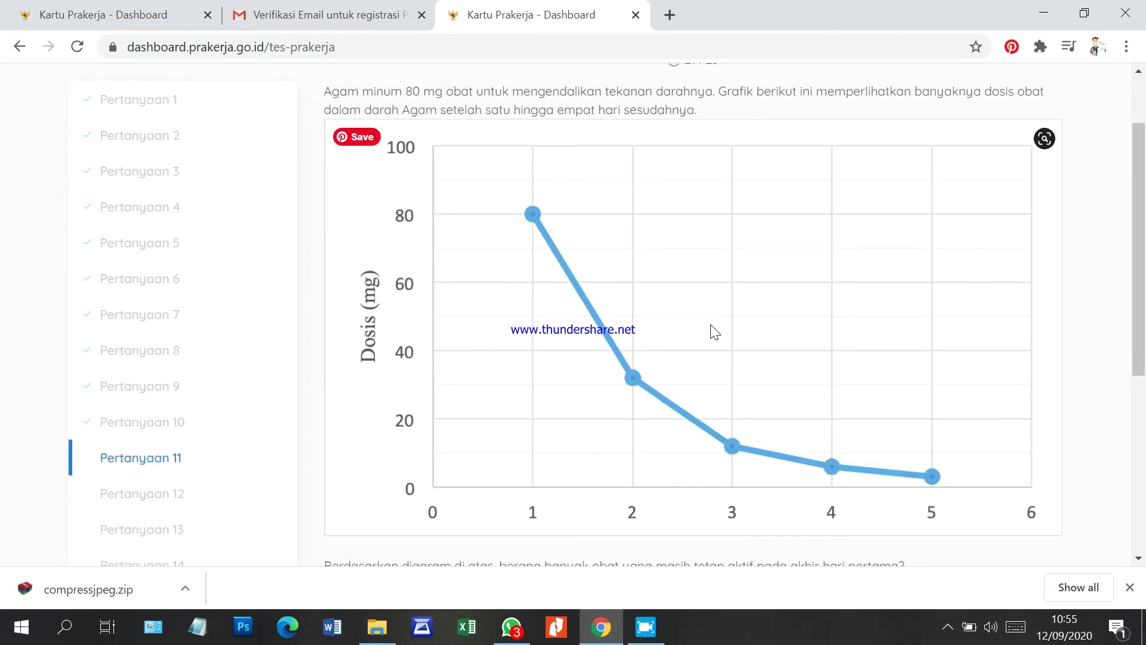
scroll(716, 332, up, 2)
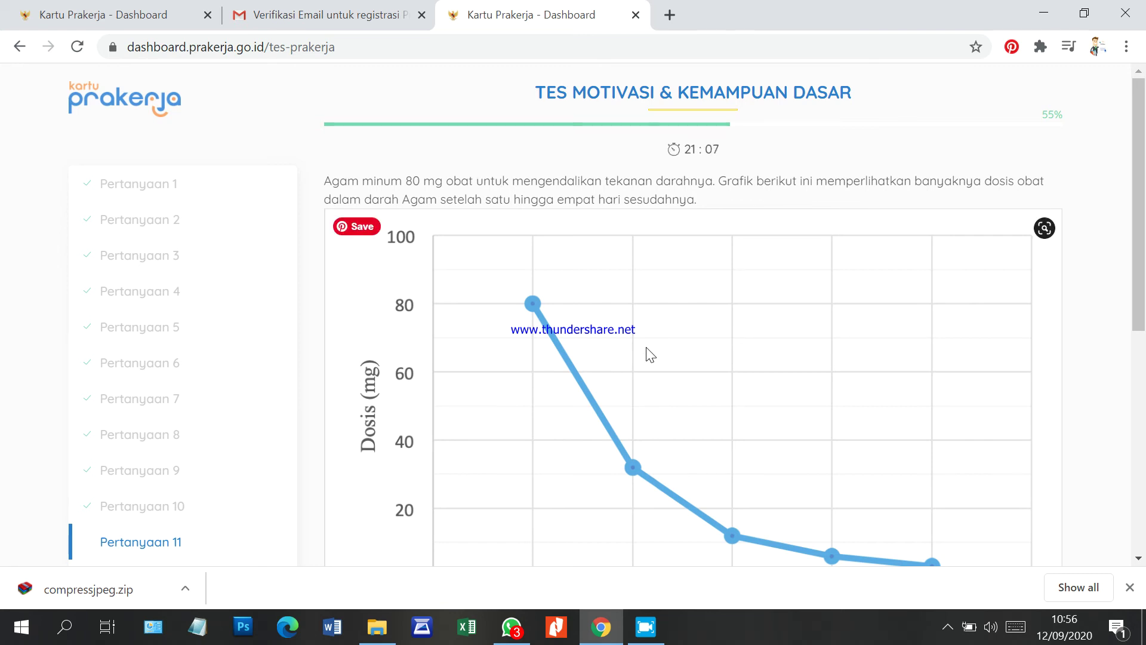
key(ctrl+minus)
key(ctrl+minus)
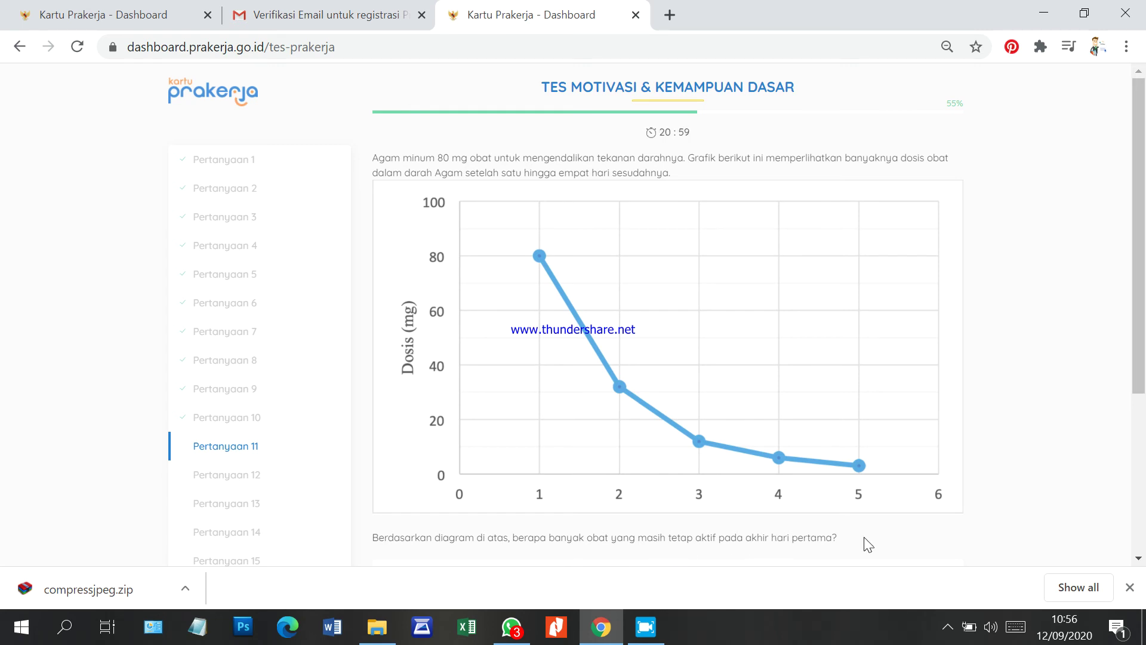
scroll(889, 543, down, 1)
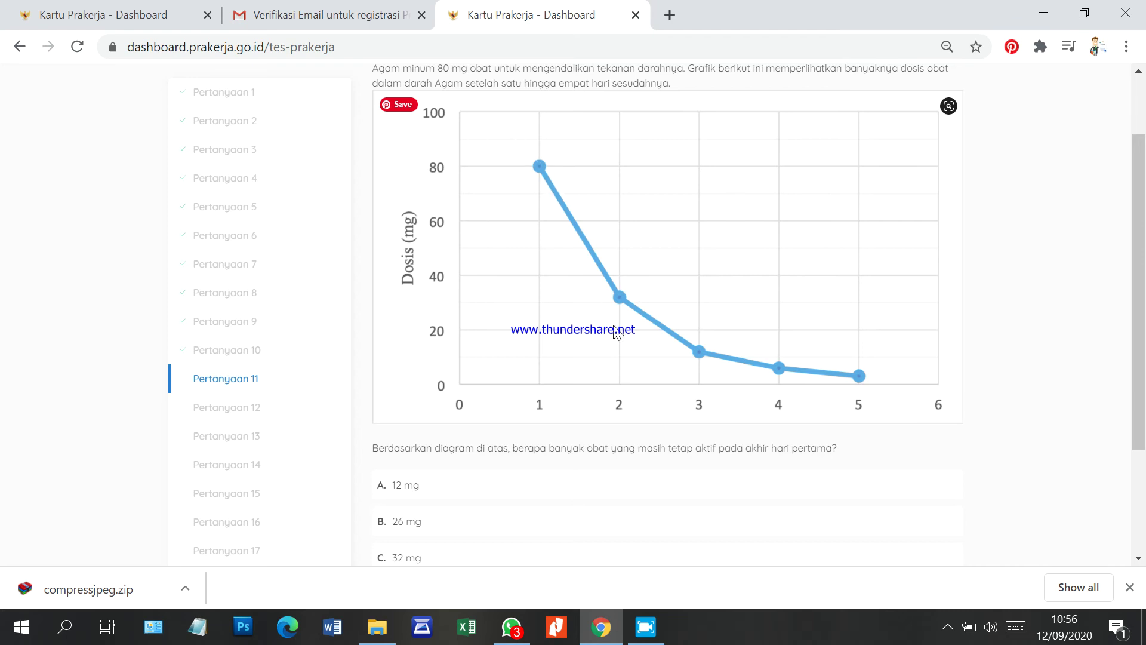
scroll(617, 352, down, 1)
scroll(458, 396, up, 1)
scroll(622, 307, down, 1)
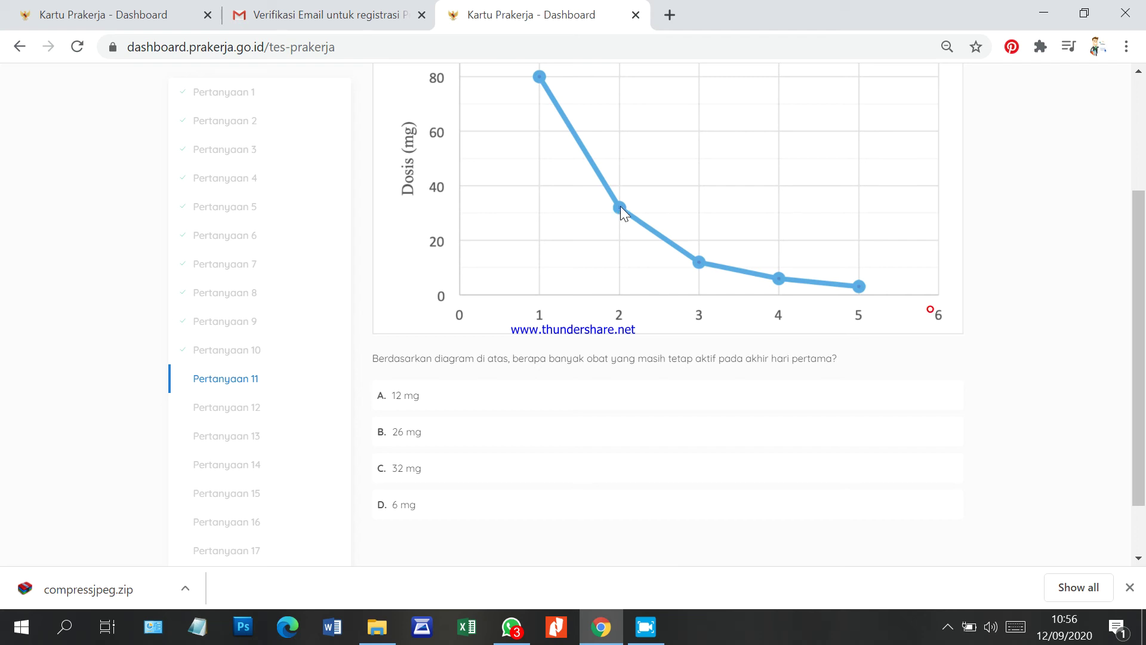
Answer question 11 with option C '32 mg', dismiss the WhatsApp notification, and advance to question 12.
click(397, 475)
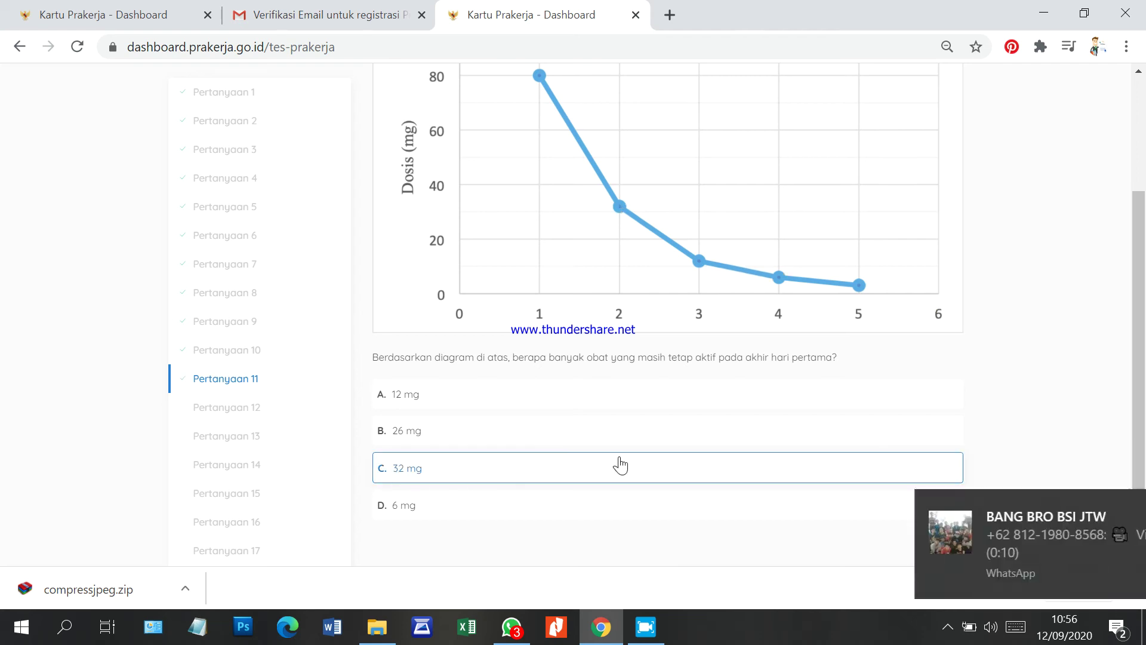
scroll(782, 475, down, 1)
click(1116, 509)
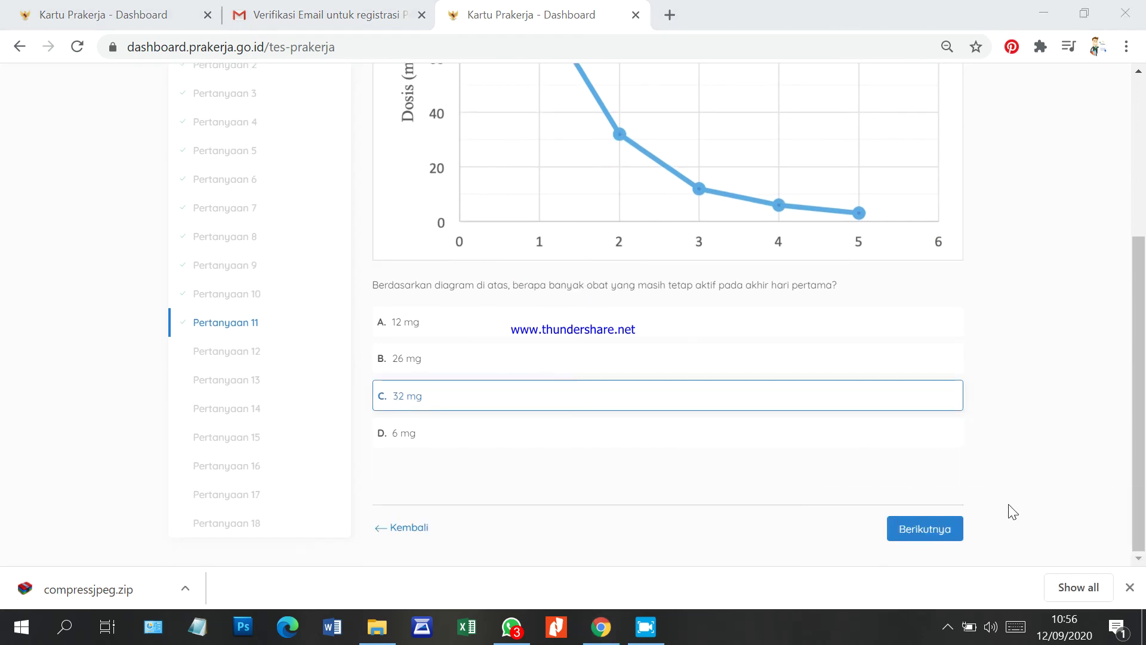
click(949, 531)
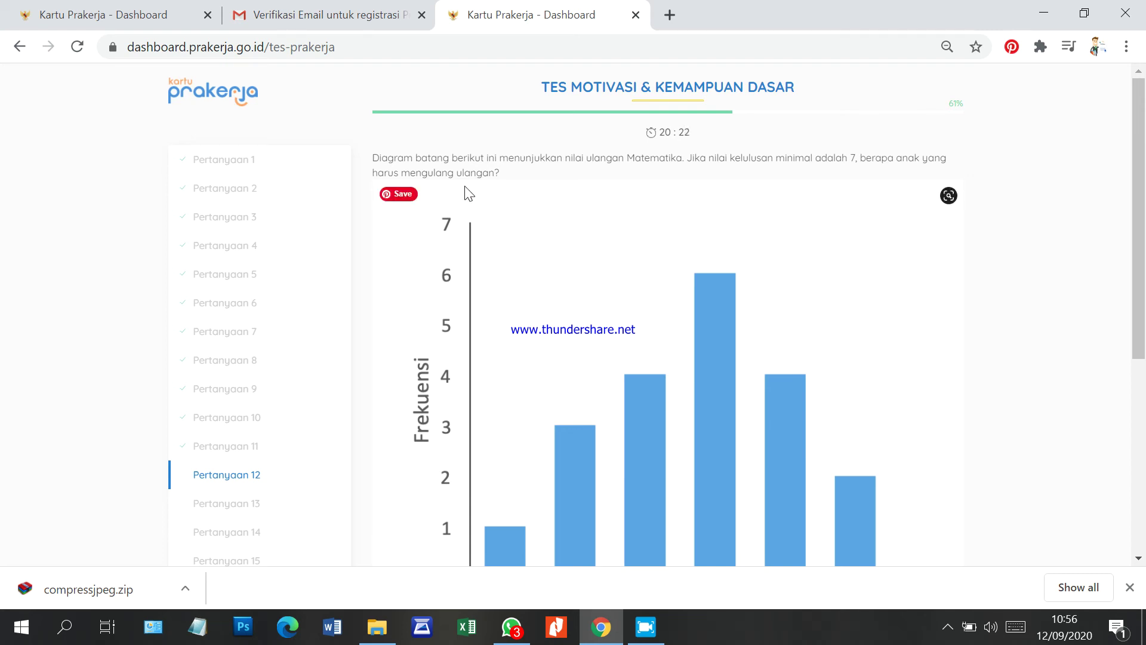
scroll(716, 260, down, 1)
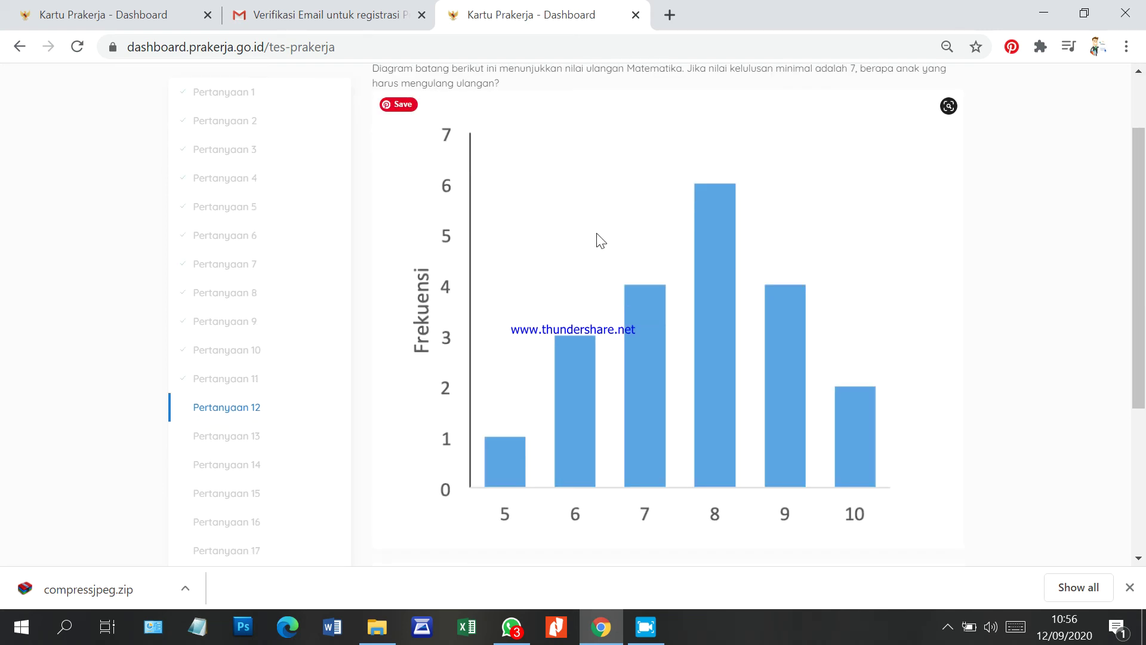
scroll(761, 266, up, 1)
scroll(761, 266, down, 2)
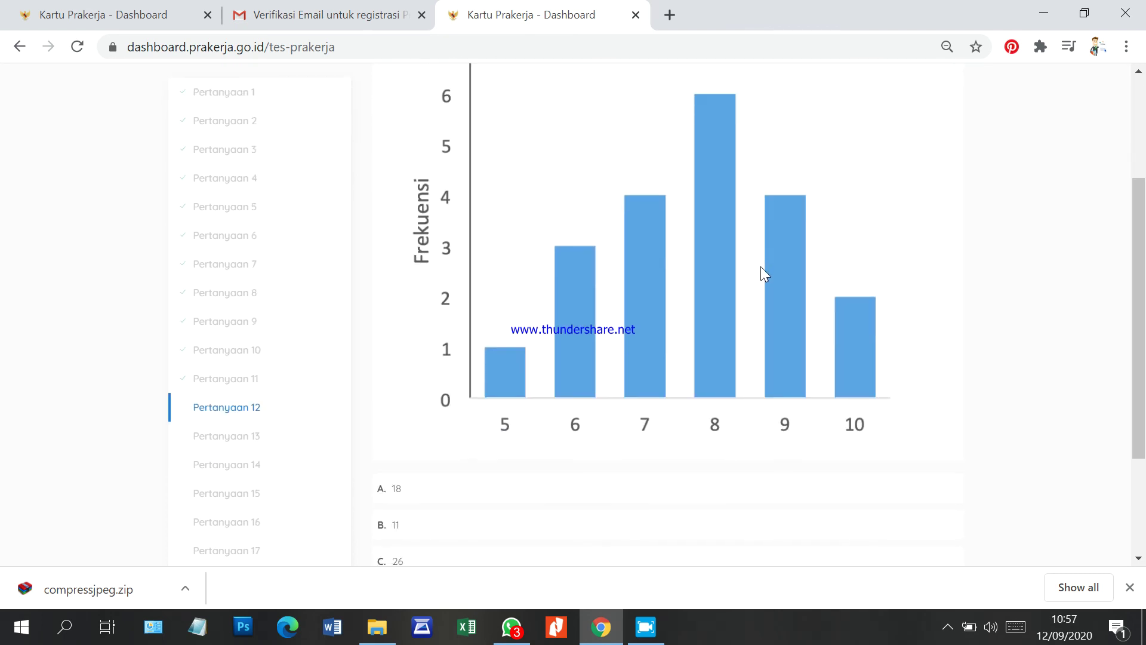
scroll(597, 350, up, 1)
scroll(468, 184, up, 1)
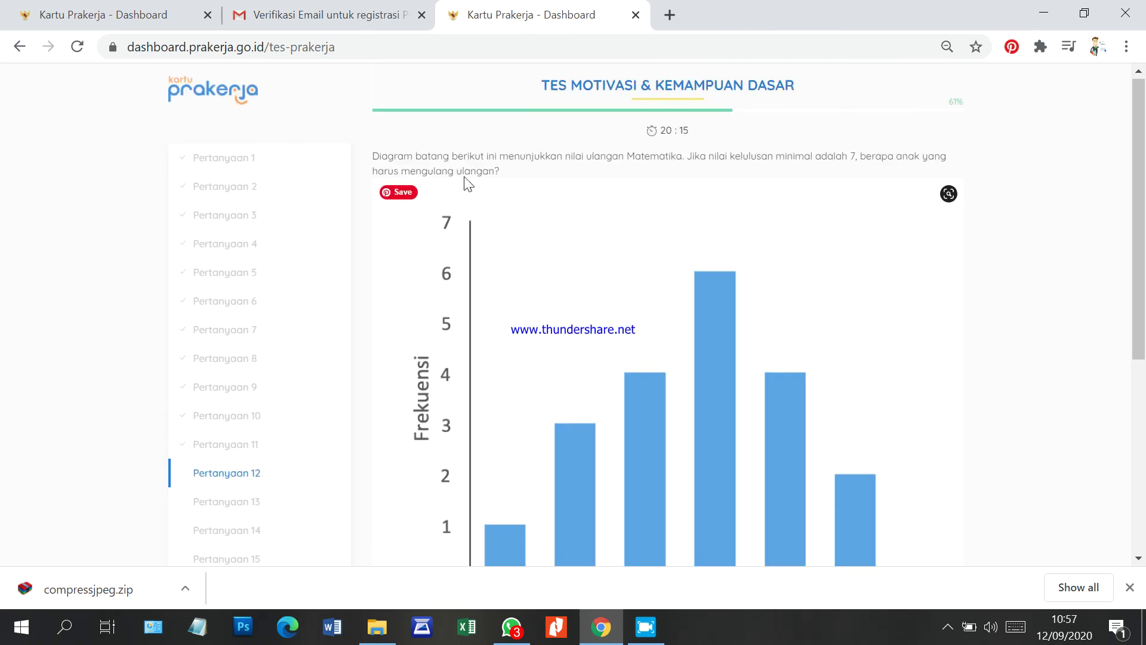
scroll(469, 188, down, 1)
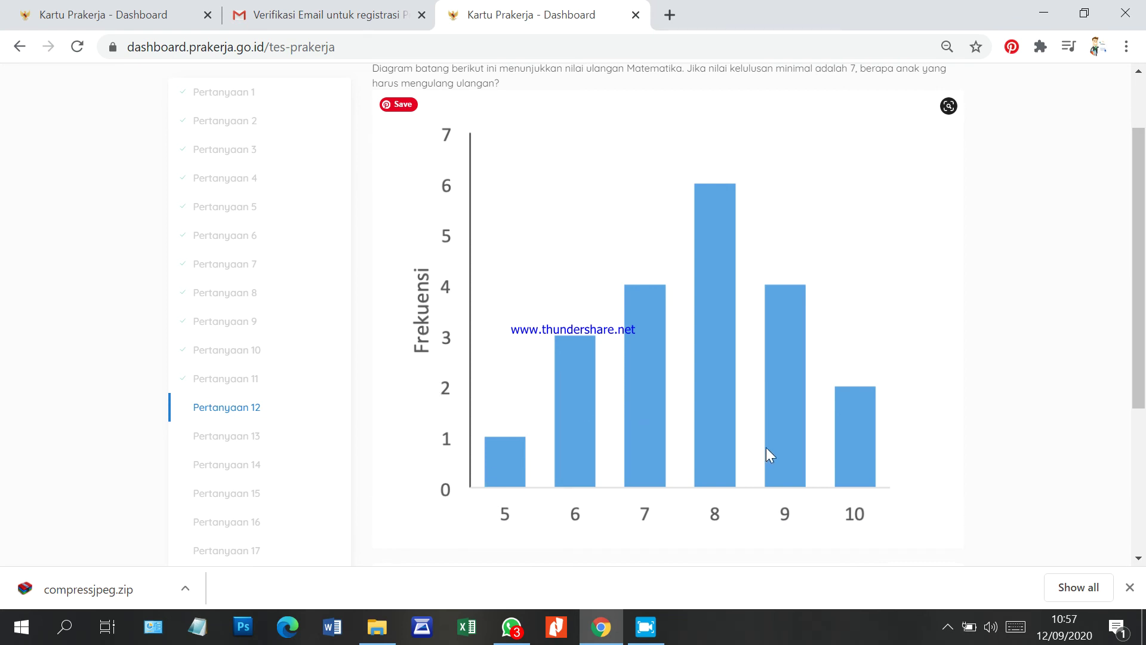
scroll(765, 446, down, 1)
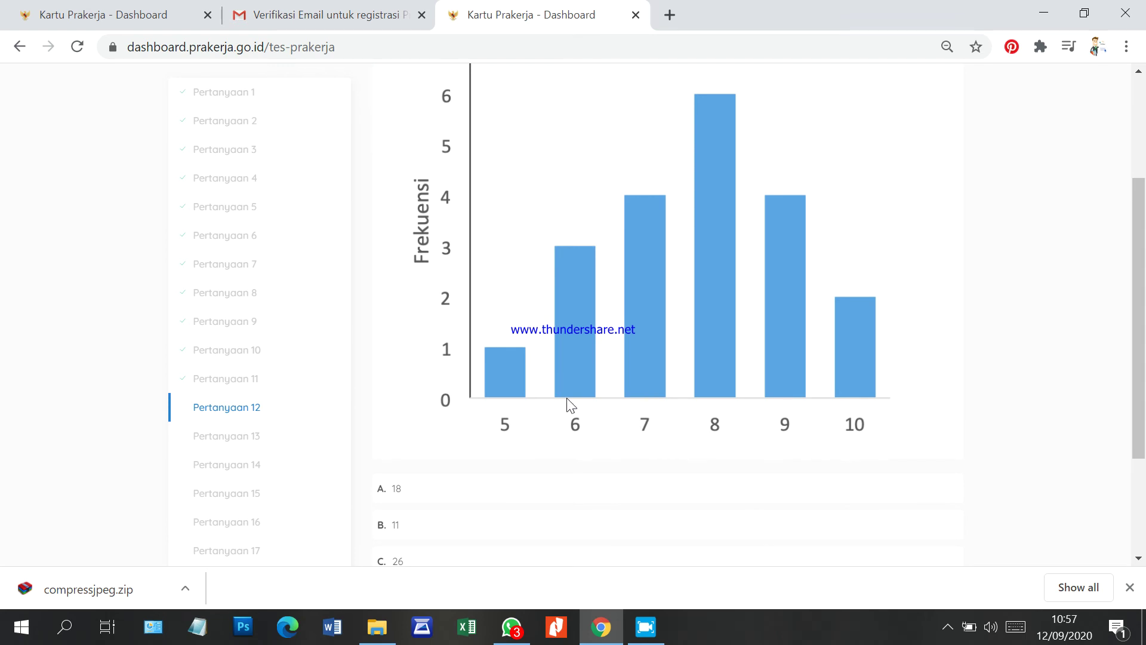
scroll(508, 404, down, 1)
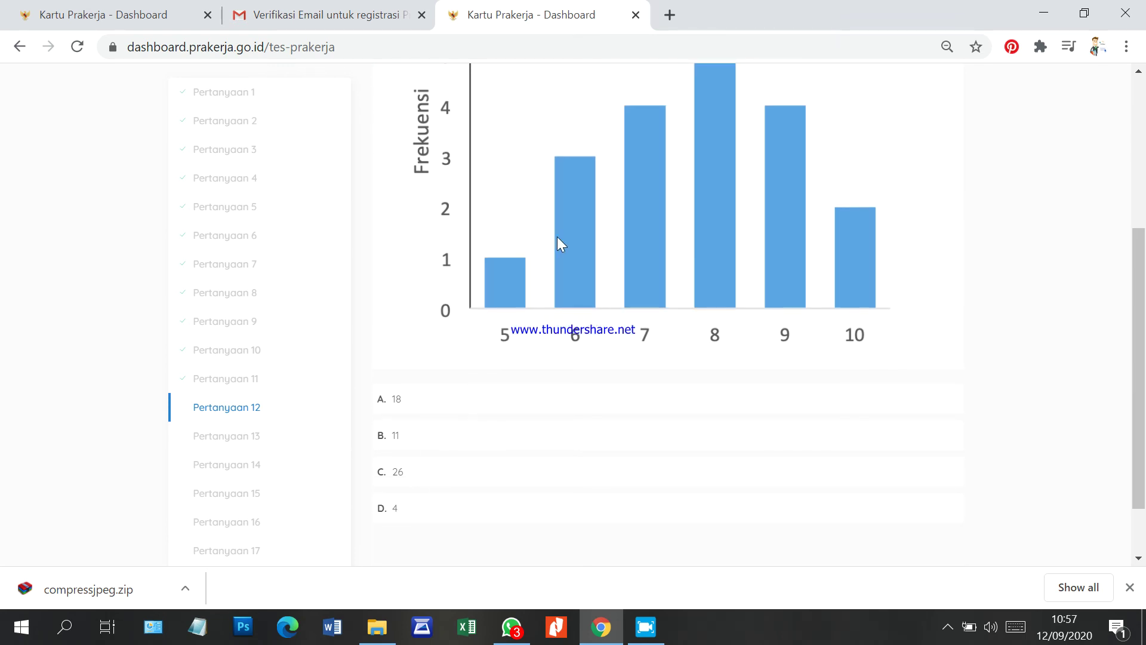
scroll(721, 281, up, 2)
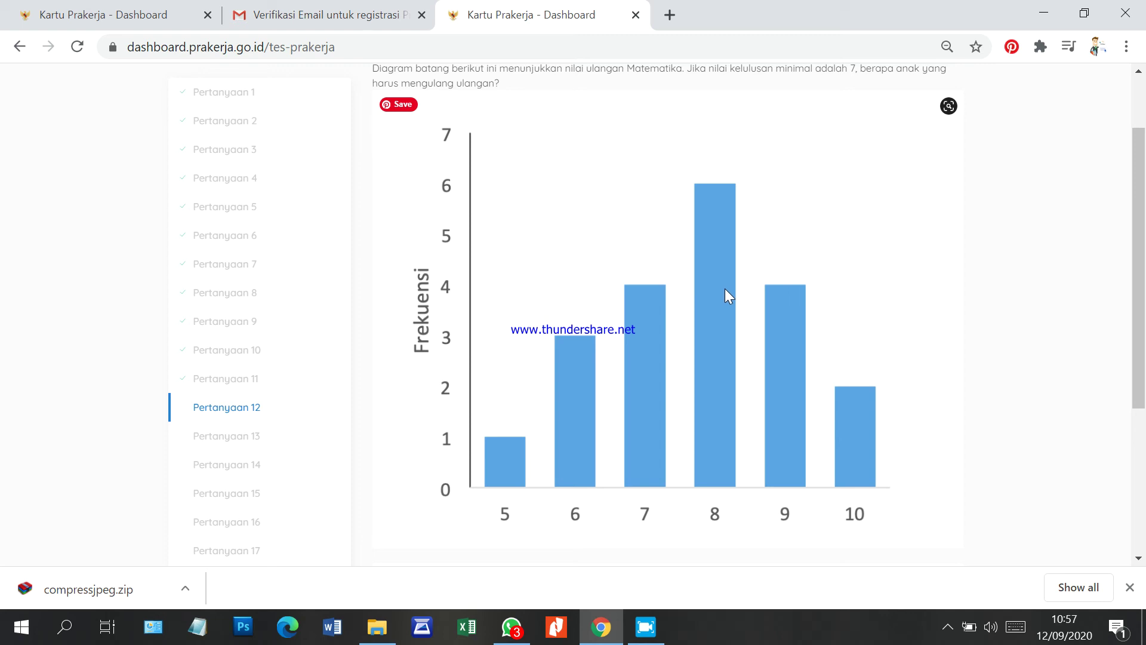
scroll(611, 361, down, 1)
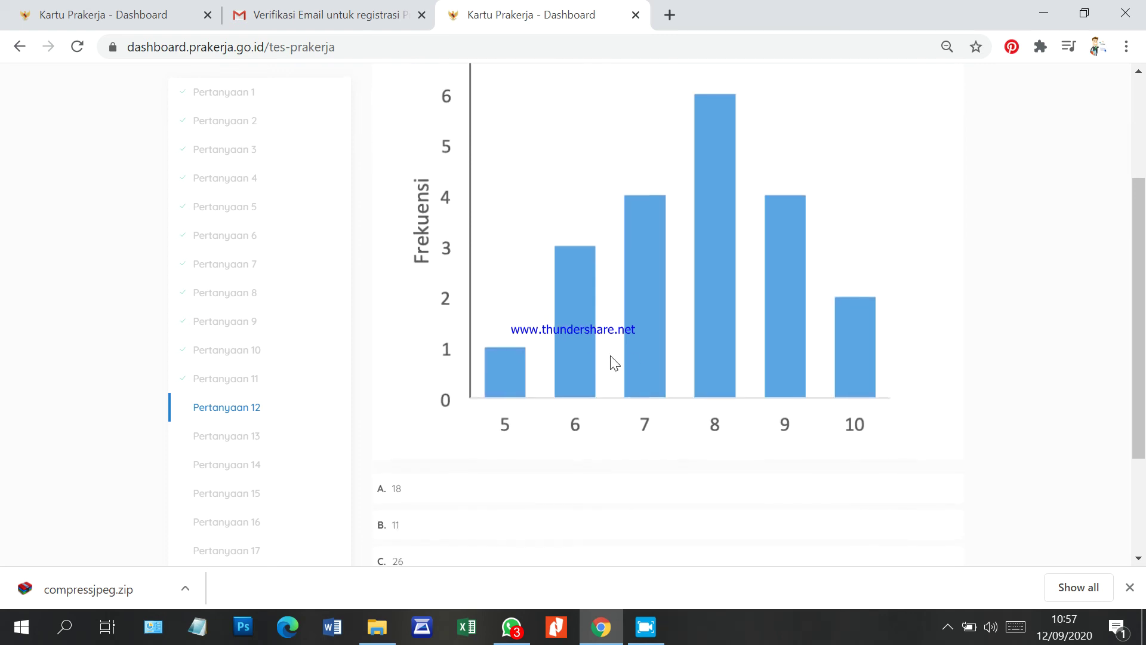